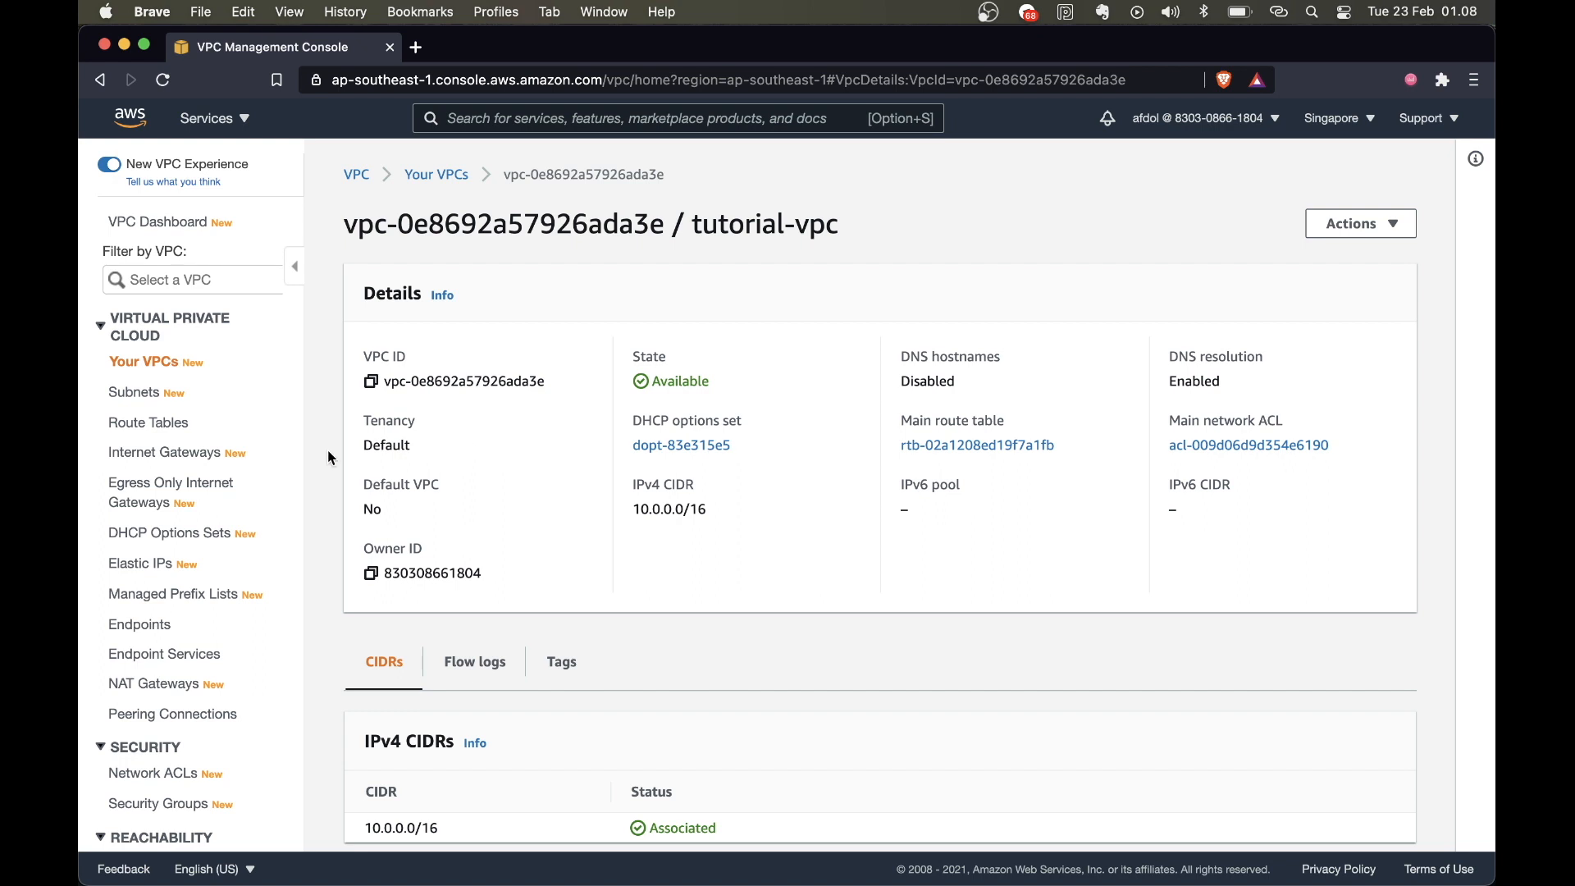
- Create an internet gateway with the name tag tutorial-internet-gateway
click(189, 457)
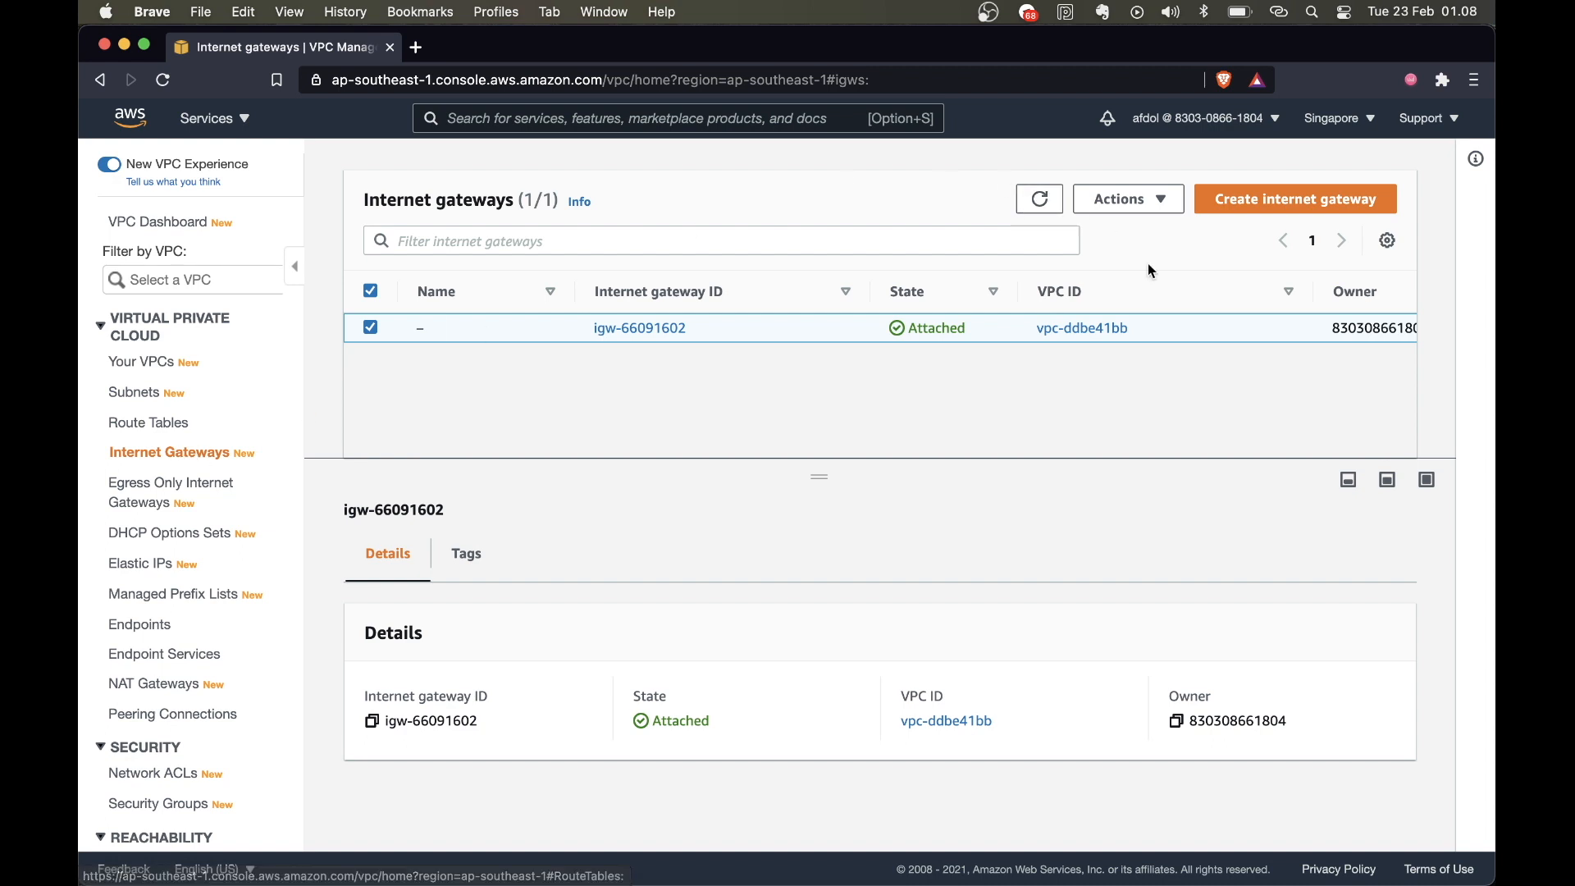
click(1265, 211)
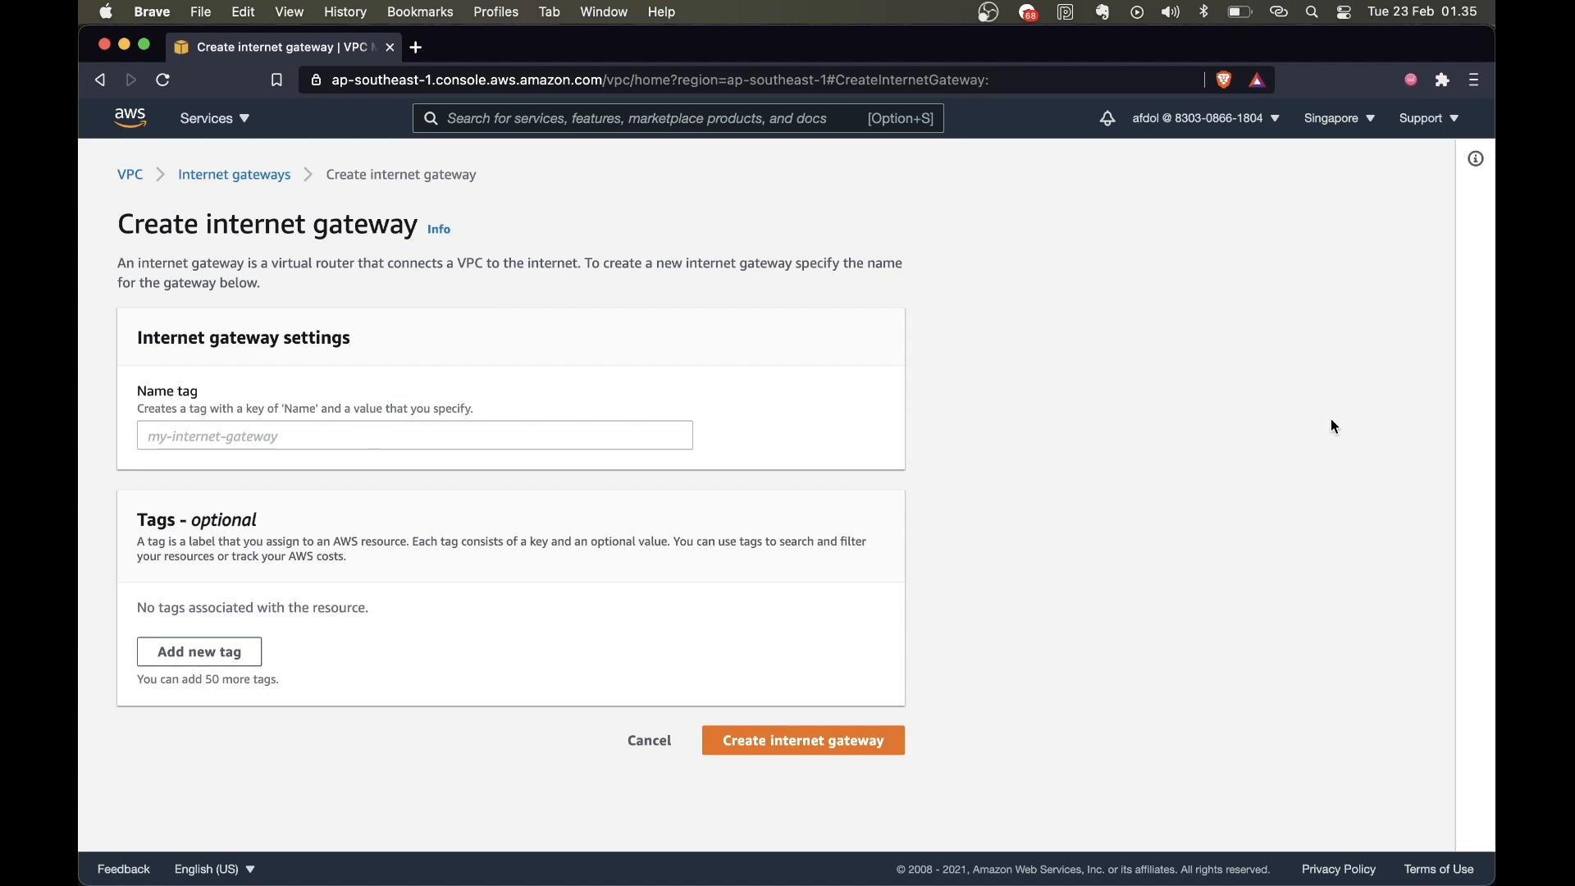
click(248, 427)
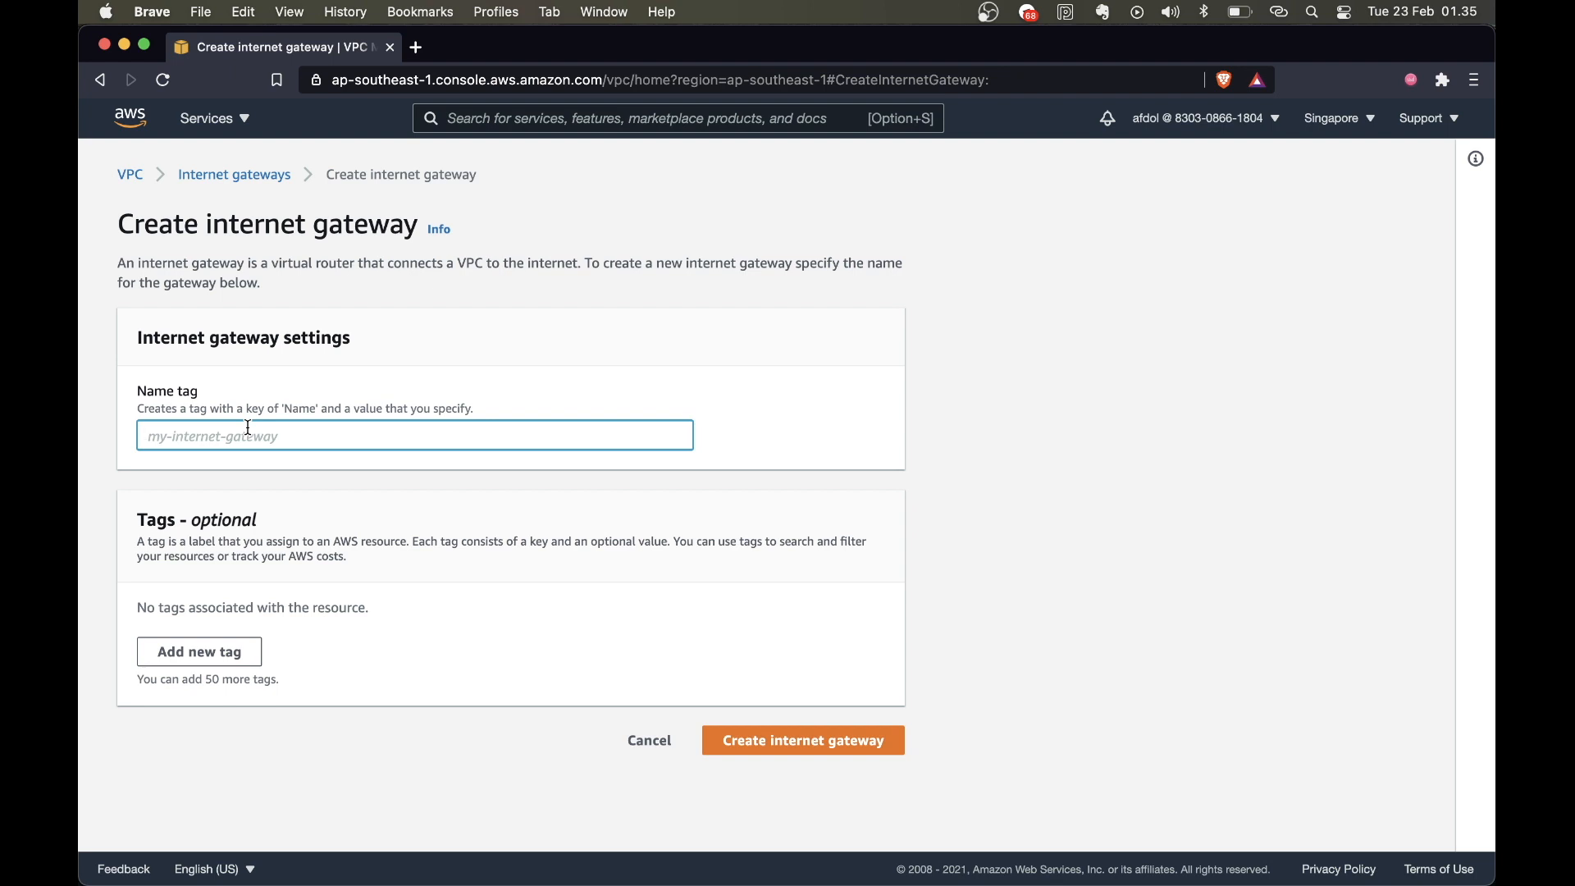
text(tut)
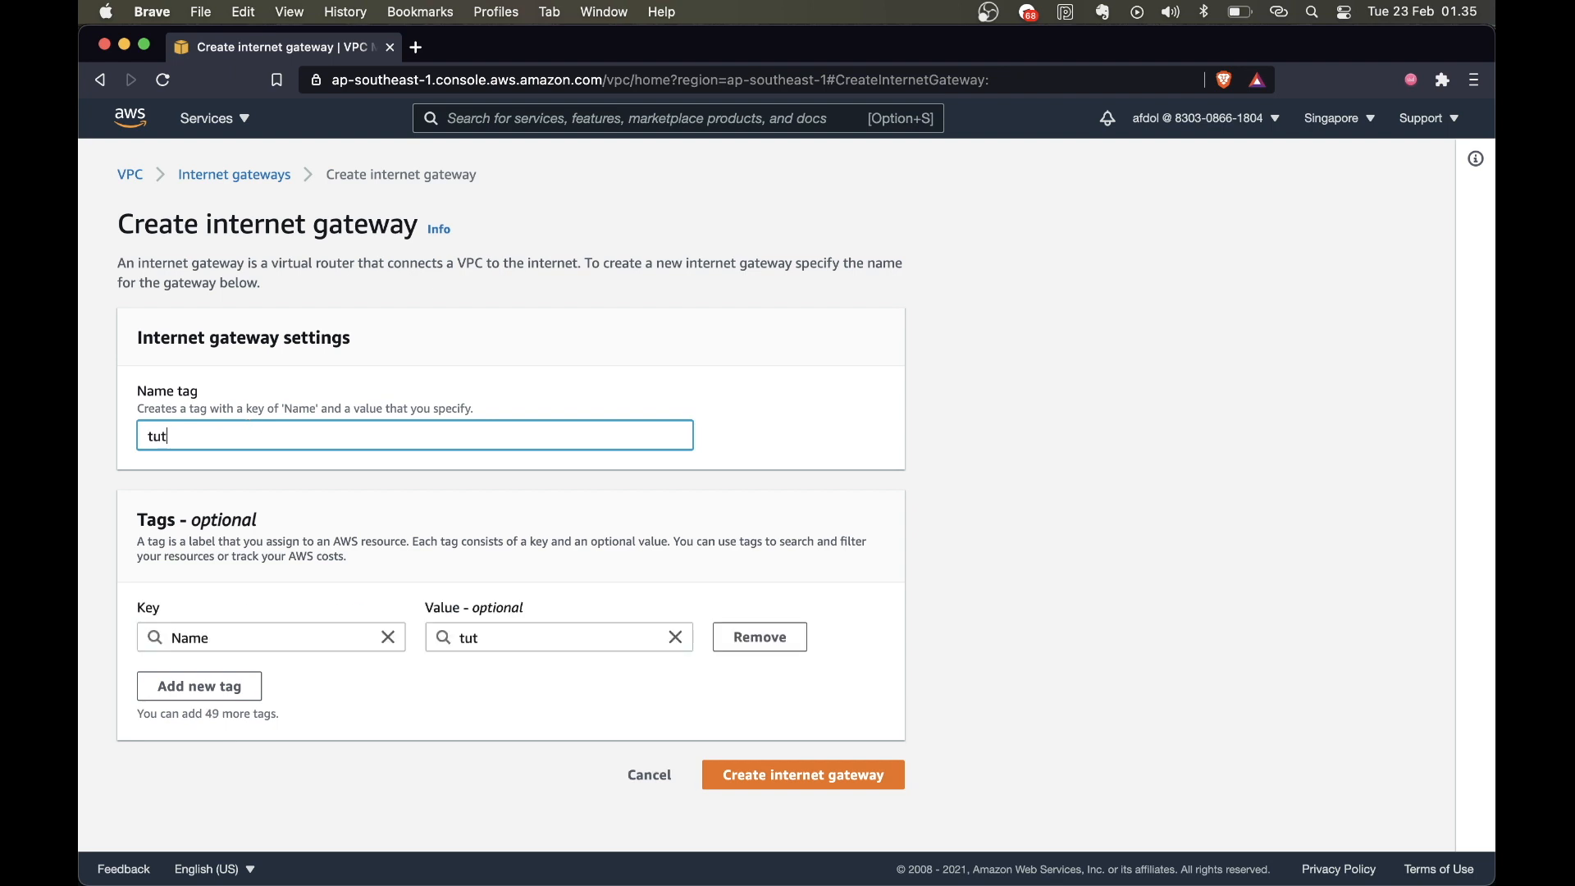
text(orial-internet-gatew)
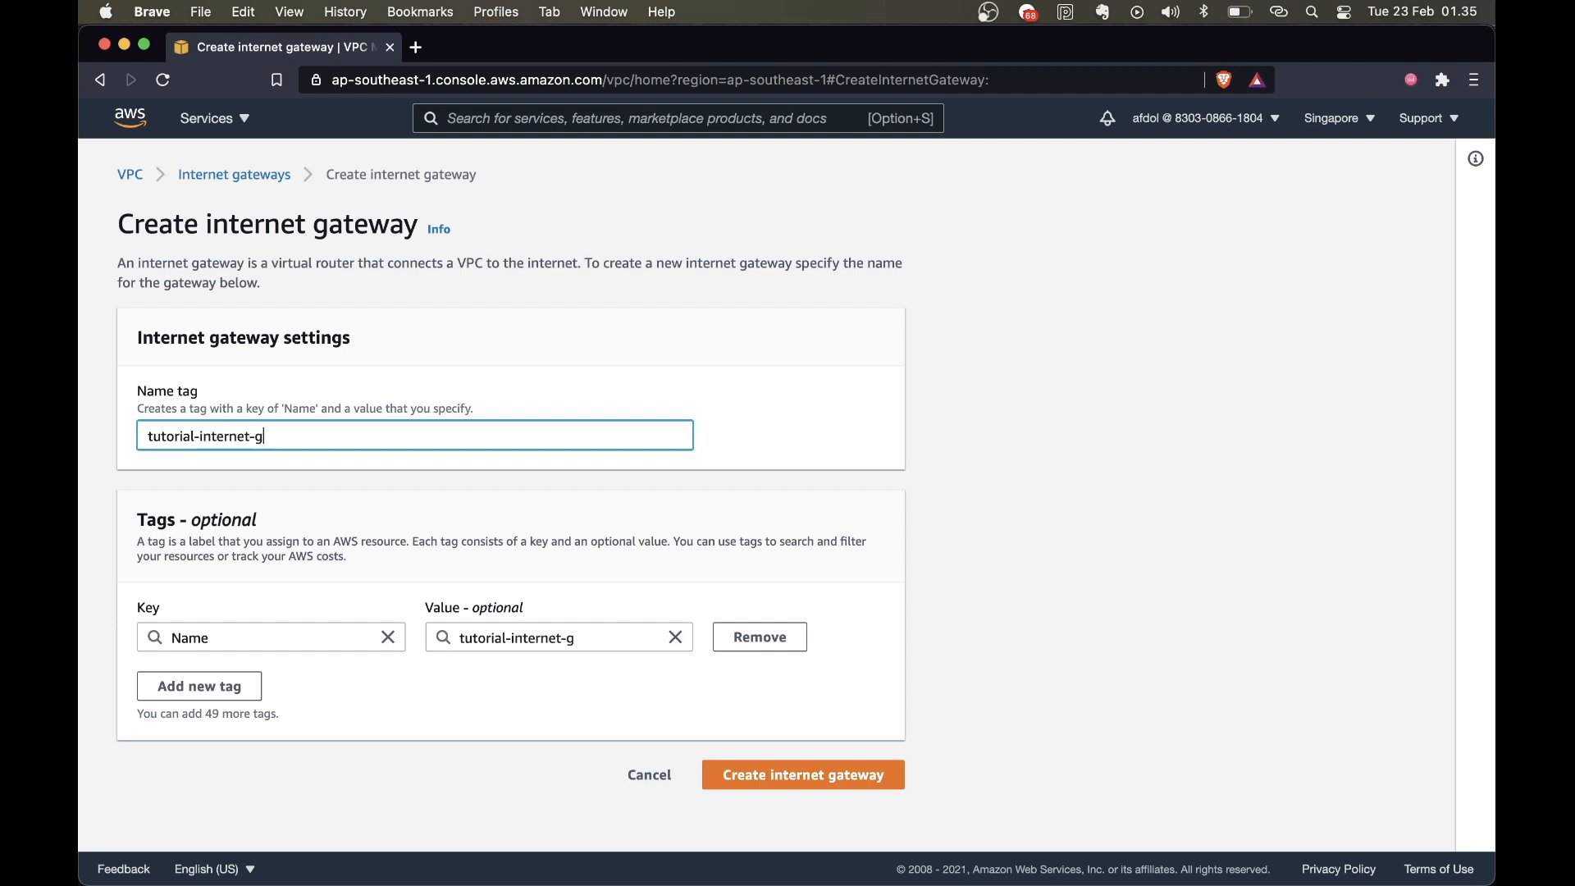
text(ay)
click(791, 774)
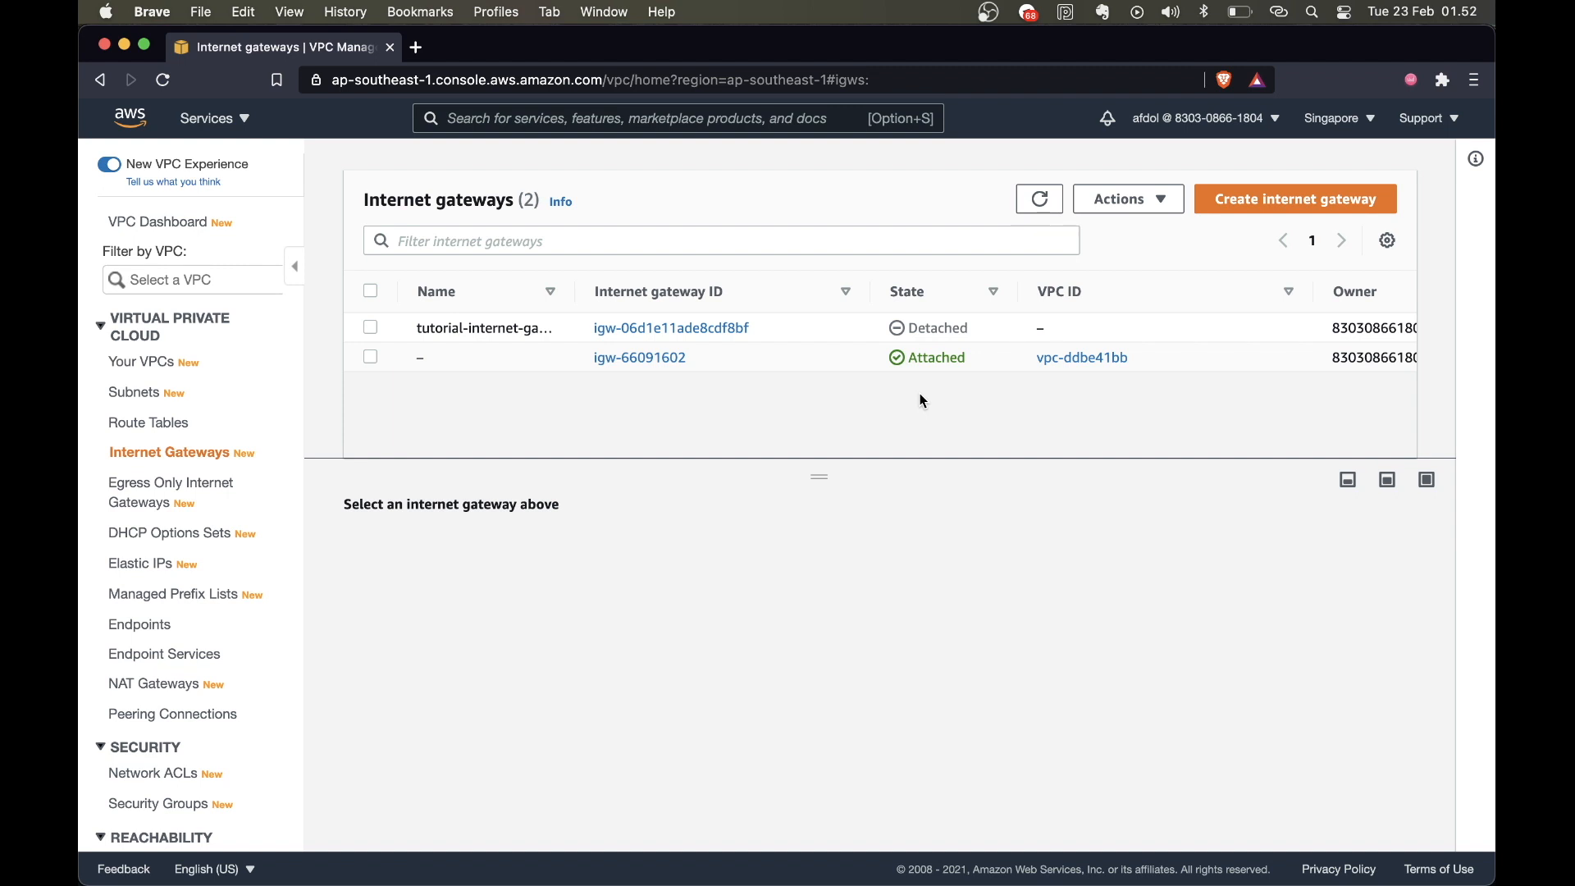
- Attach the tutorial-internet-gateway internet gateway to the tutorial-vpc VPC
click(372, 329)
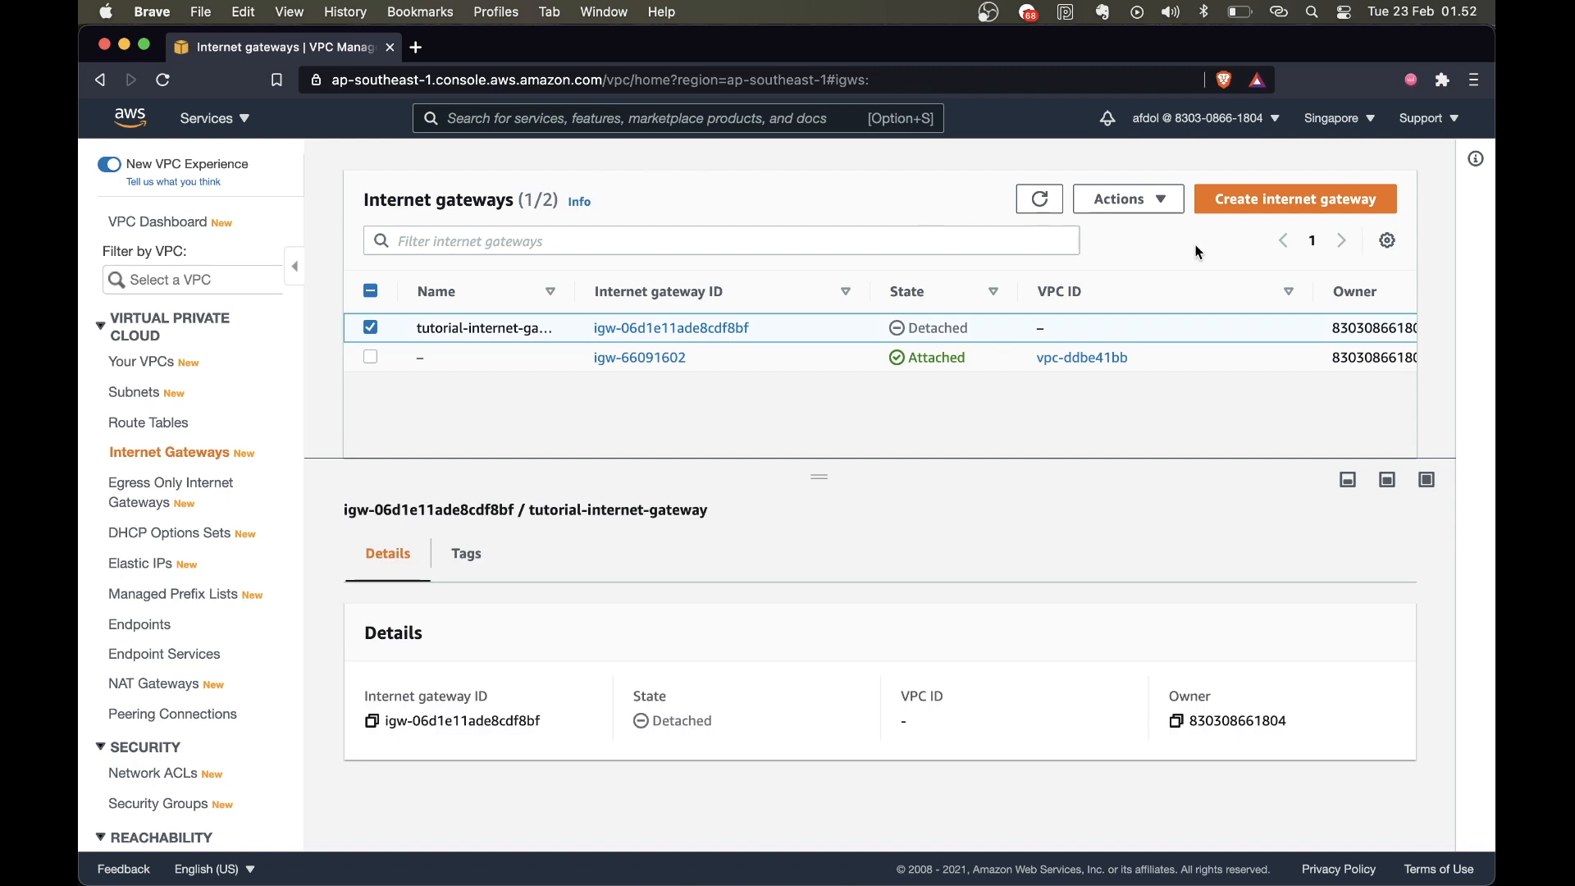
click(1149, 198)
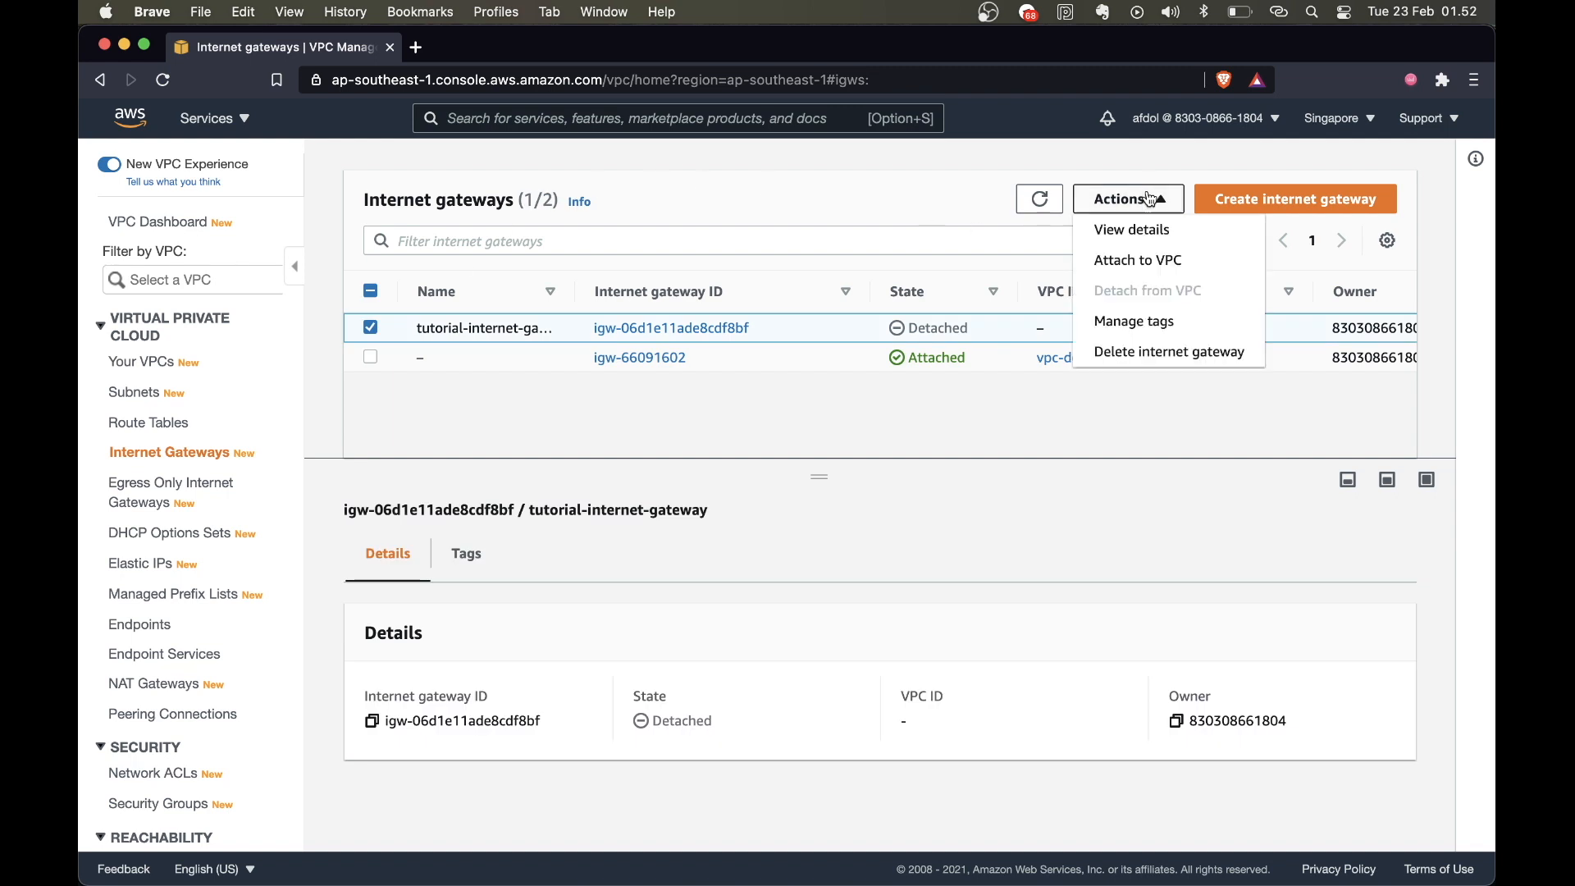
click(1147, 260)
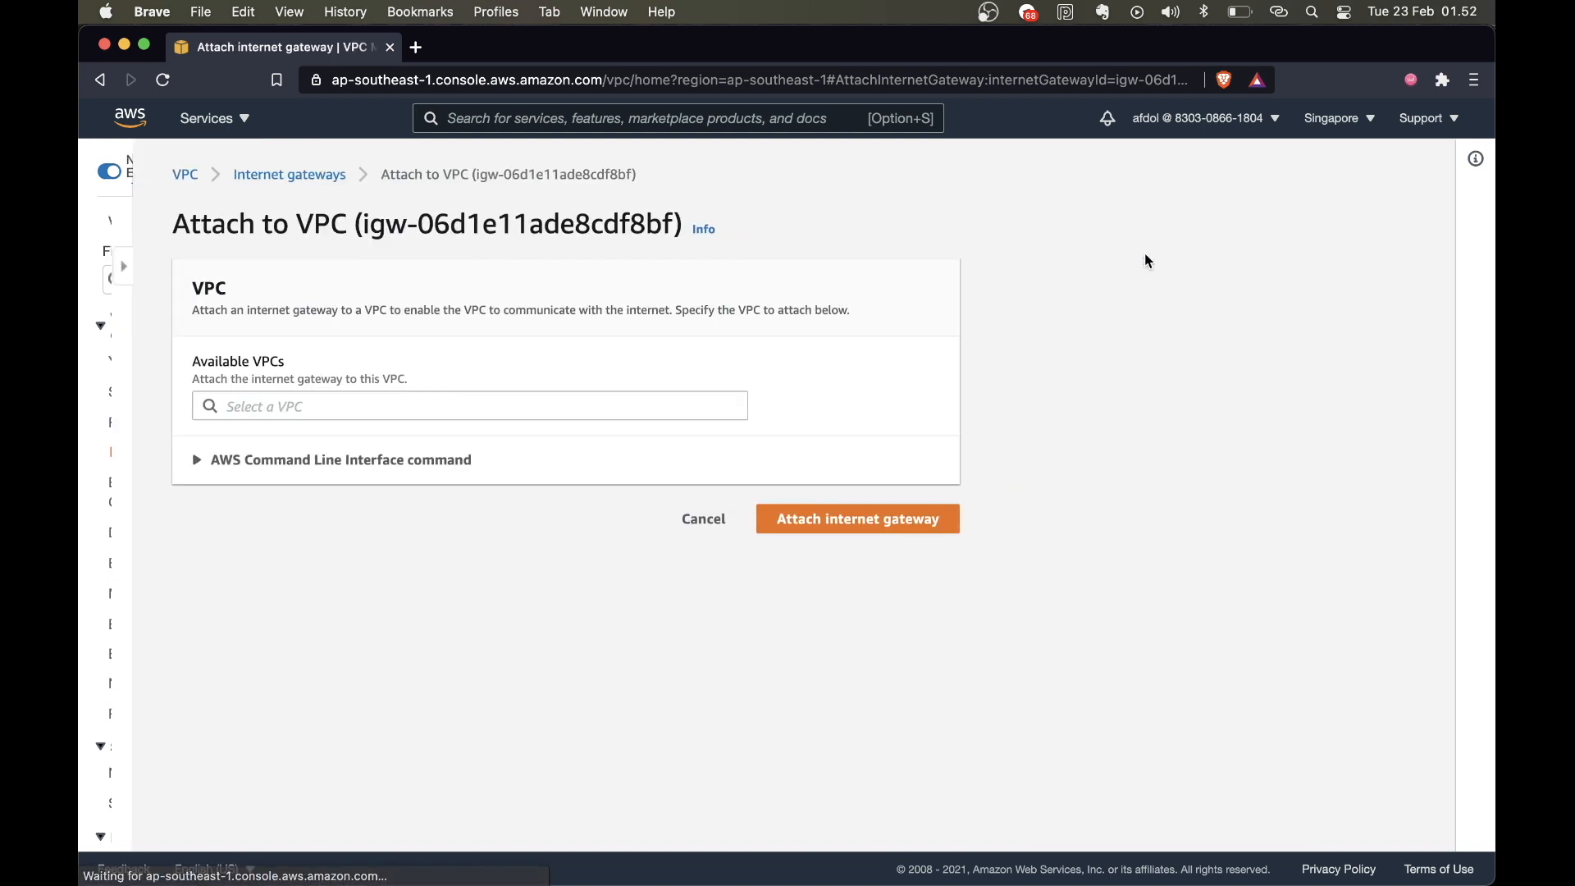
click(377, 407)
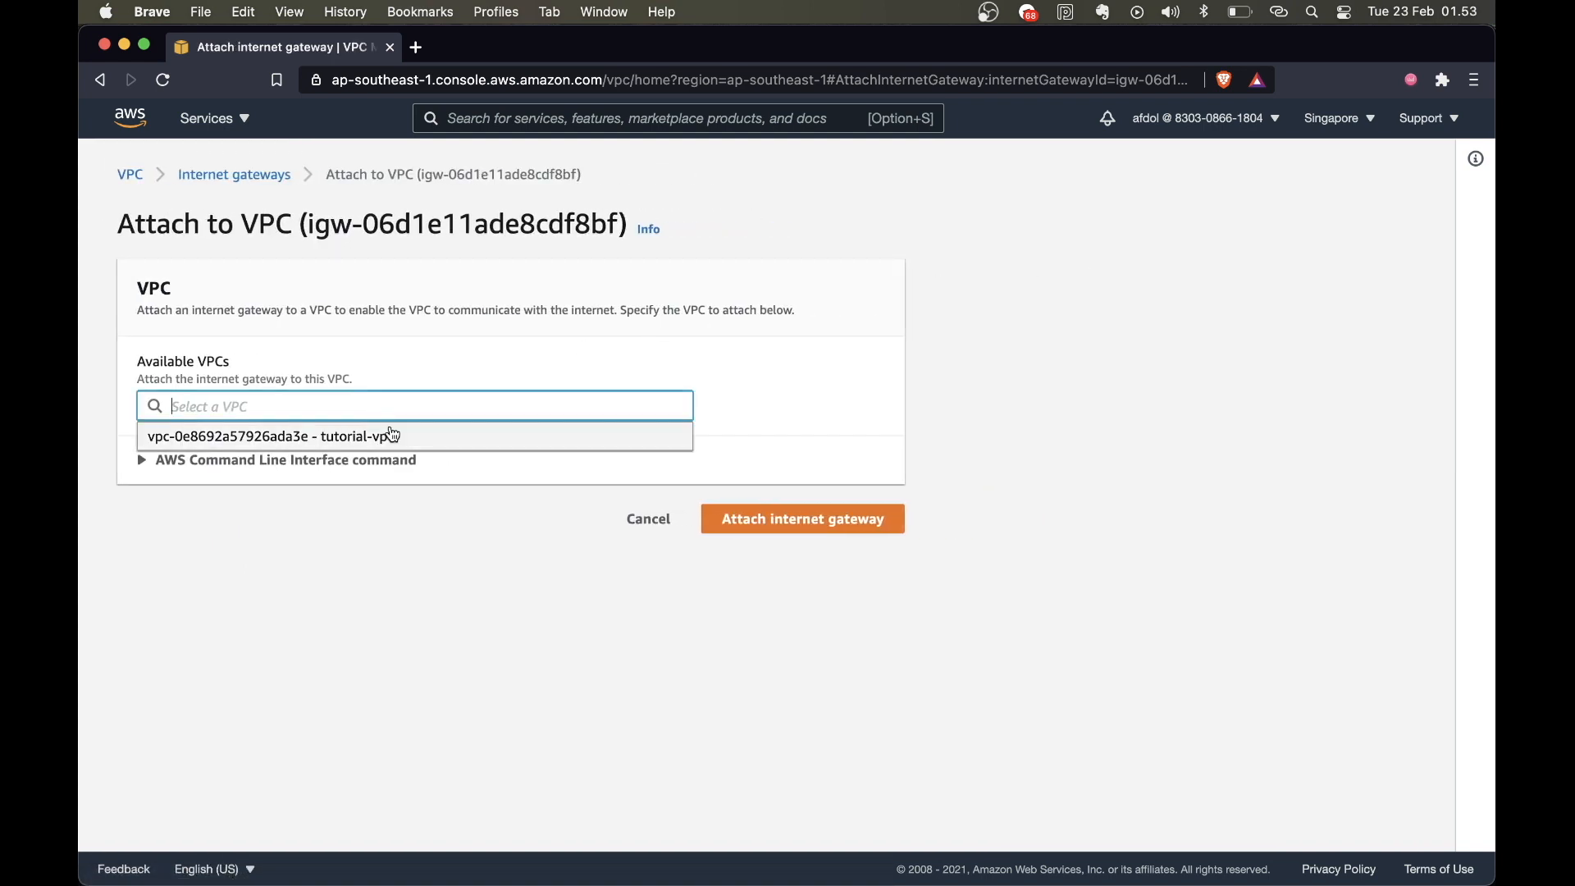
click(392, 436)
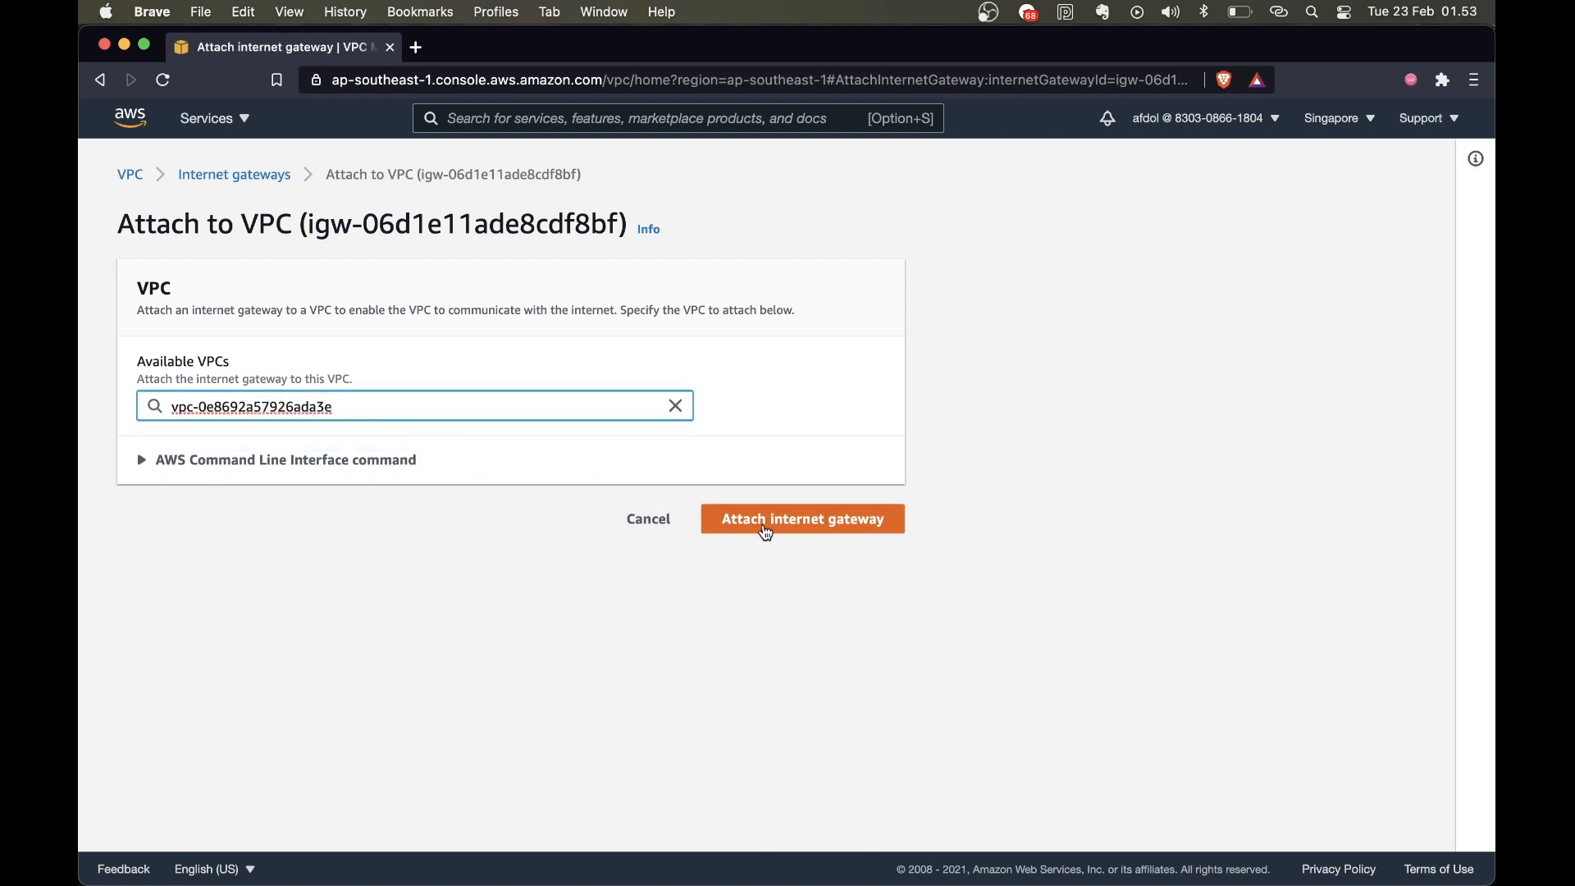
click(766, 534)
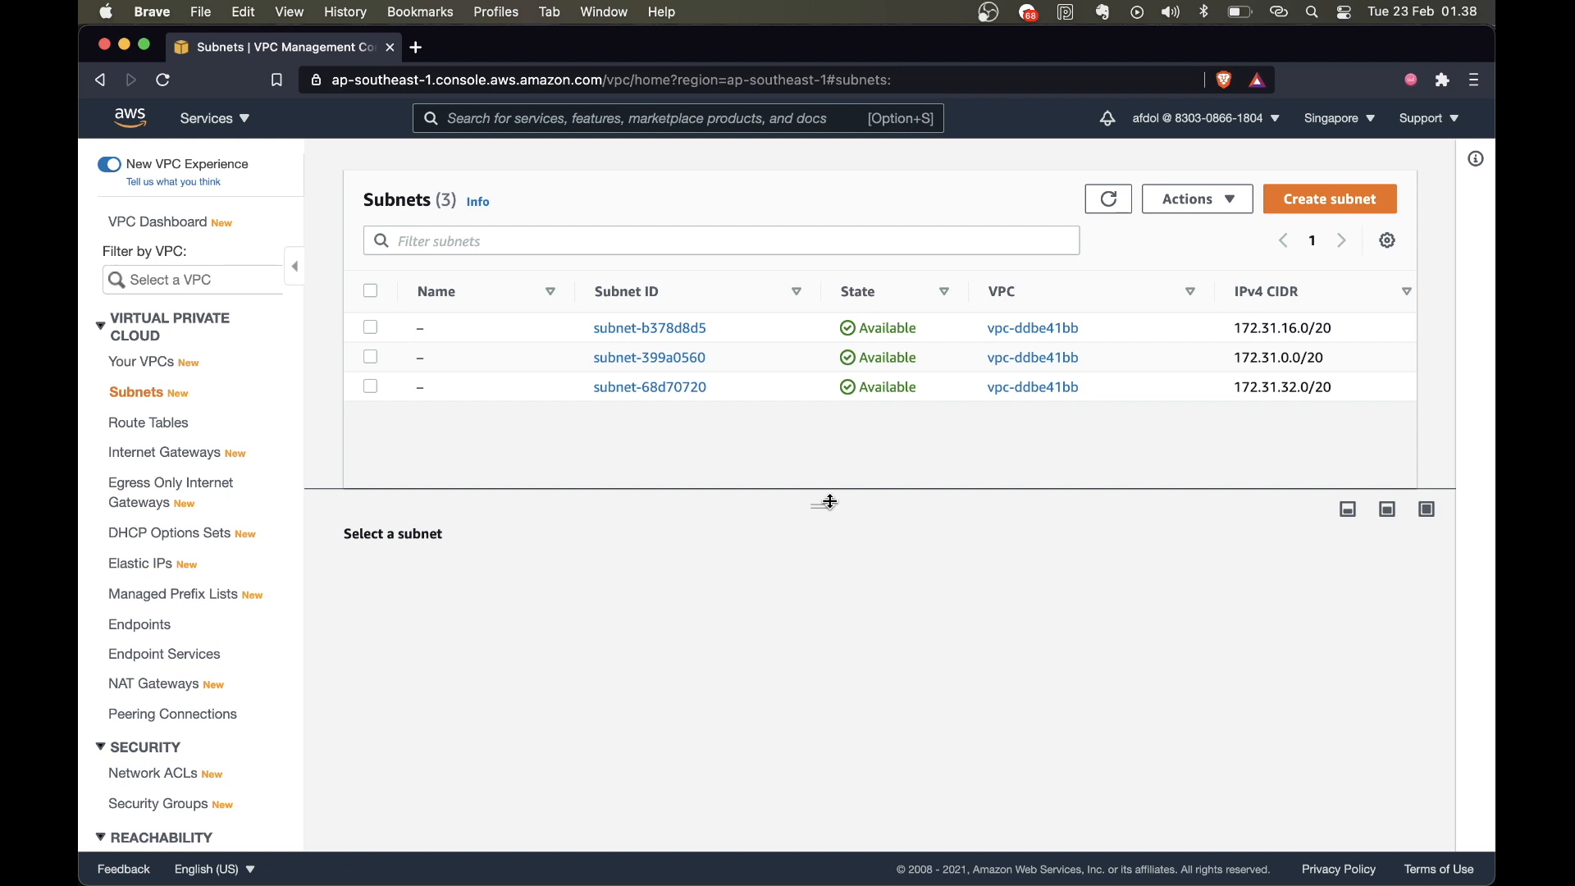
- Start creating a subnet in the tutorial-vpc VPC and name the first subnet public-subnet
click(1361, 197)
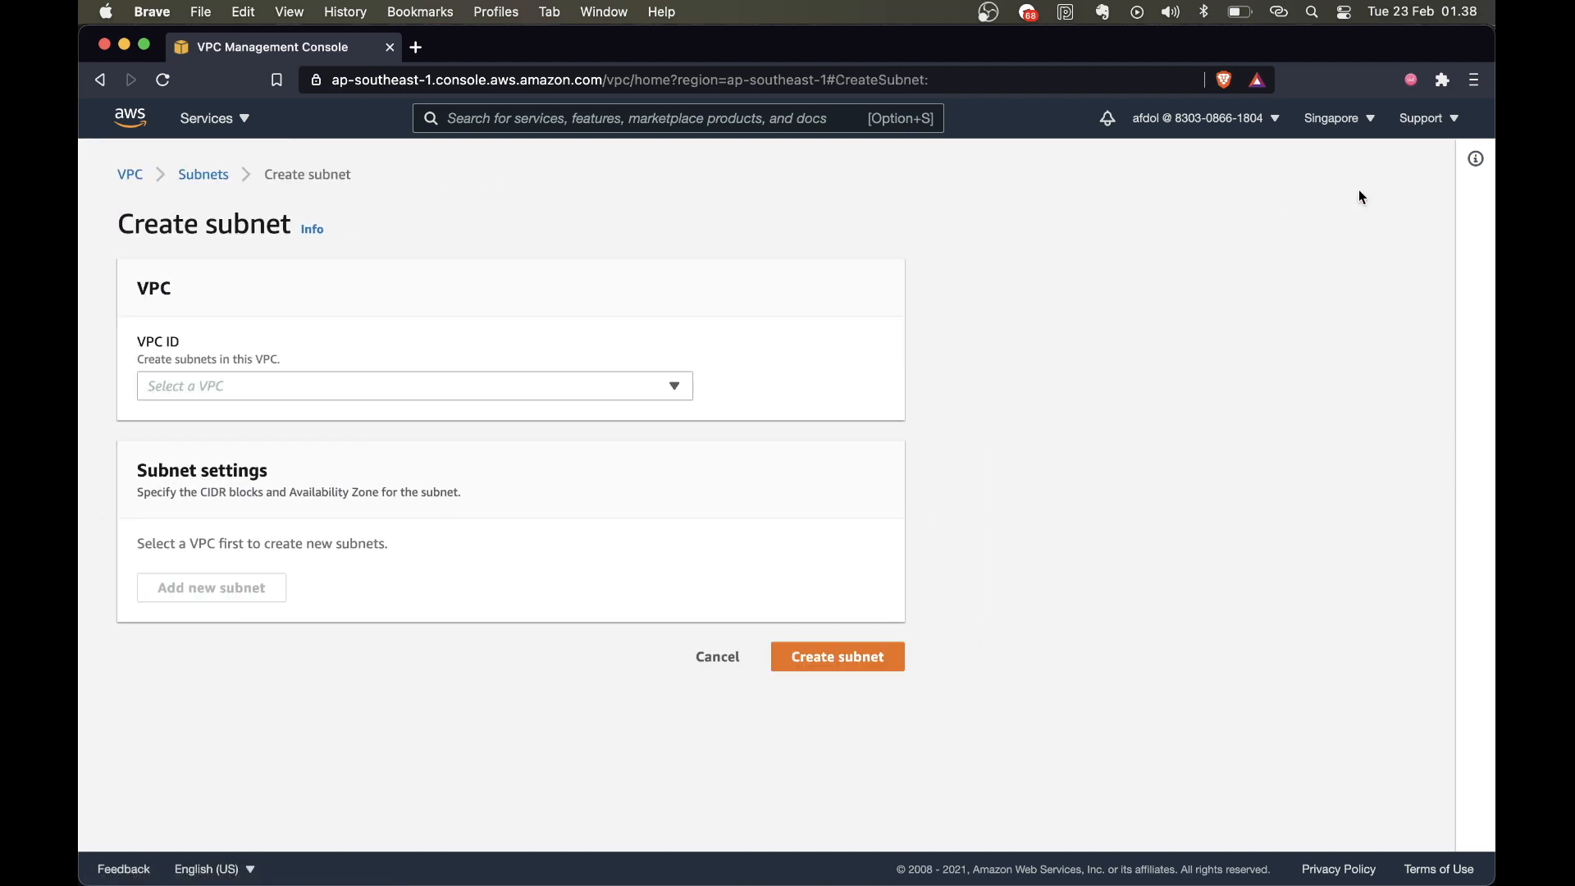
click(352, 390)
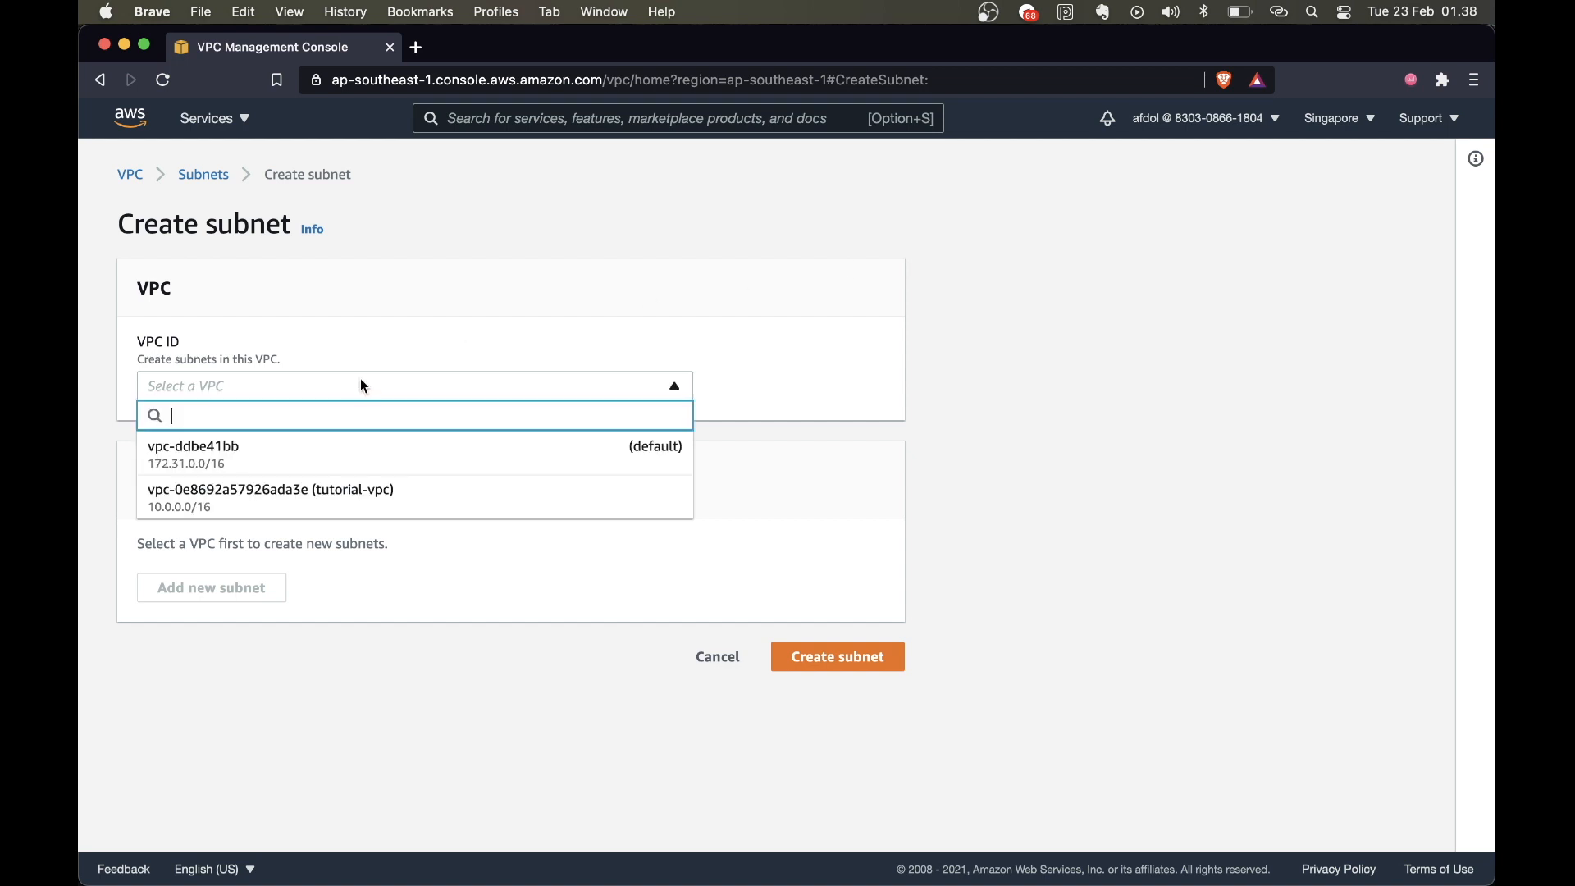
click(547, 510)
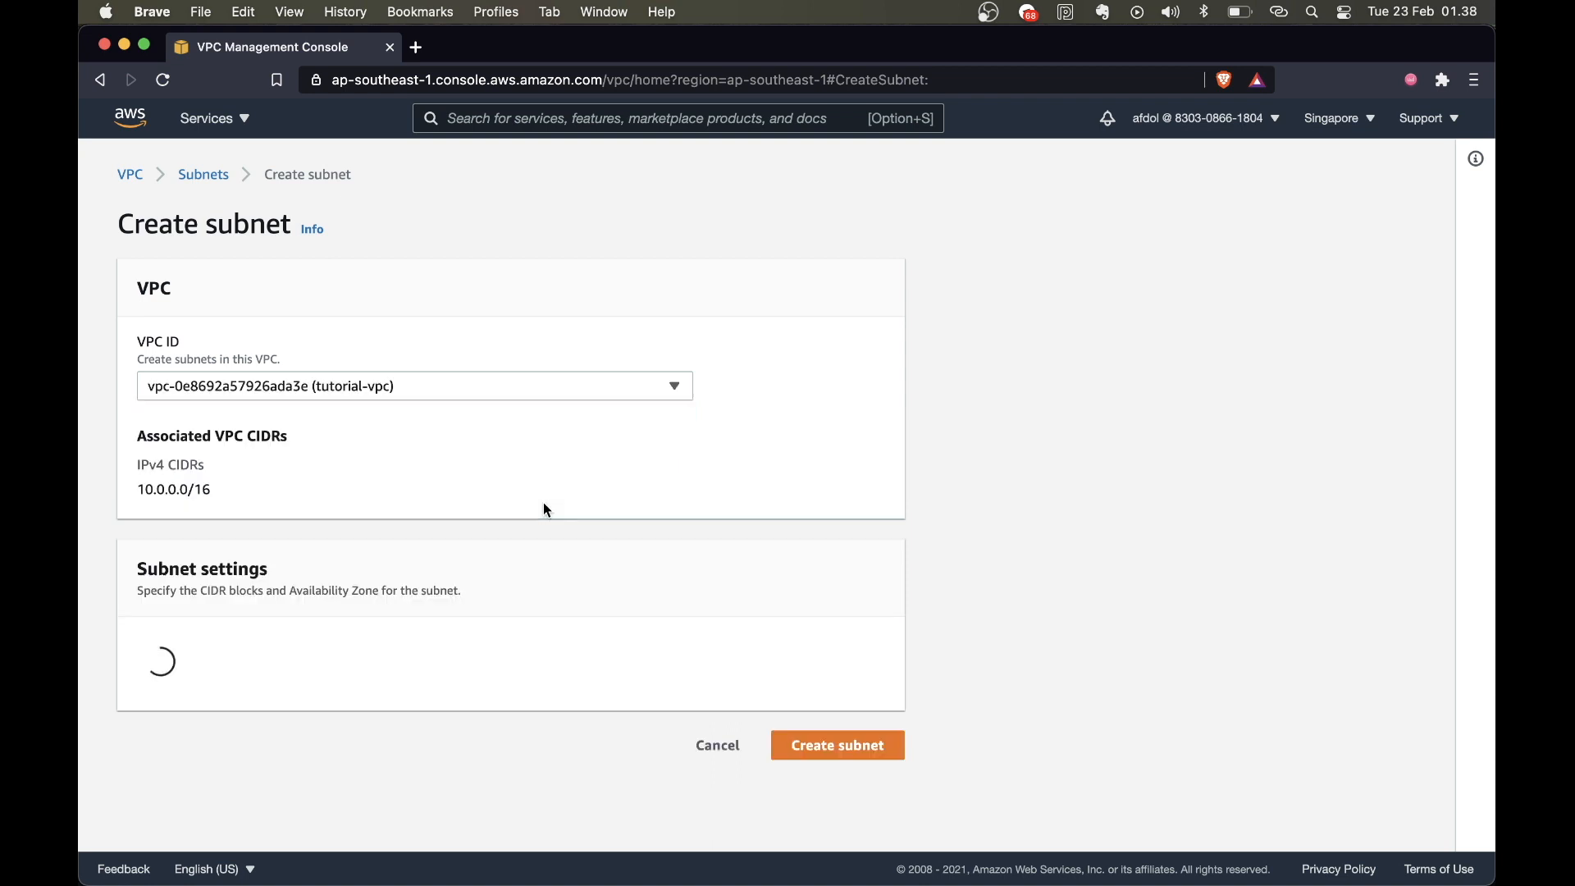
scroll(545, 509, down, 5)
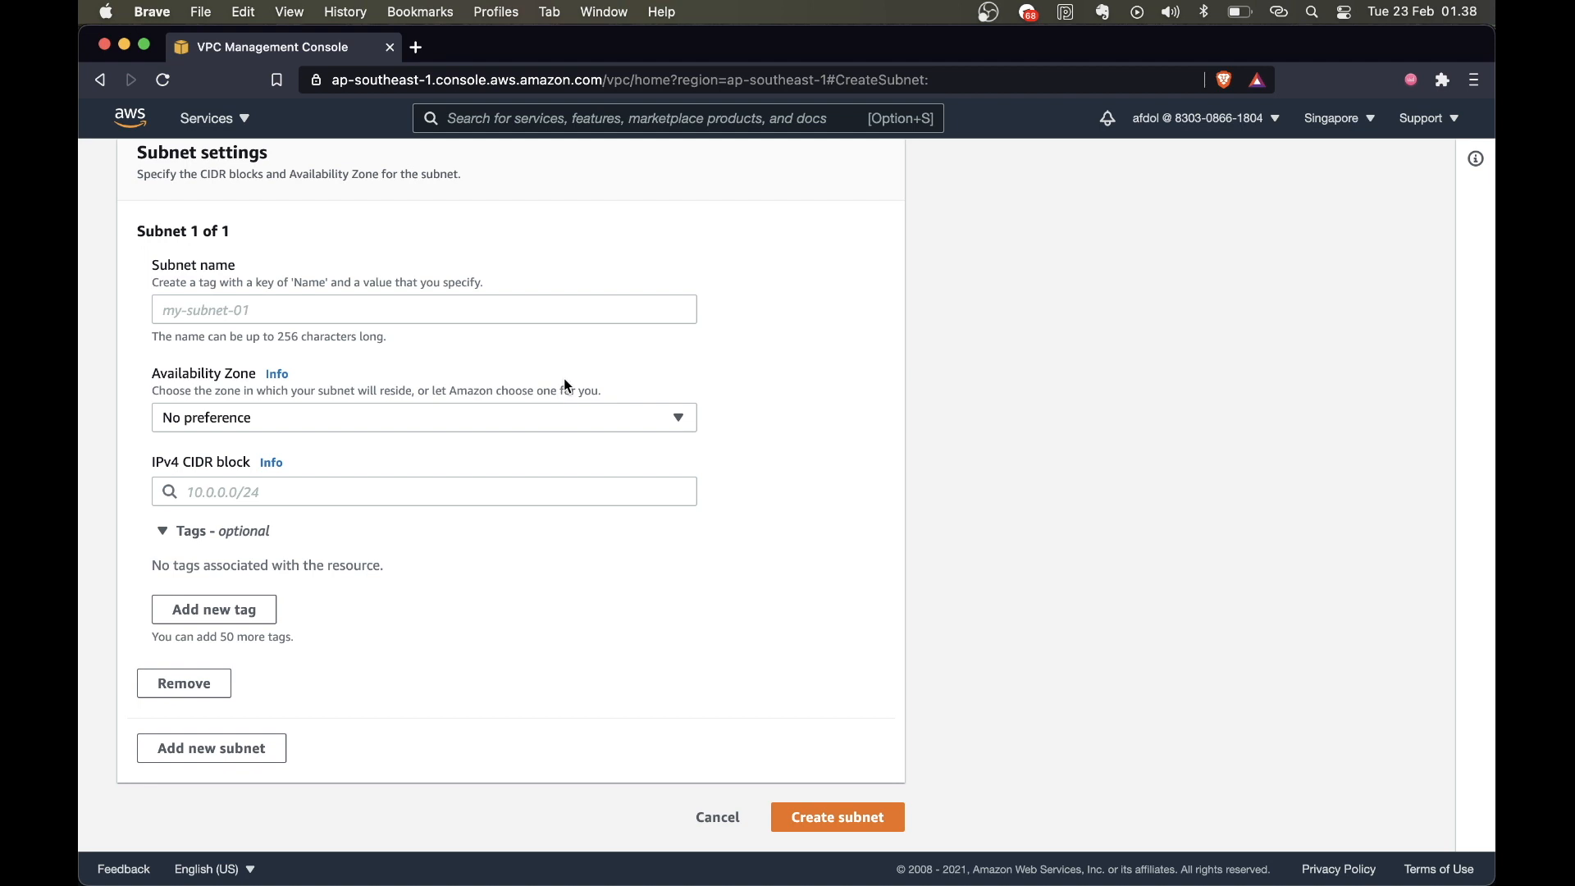
click(488, 313)
text(p)
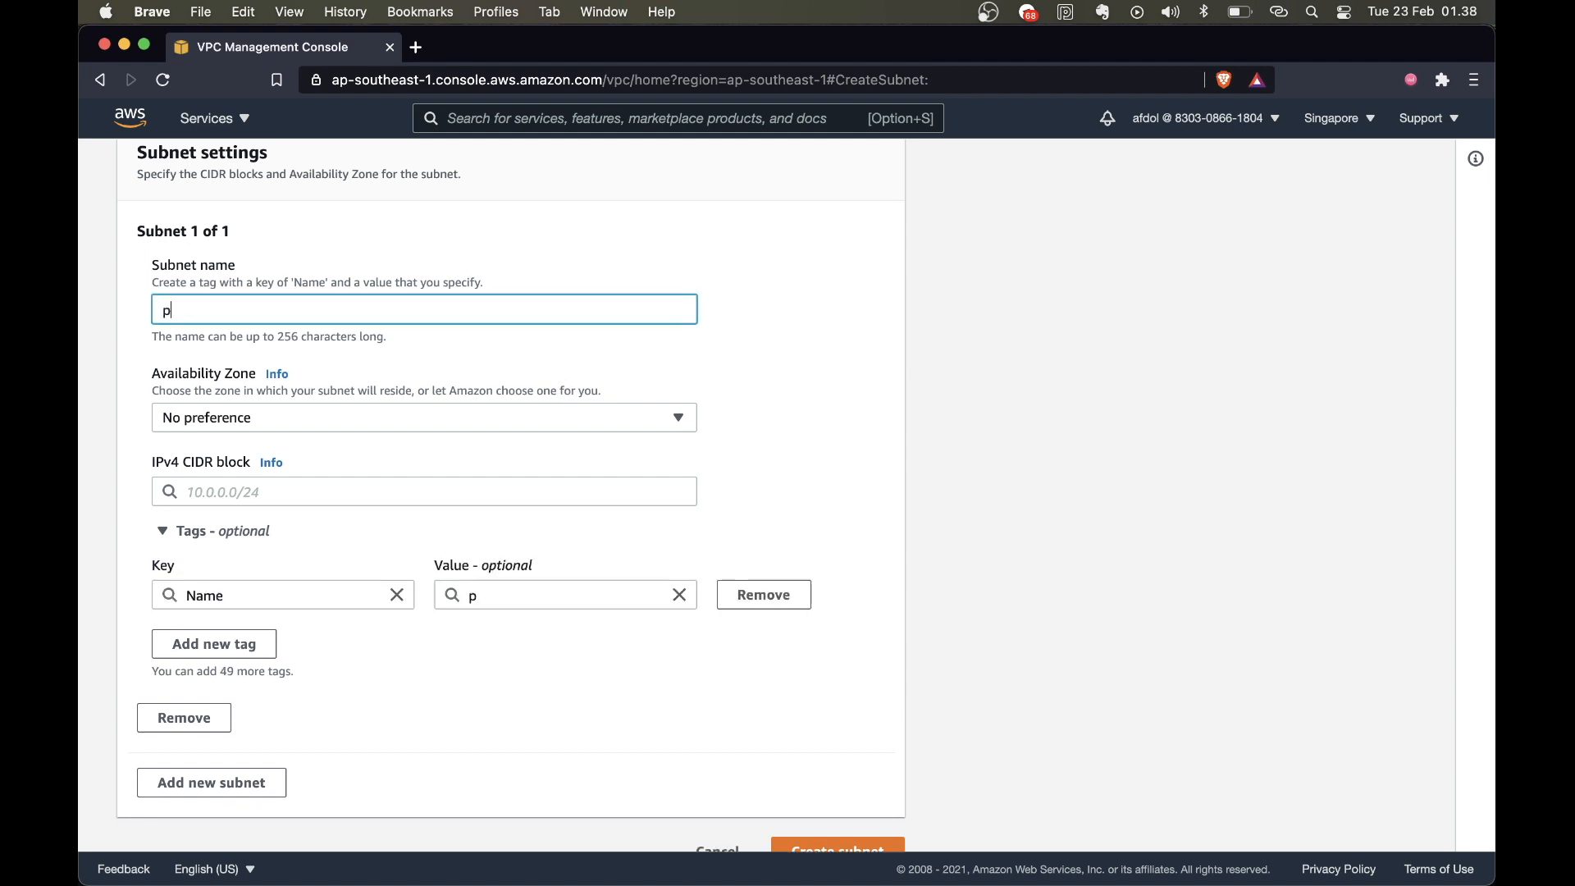
text(ublic-subnet)
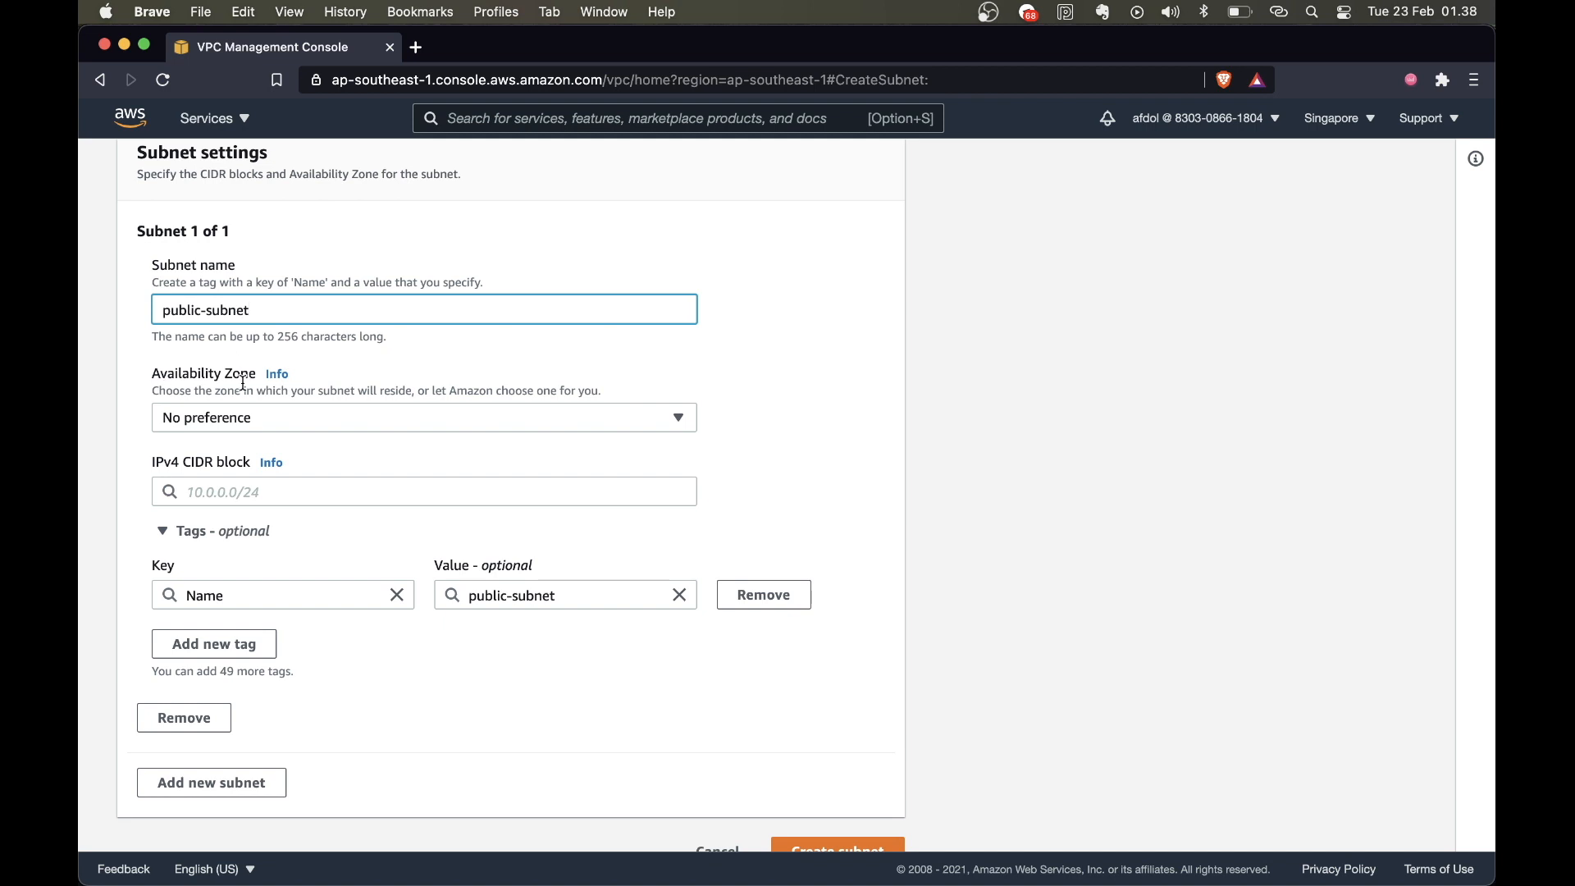
- Set the IPv4 CIDR block of public-subnet to 10.0.0.0/24
click(259, 491)
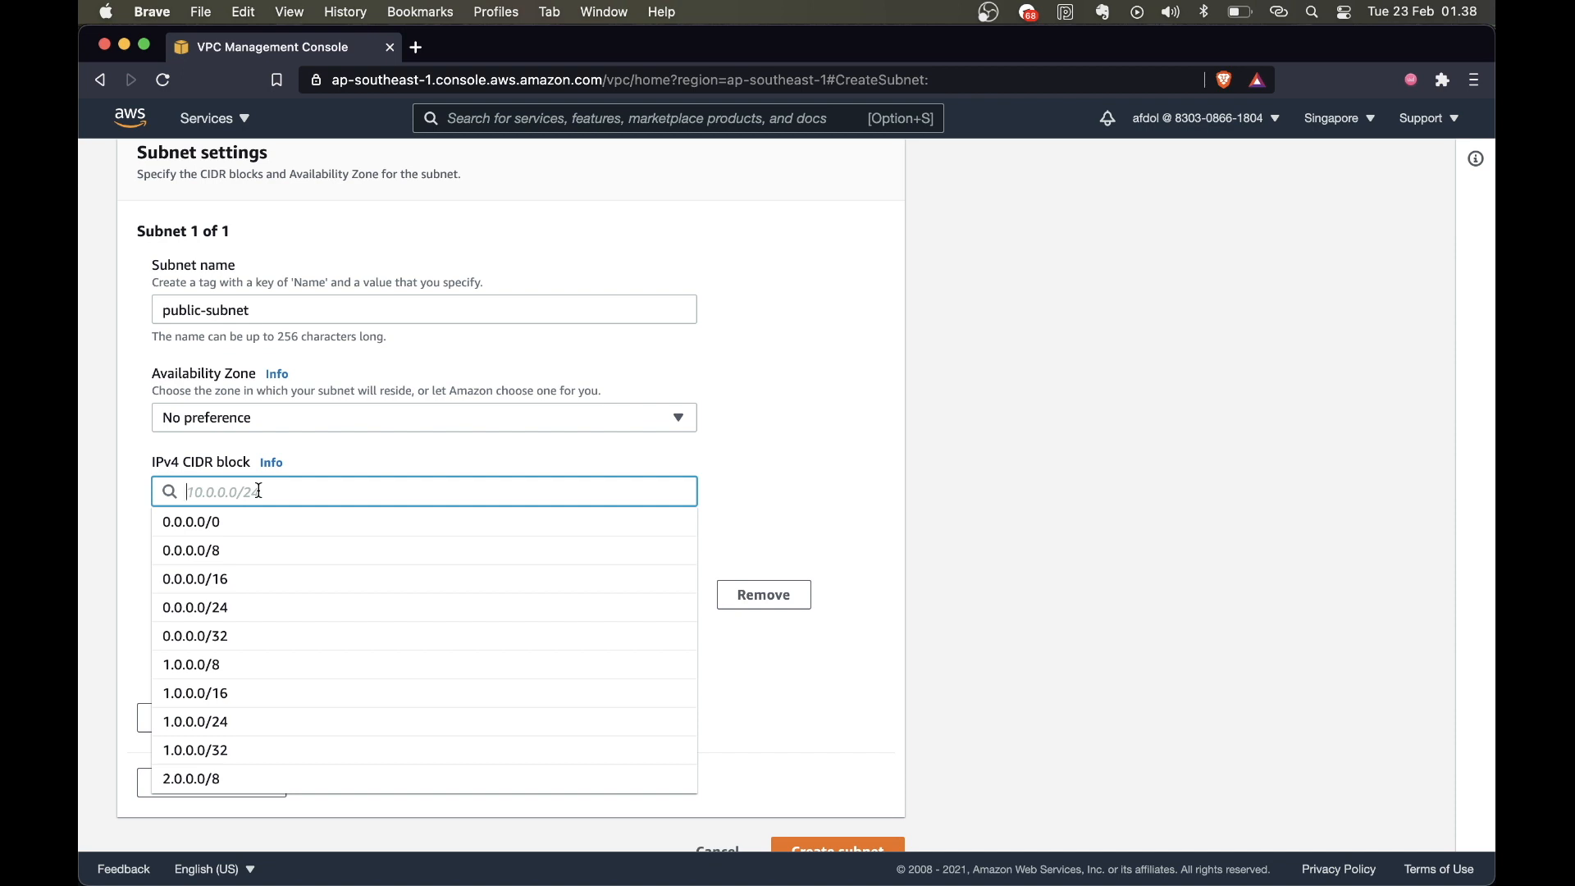
text(10.0)
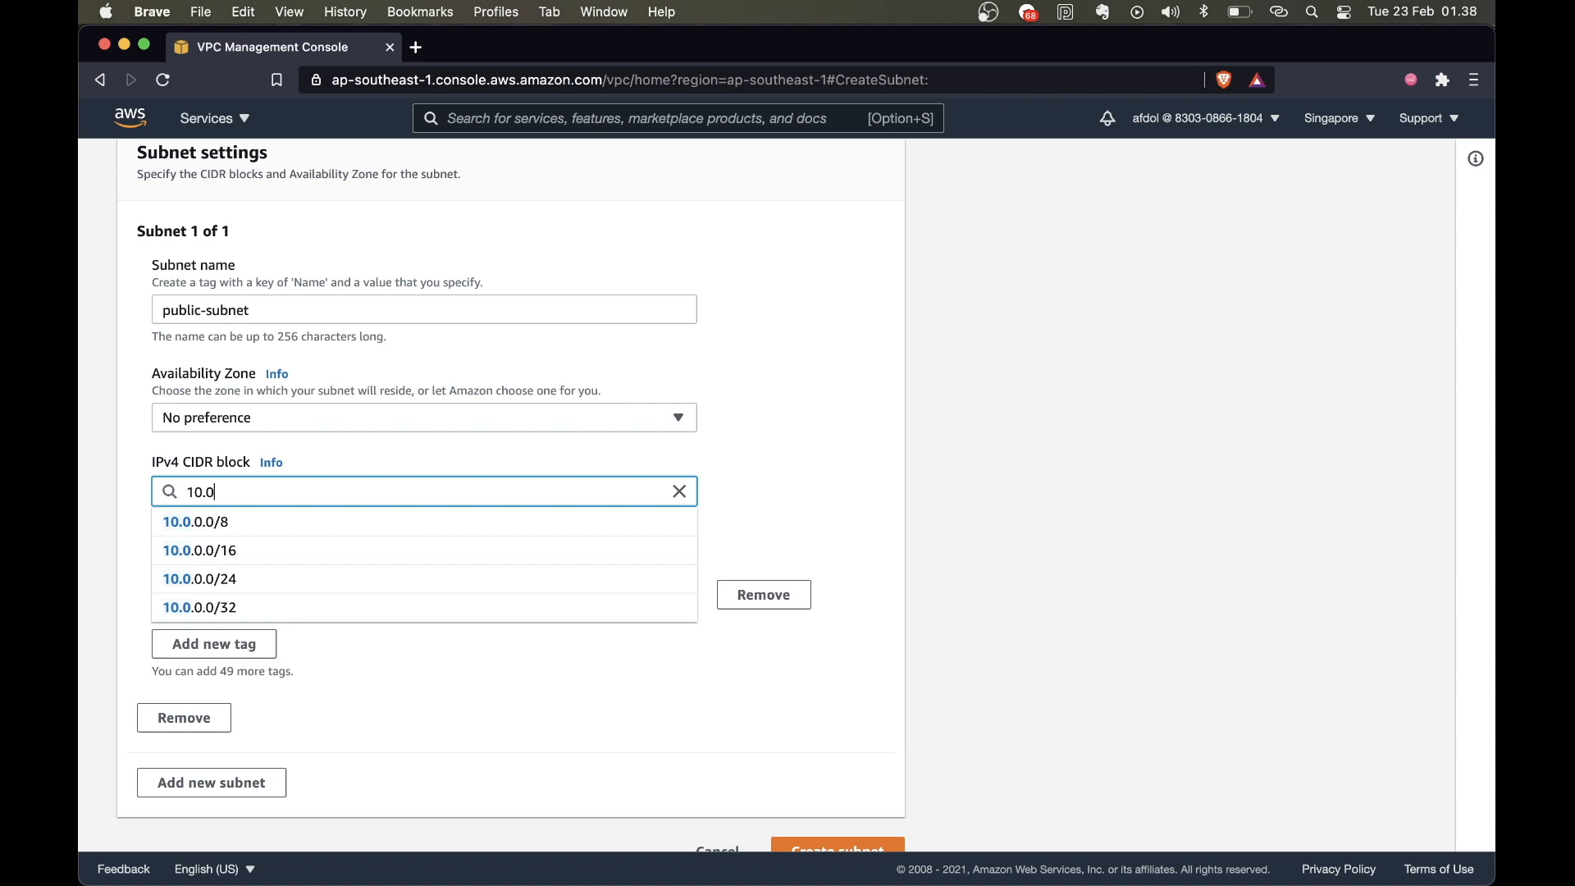
text(.0.0)
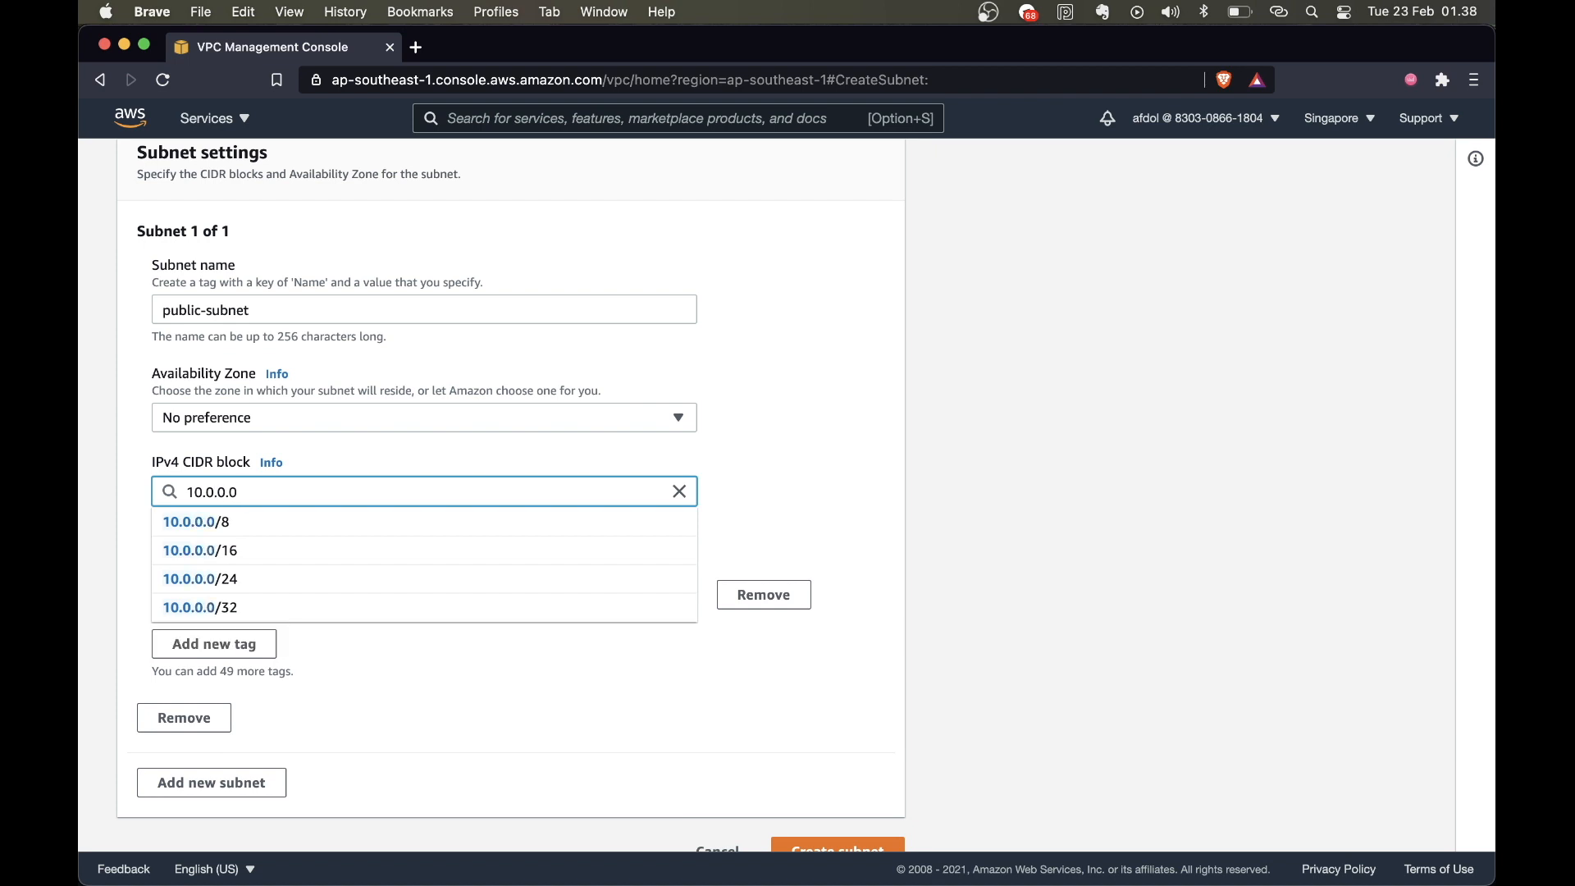
text(/24)
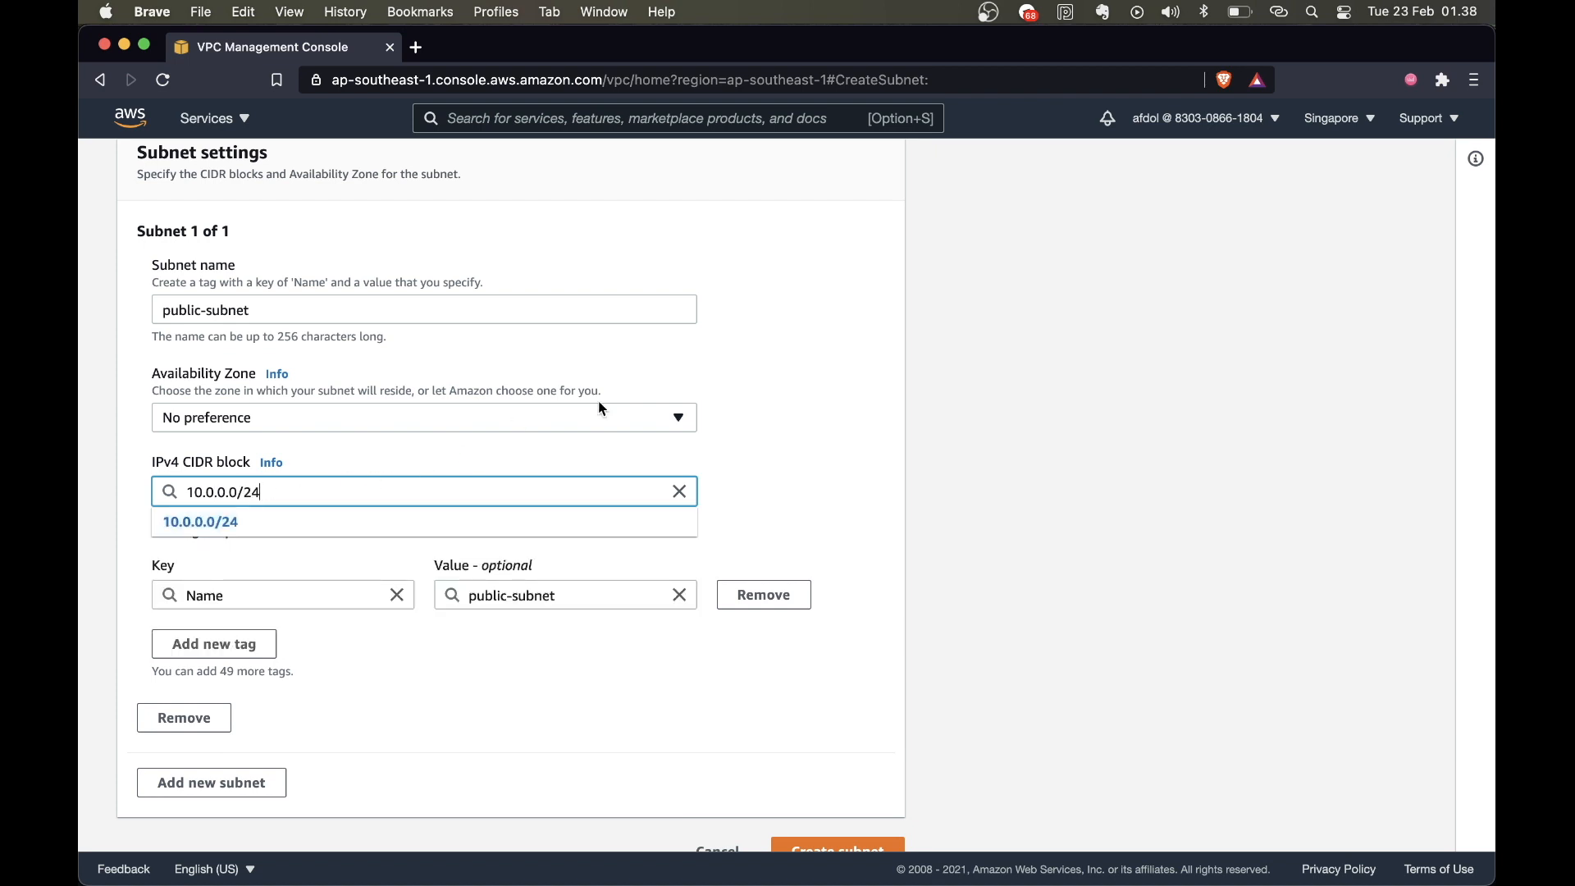
click(777, 447)
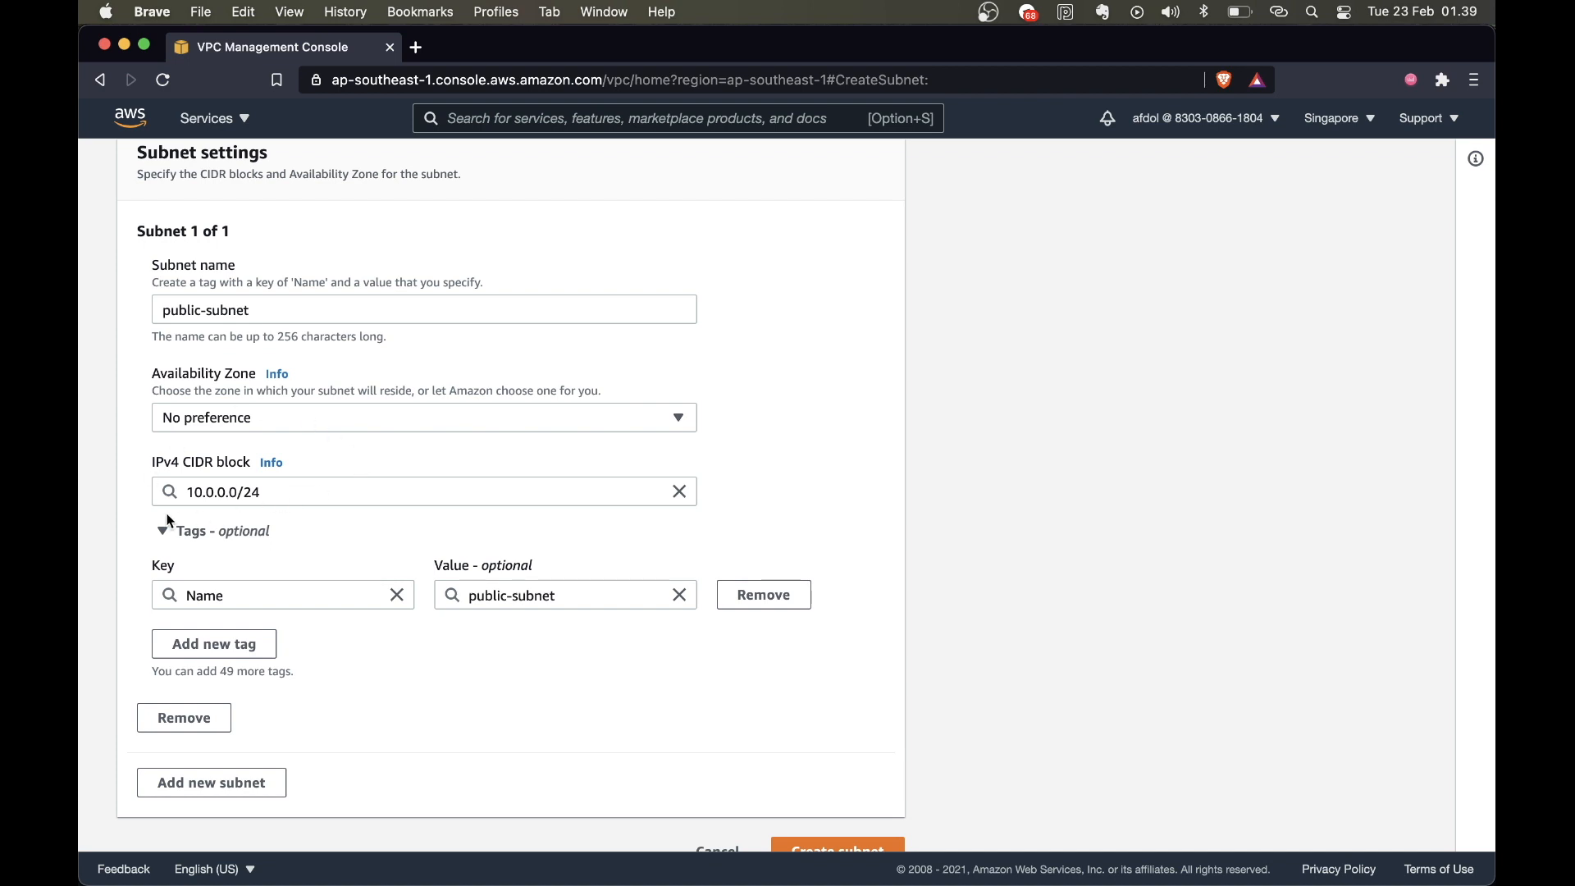
- Add a second subnet to the same creation form and name it private-subnet
scroll(312, 672, down, 1)
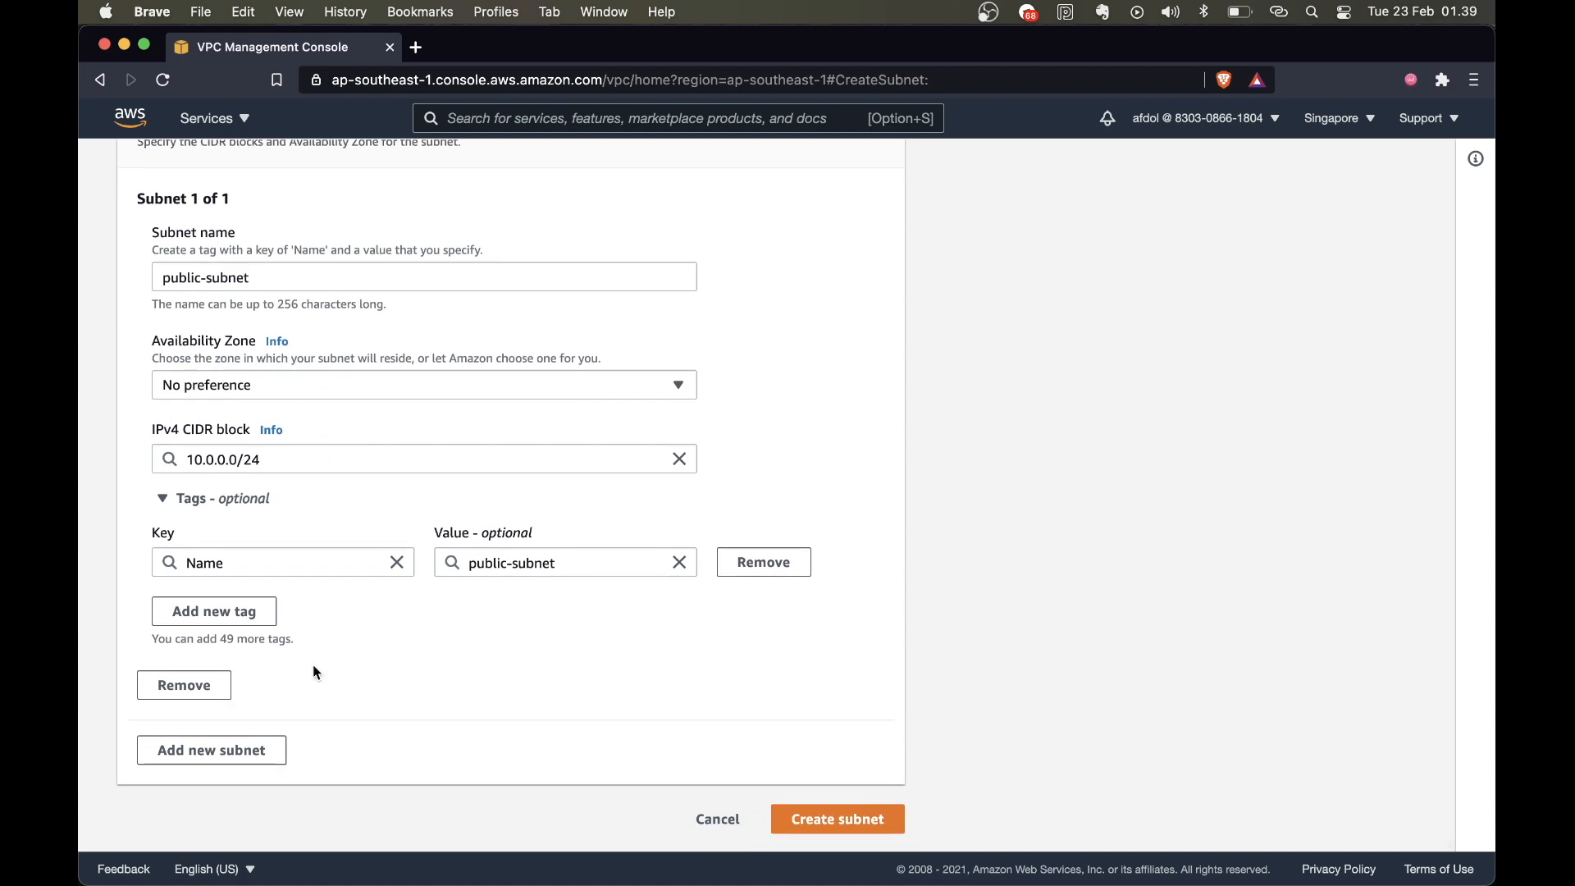
scroll(430, 480, up, 3)
scroll(430, 474, down, 3)
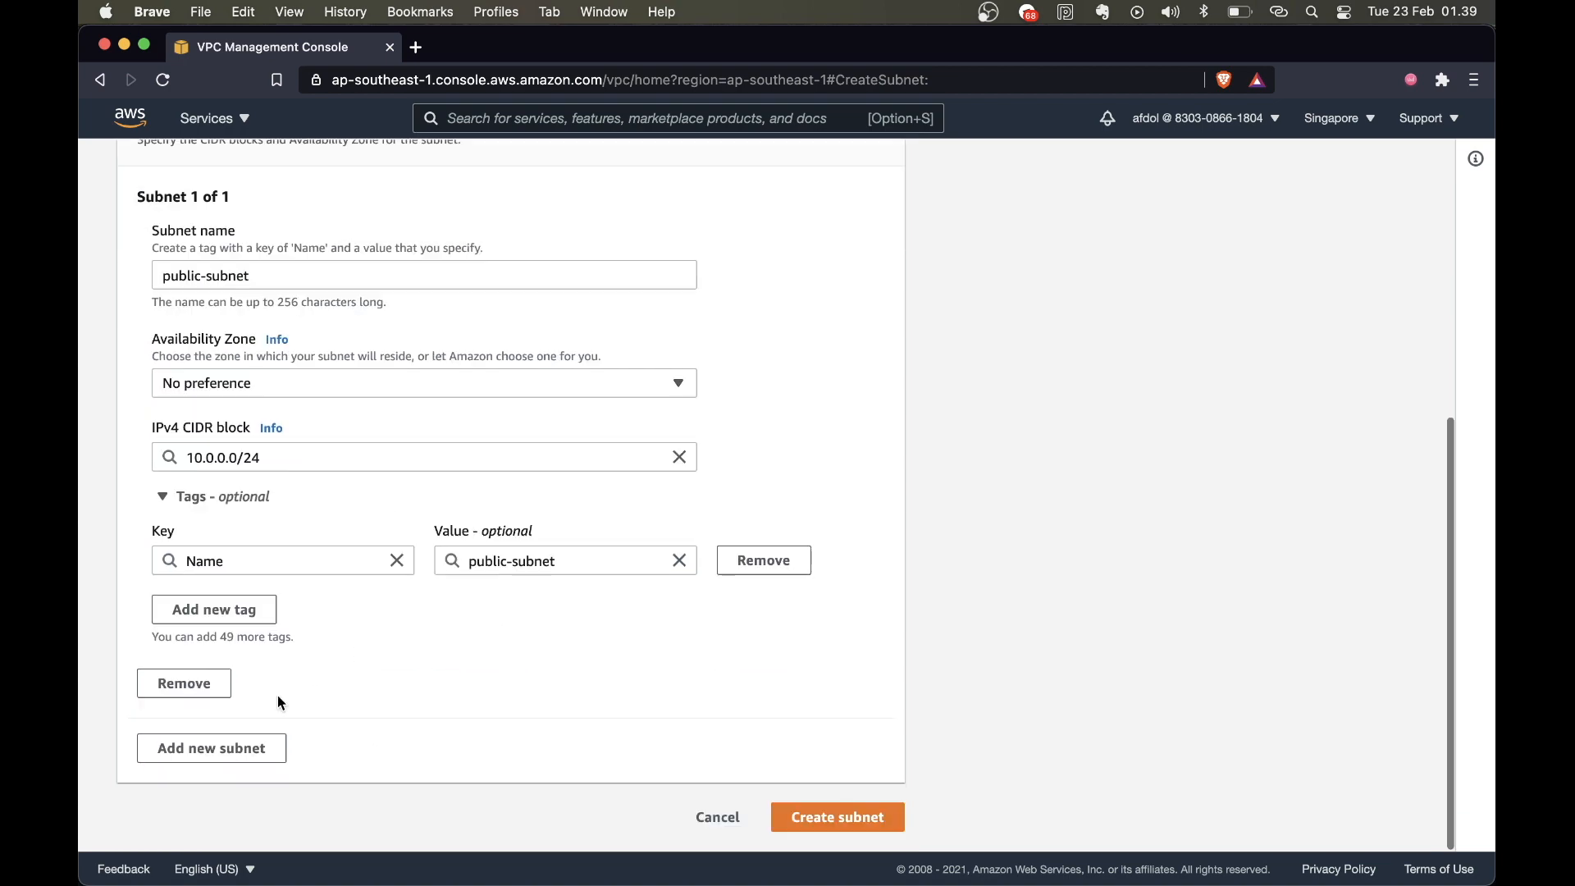
click(250, 756)
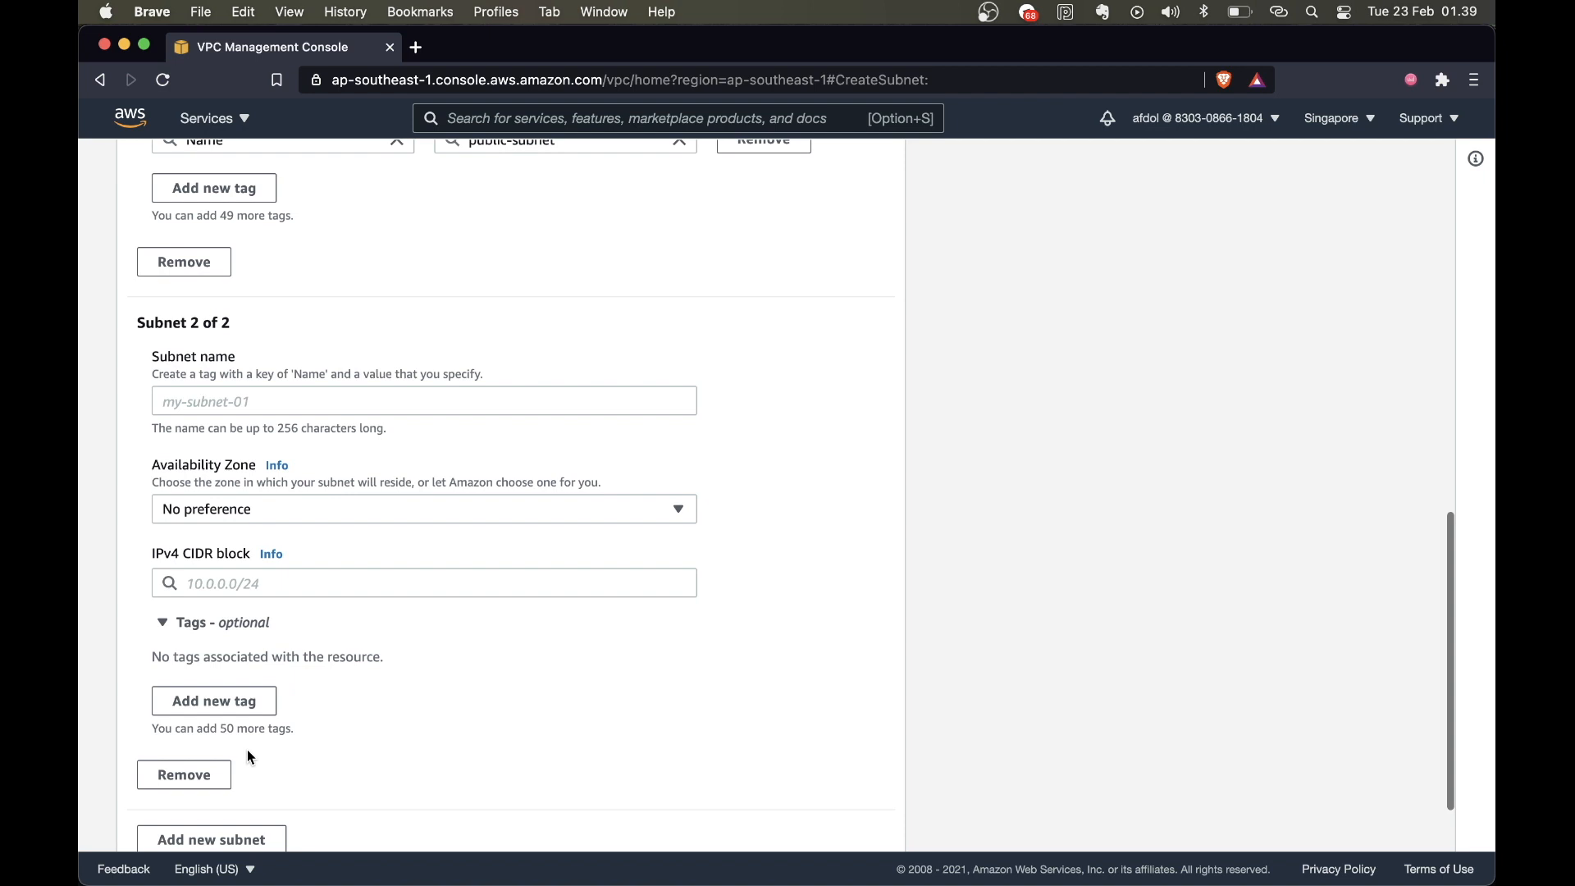
click(247, 408)
text(private)
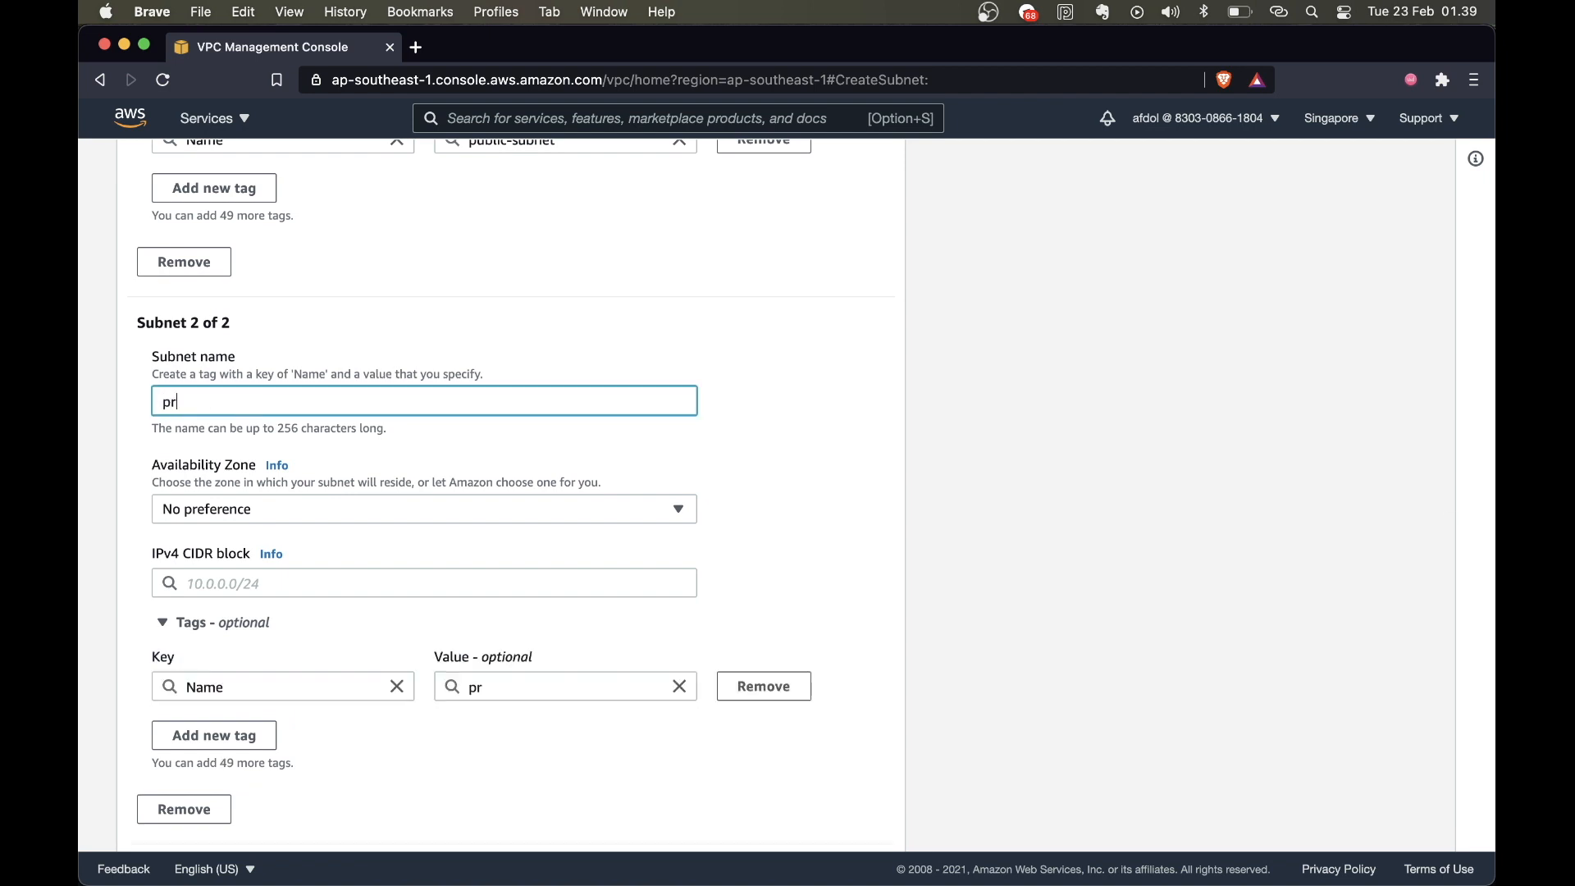
key(BackSpace)
key(BackSpace)
text(te-subnet)
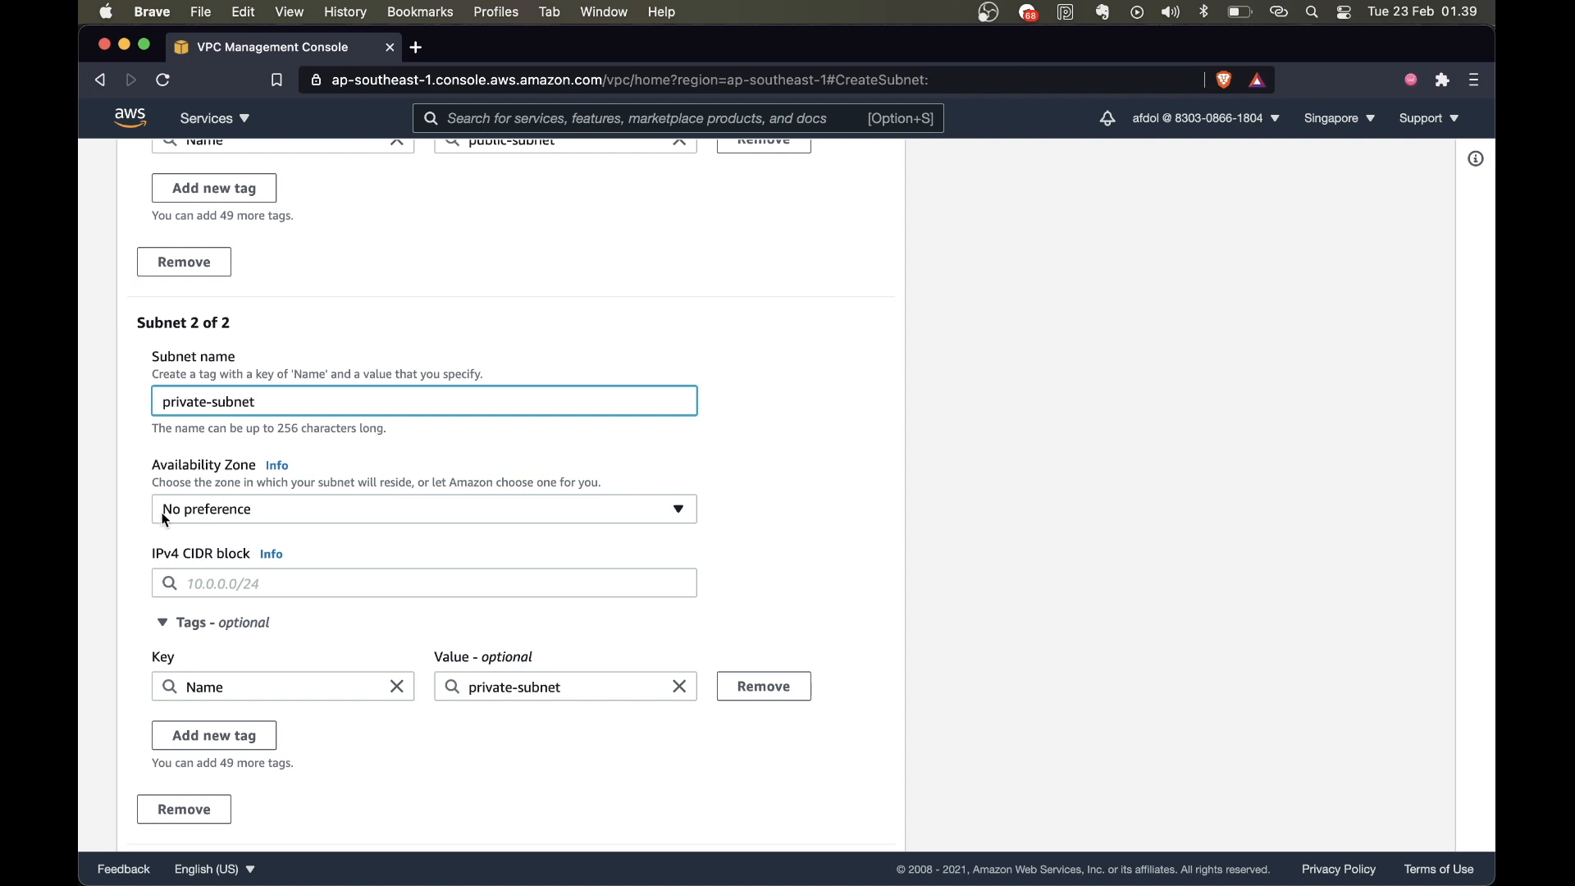
- Set the IPv4 CIDR block of private-subnet to 10.0.0.1/24
click(270, 584)
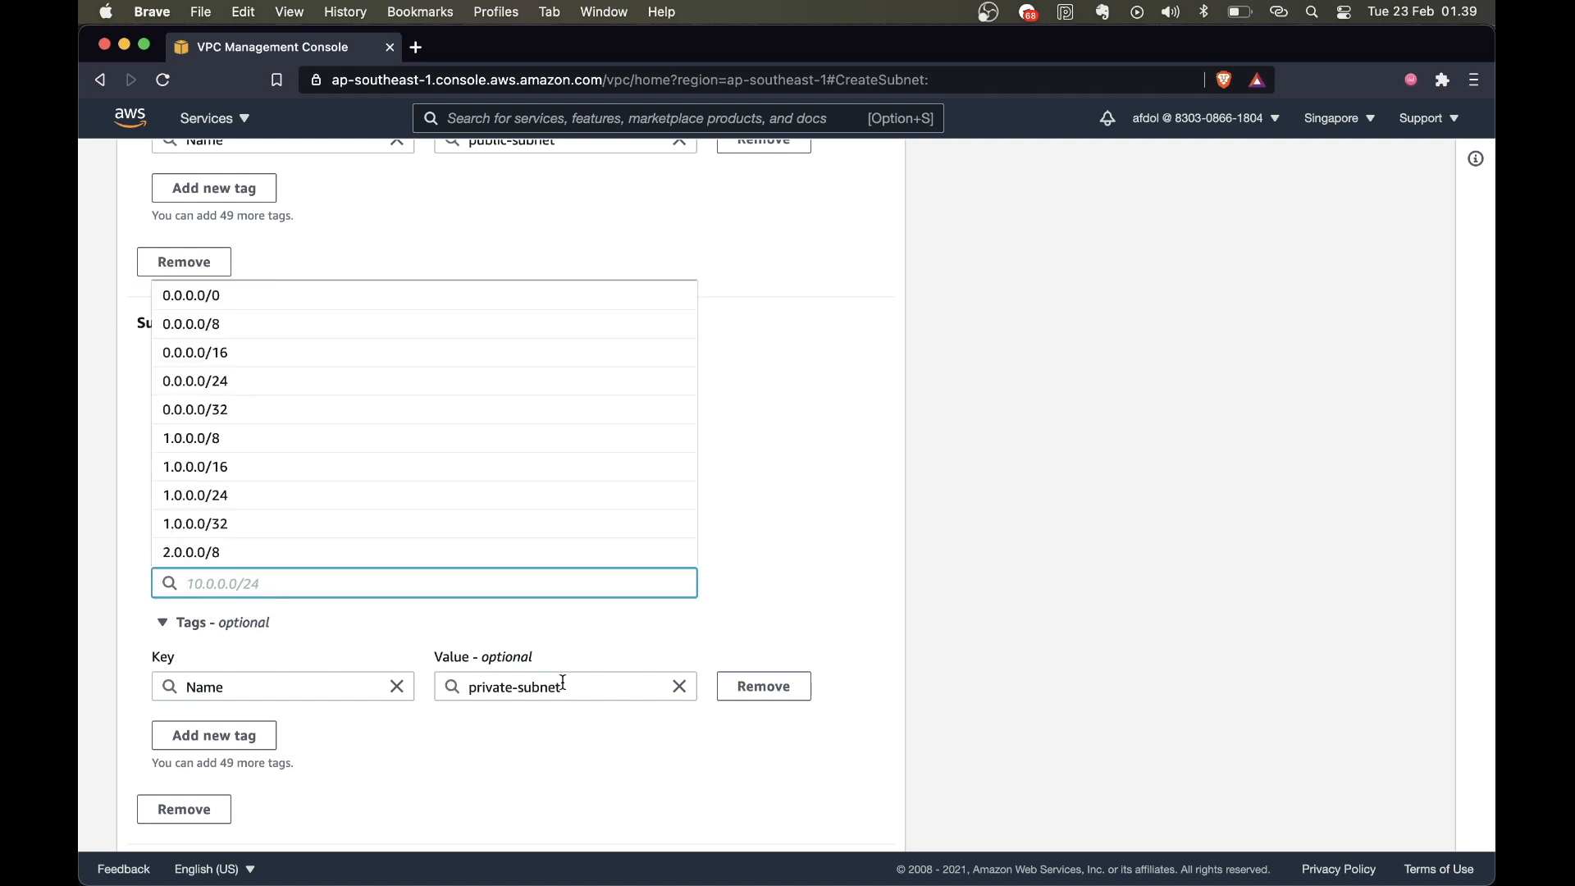
text(10)
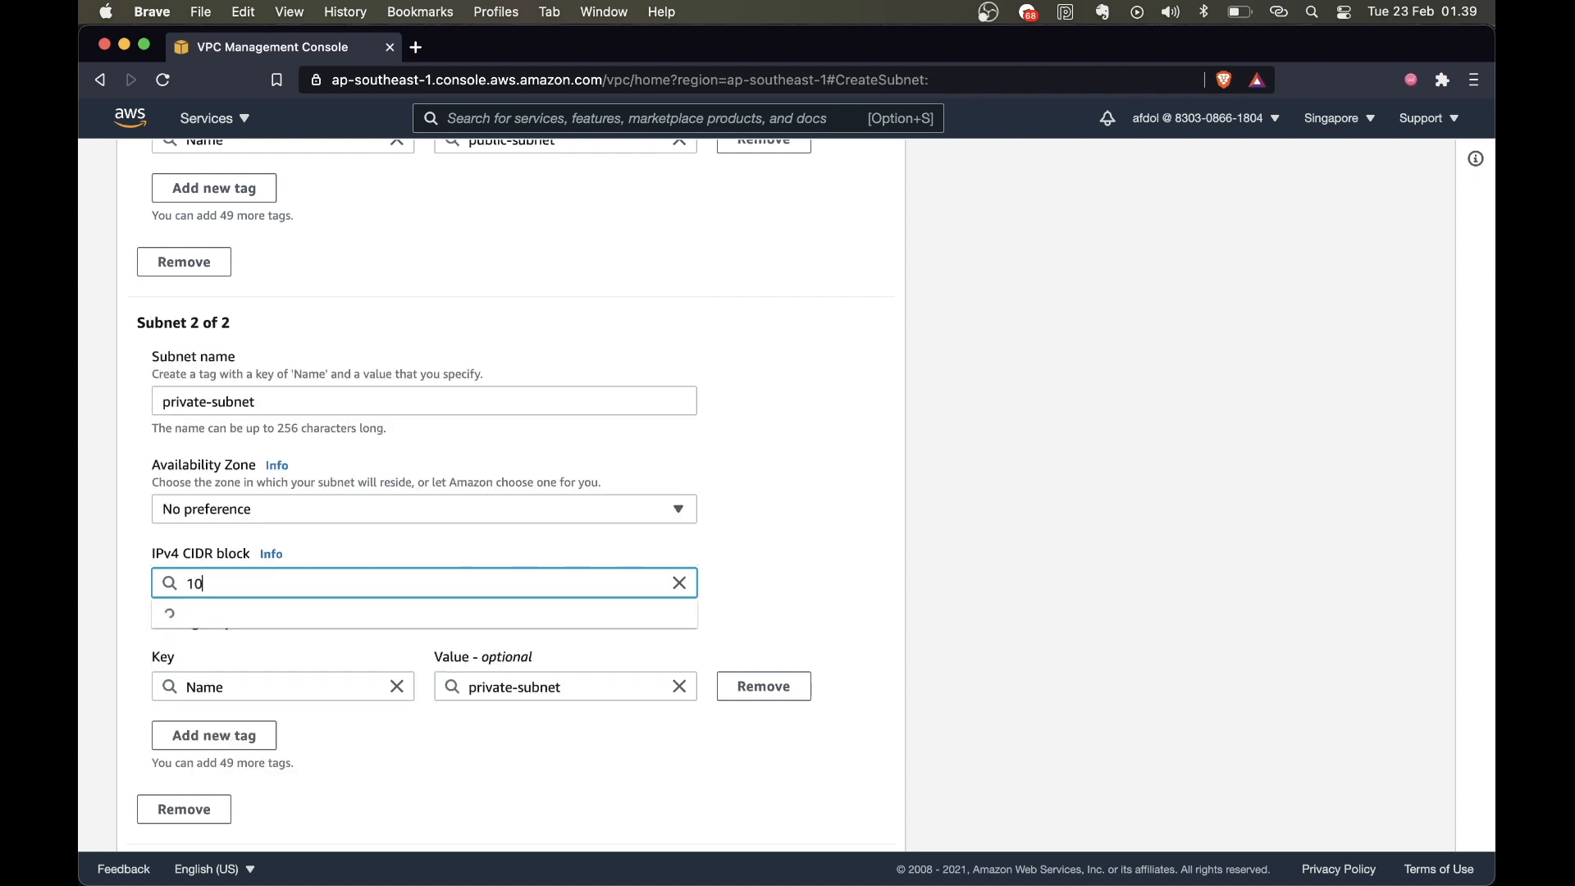
text(.0.0)
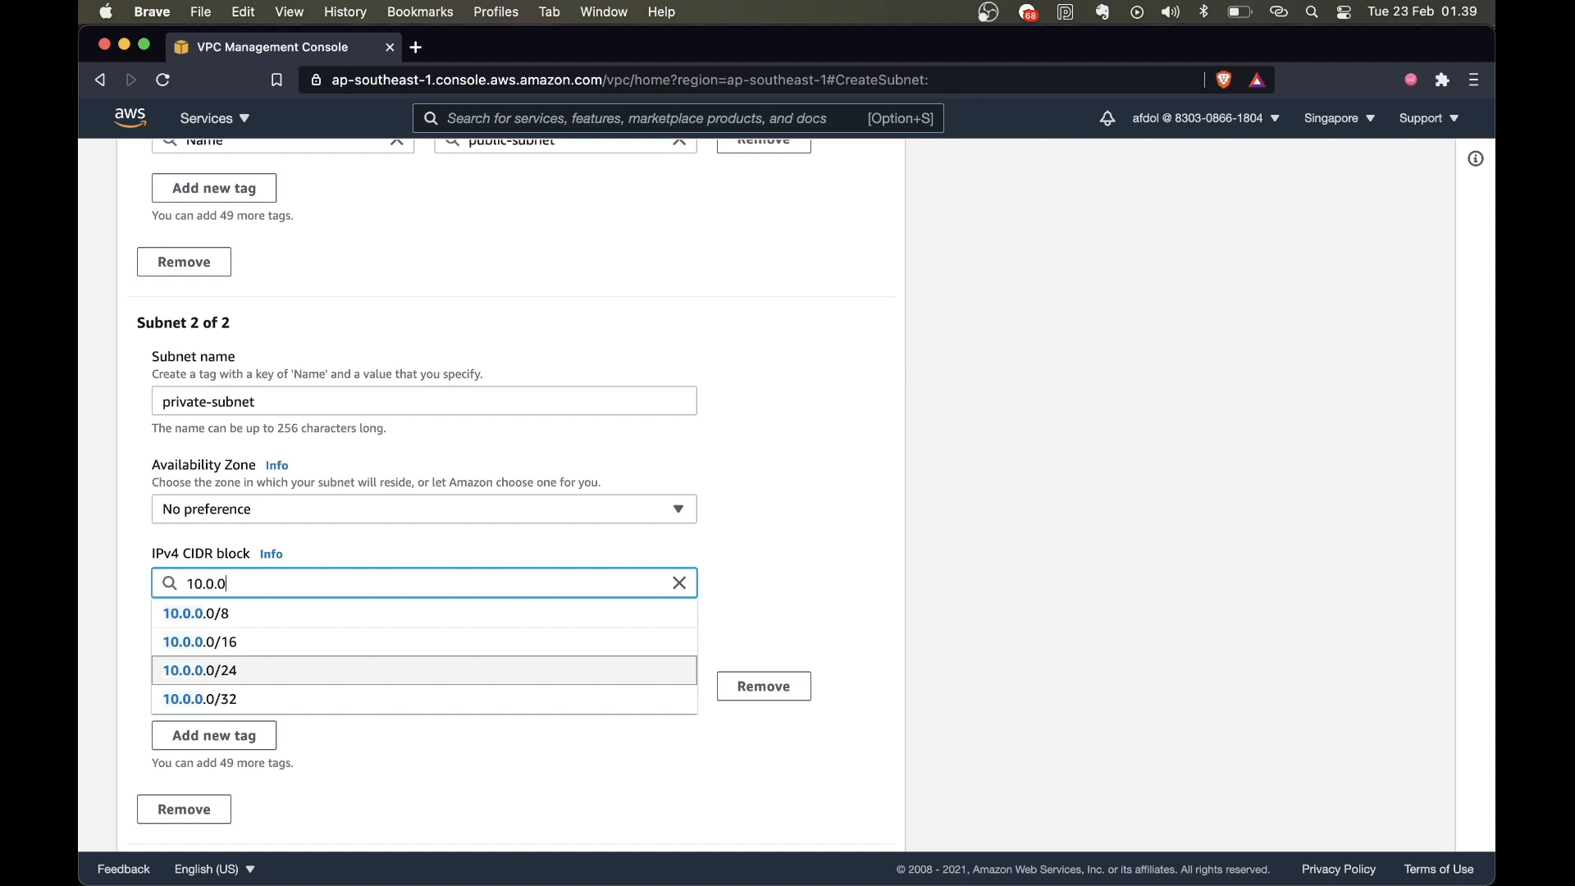
text(.1/)
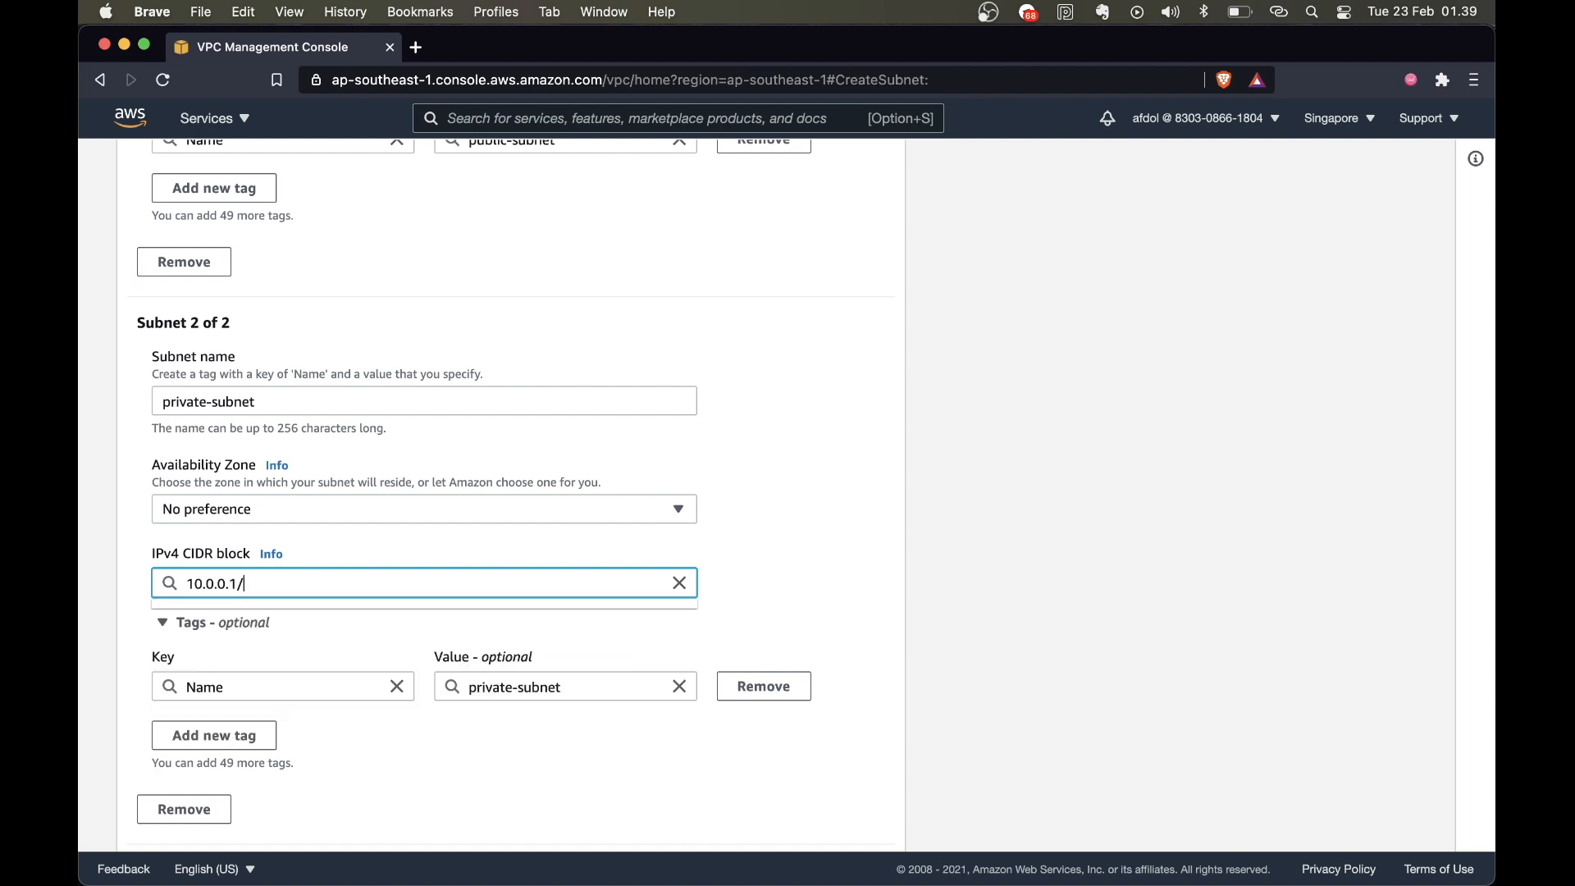
text(24)
click(748, 576)
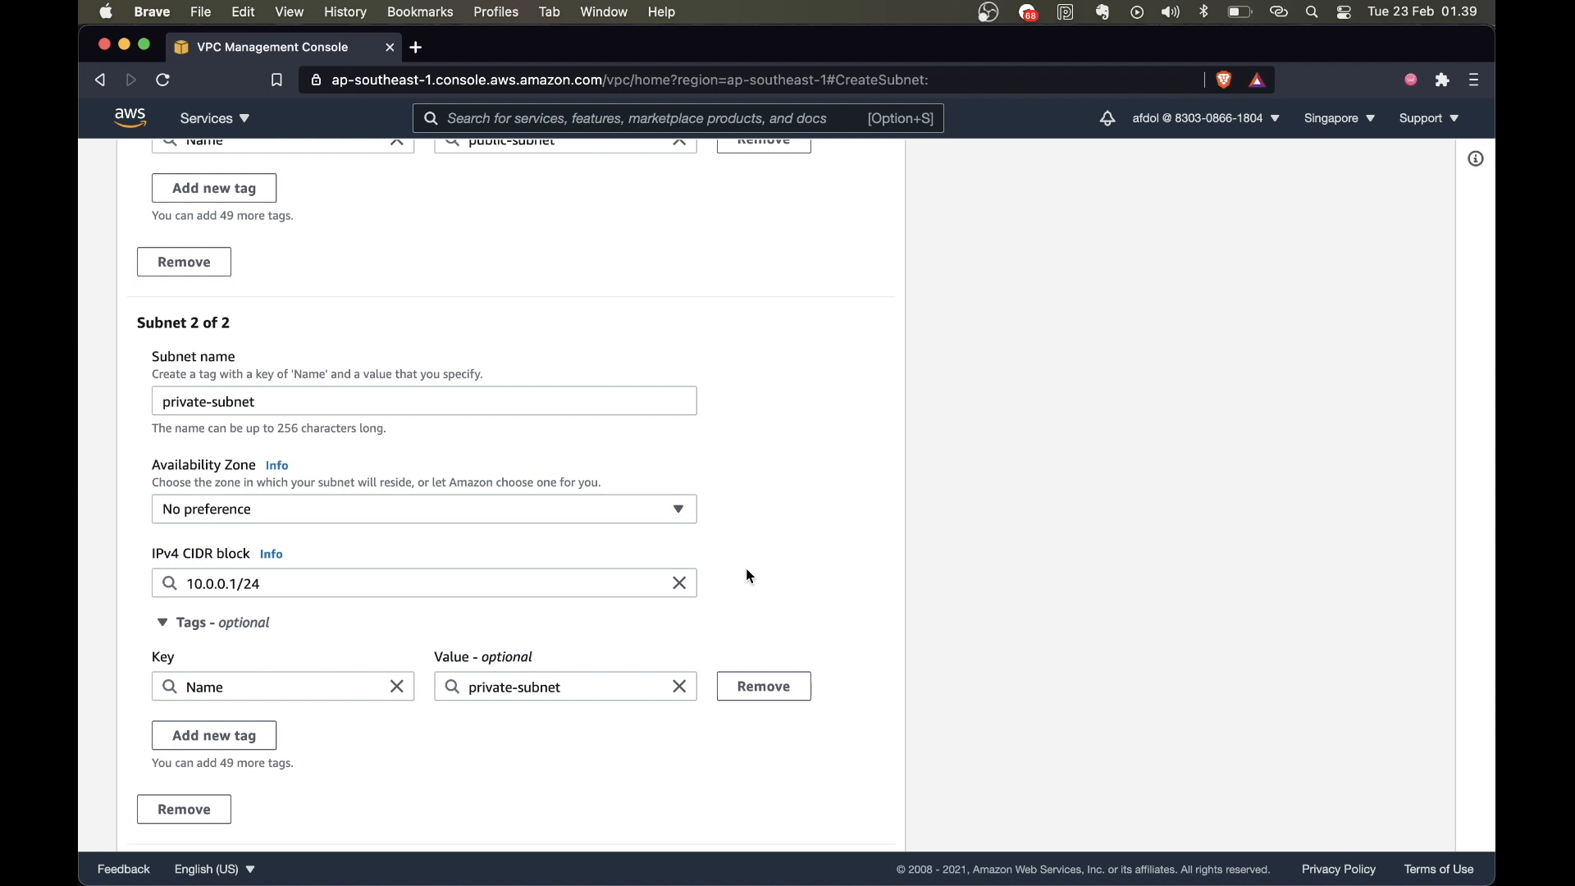
- Correct the IPv4 CIDR block of private-subnet to 10.0.1.0/24
scroll(748, 577, up, 5)
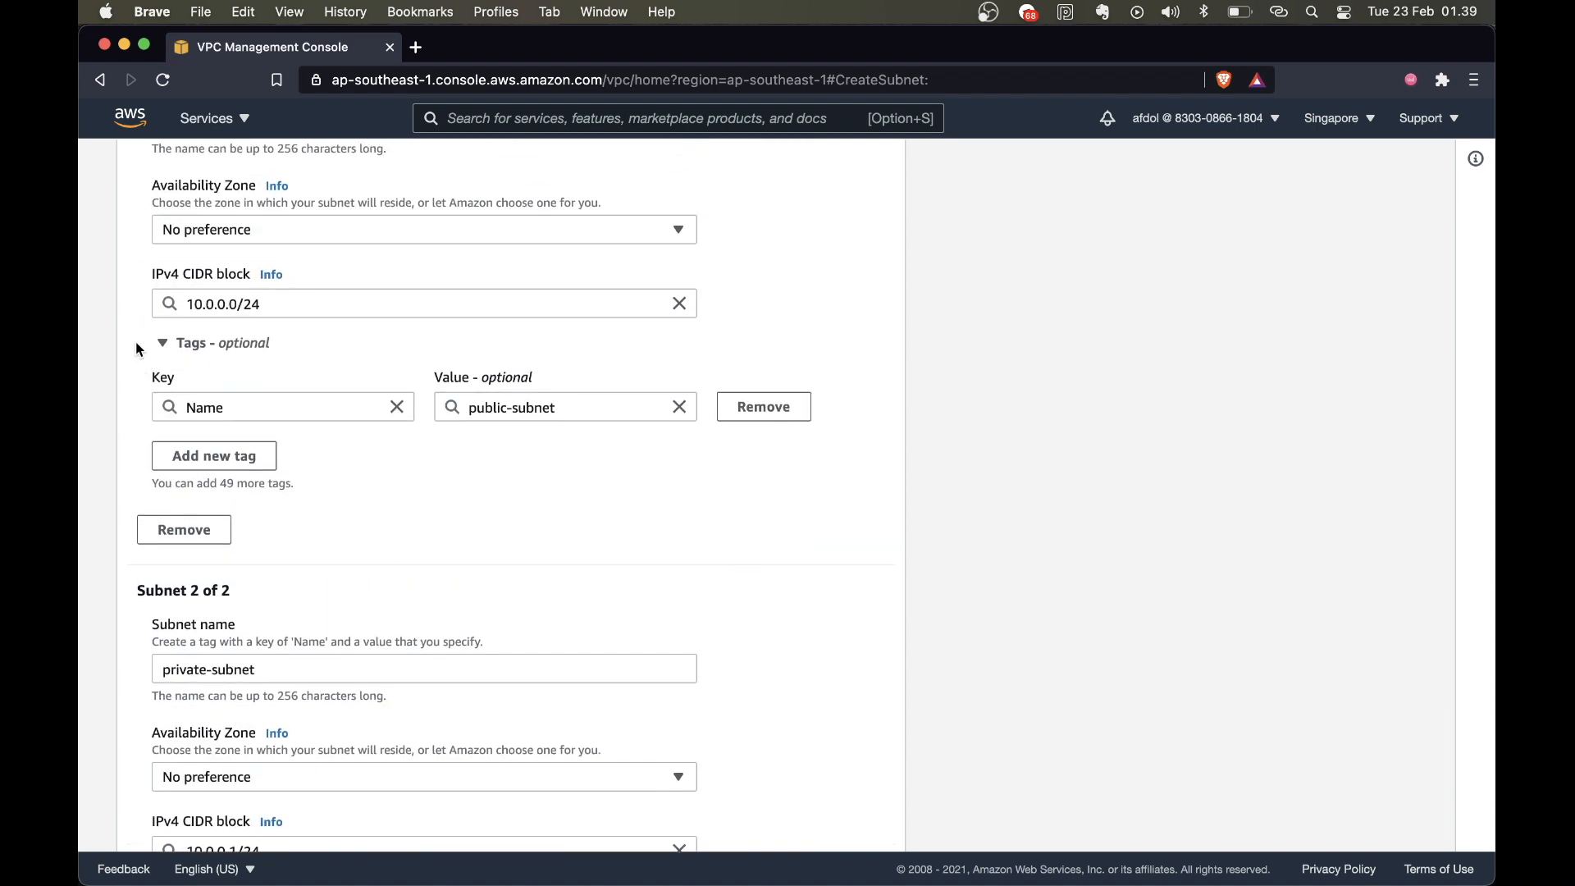
scroll(221, 598, down, 4)
click(238, 641)
key(BackSpace)
text(0)
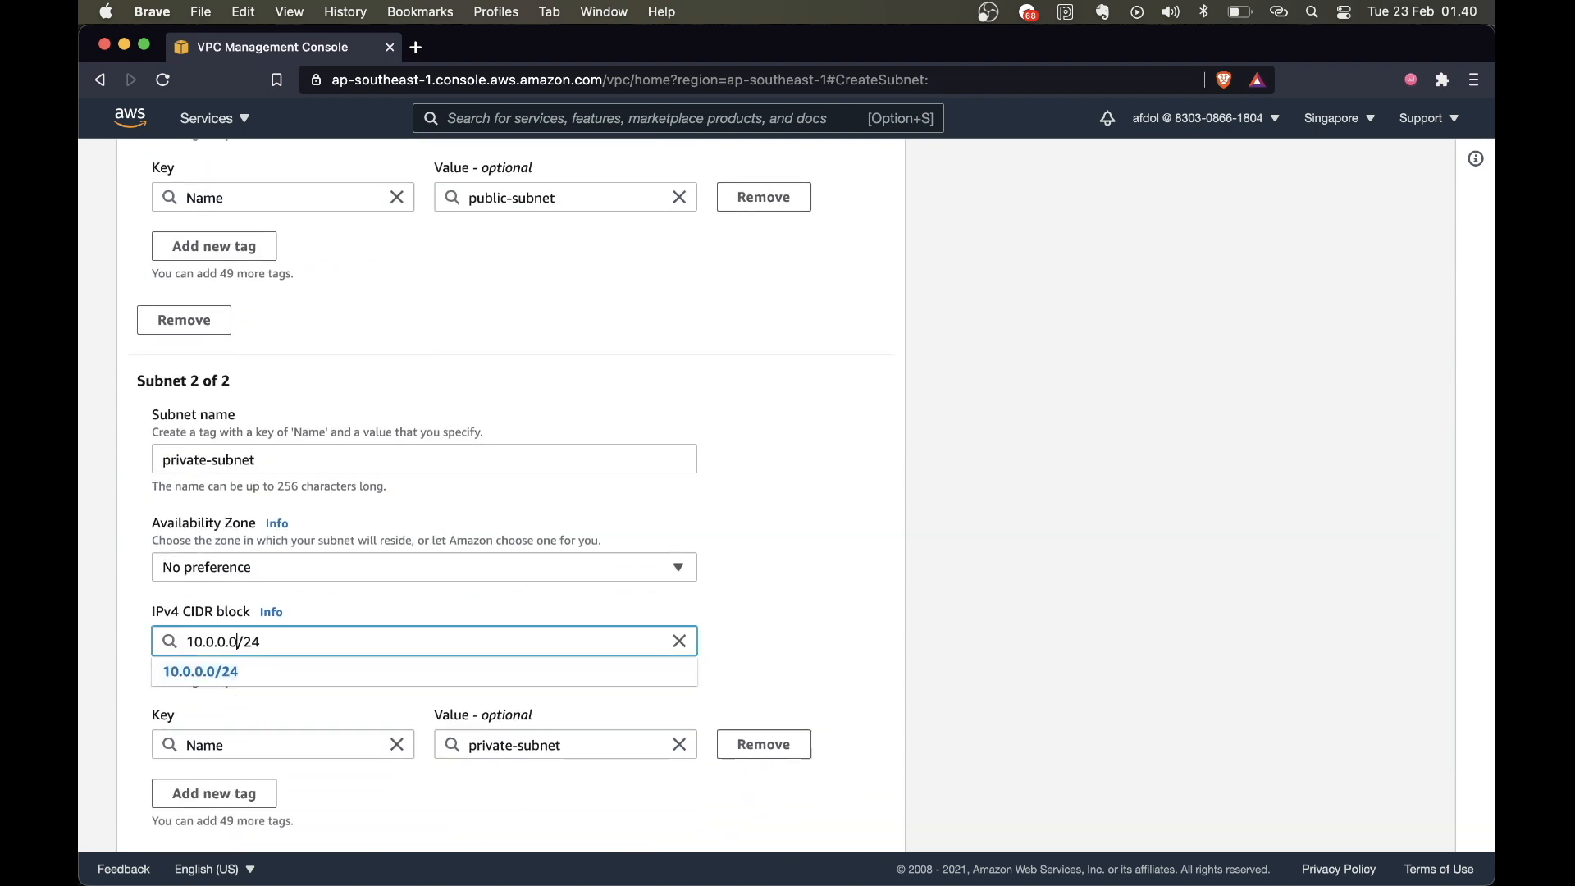
key(BackSpace)
text(1)
scroll(750, 534, down, 3)
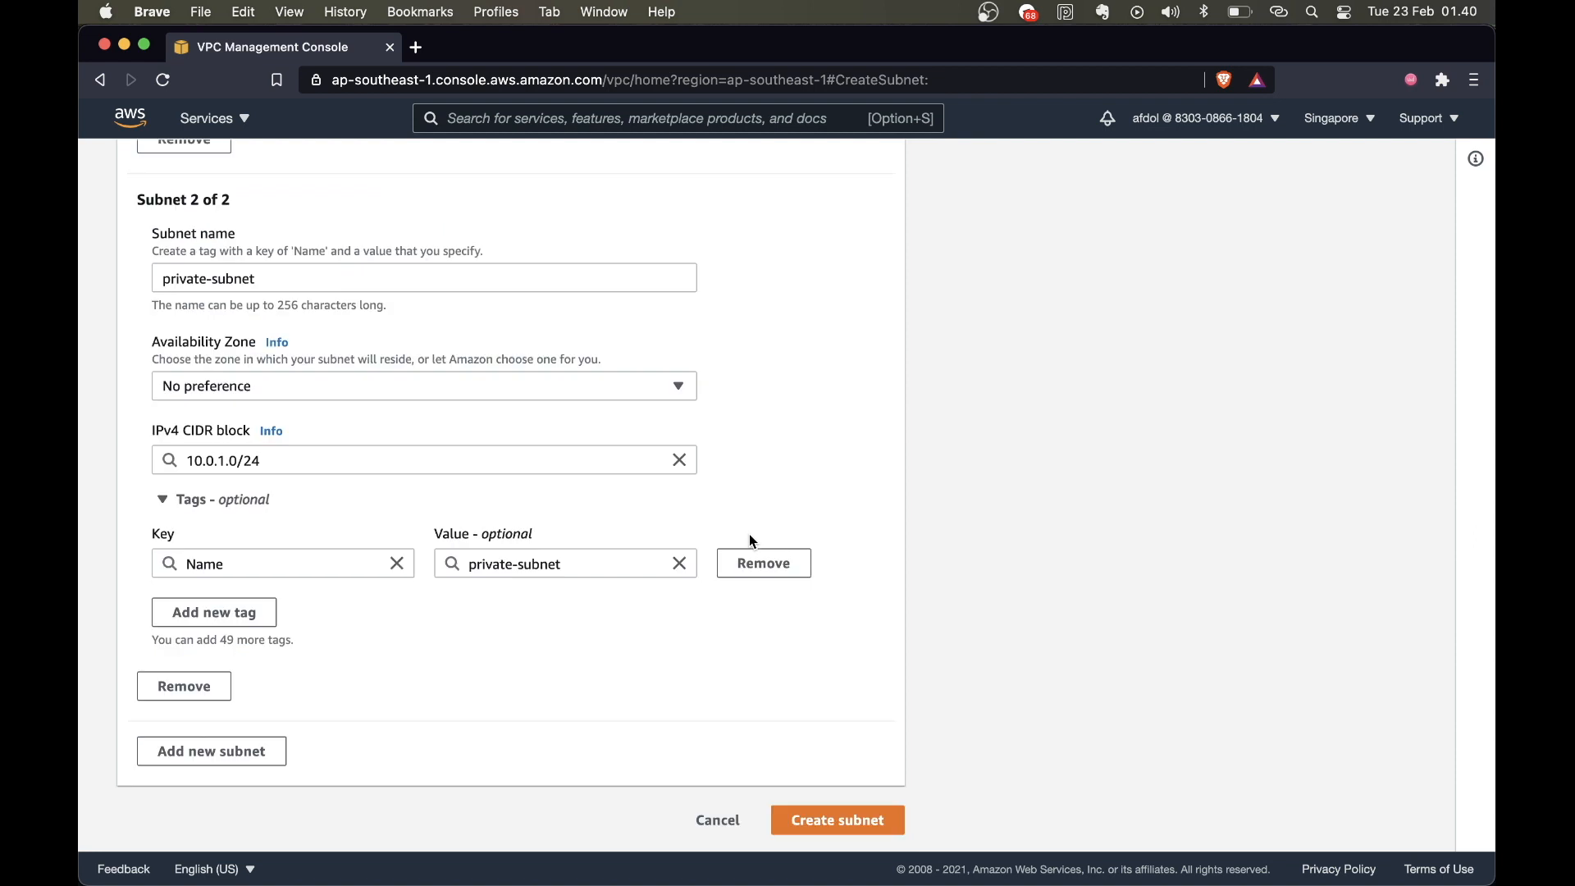
- Review both subnet definitions and create public-subnet and private-subnet
scroll(750, 534, up, 5)
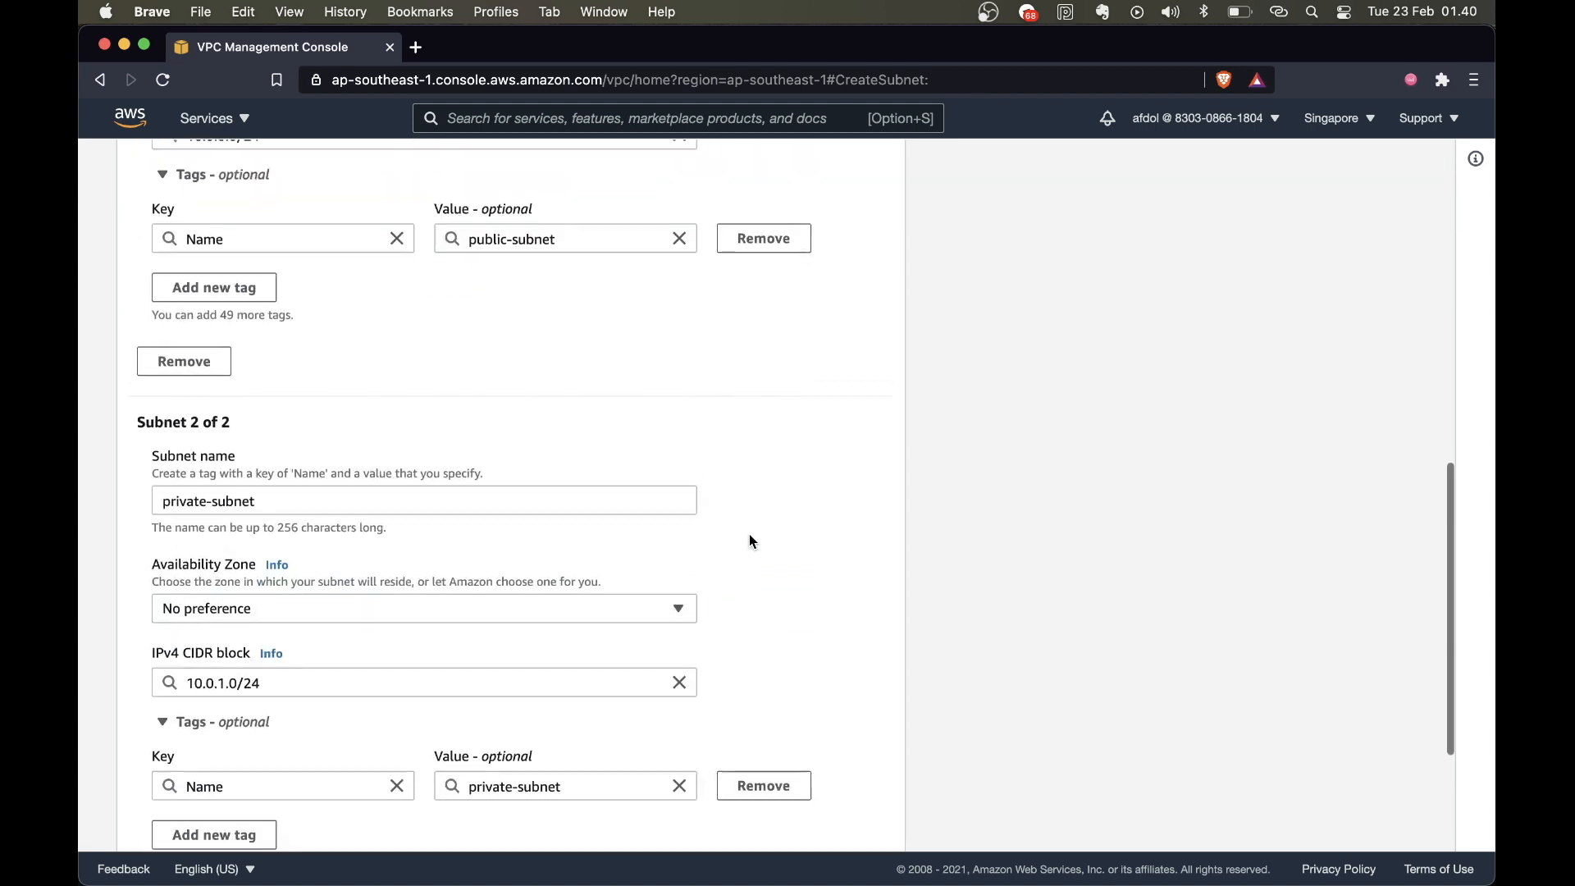
scroll(265, 288, down, 5)
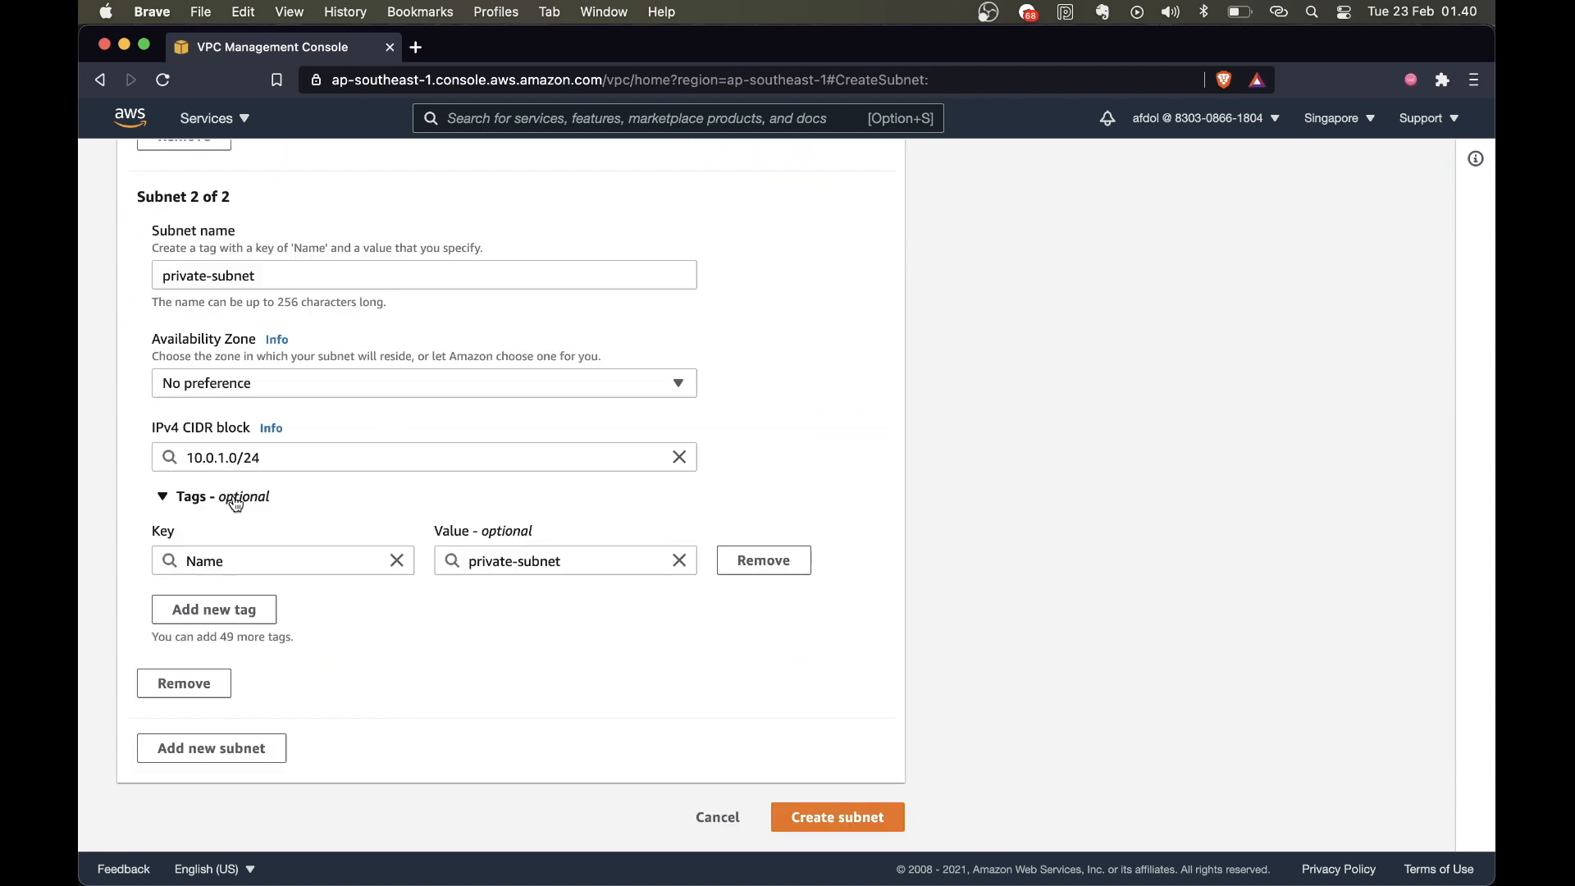
click(842, 819)
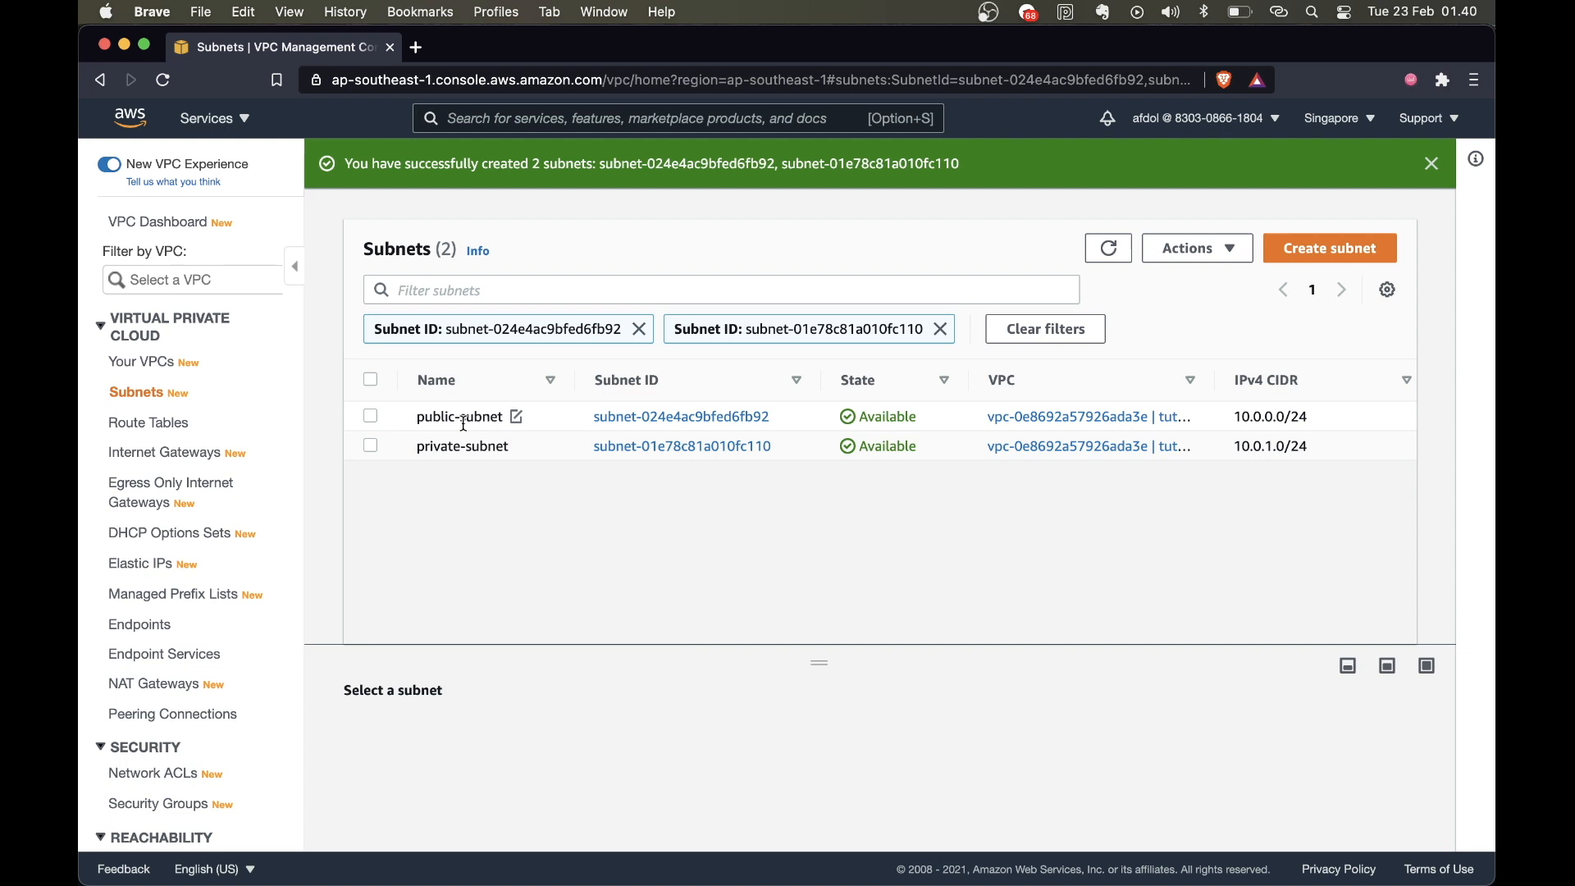
- Open the network ACL list and check which VPC each ACL belongs to
click(176, 775)
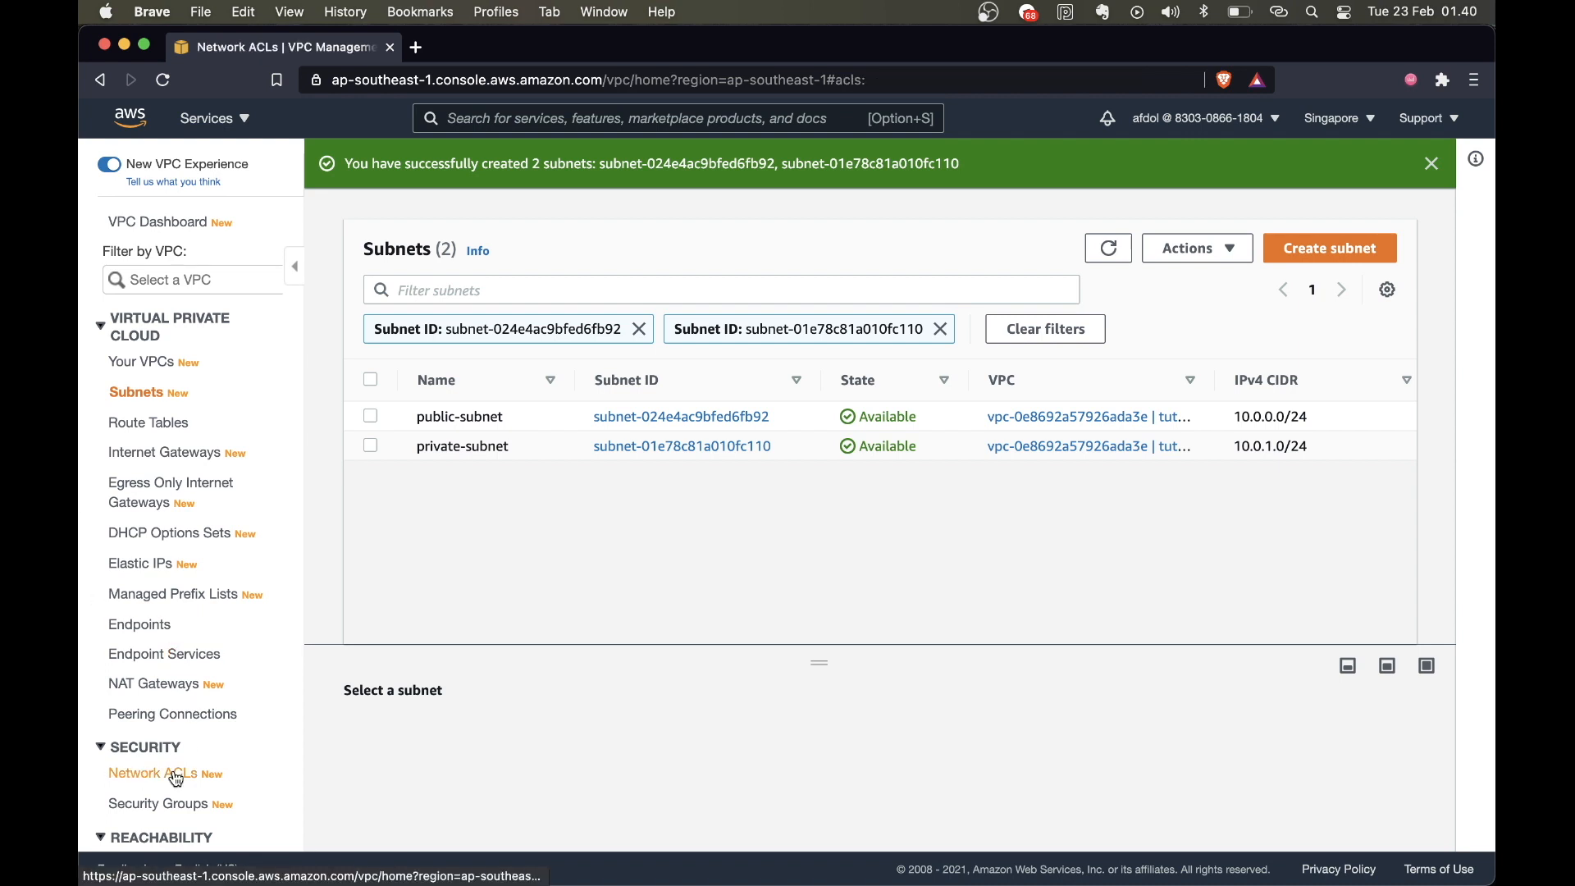
drag(816, 414, 805, 525)
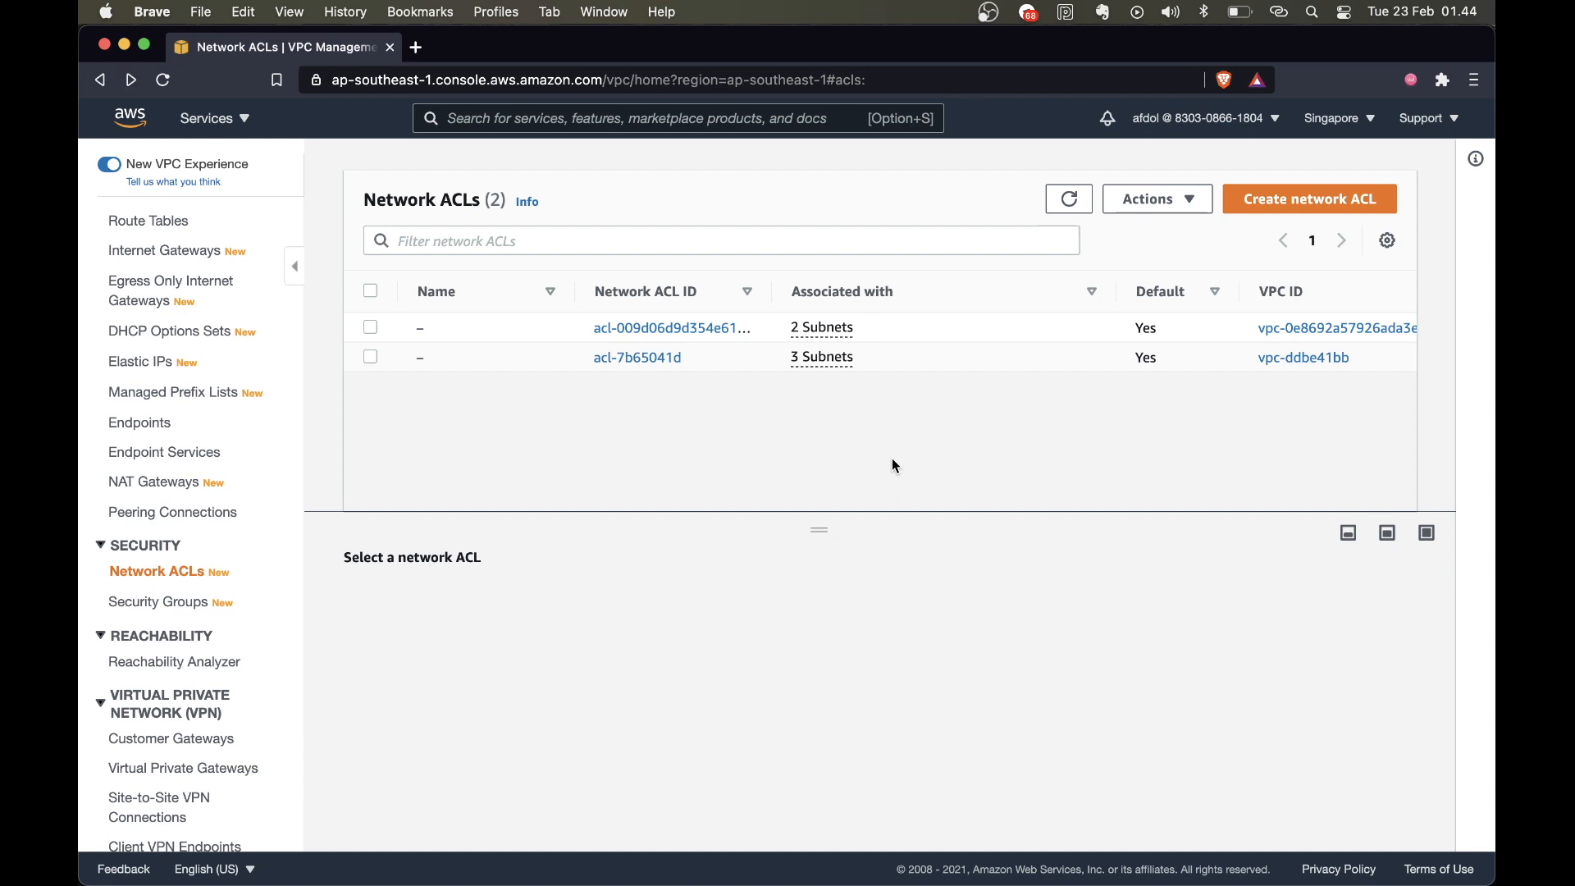
scroll(895, 466, right, 5)
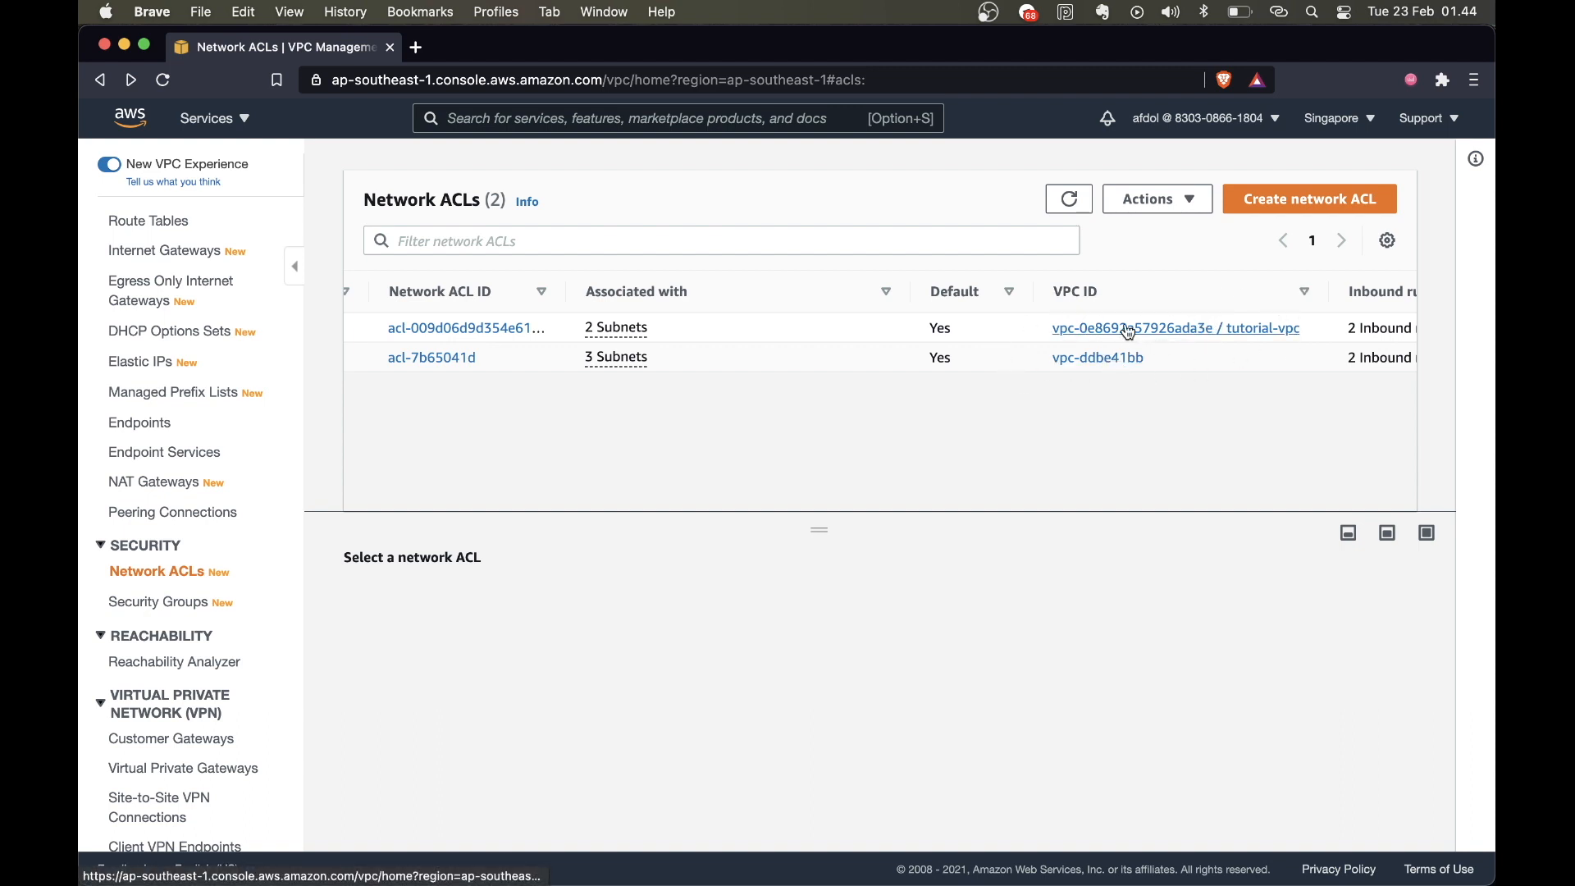
scroll(1129, 331, left, 3)
scroll(1128, 331, right, 10)
scroll(1129, 331, left, 10)
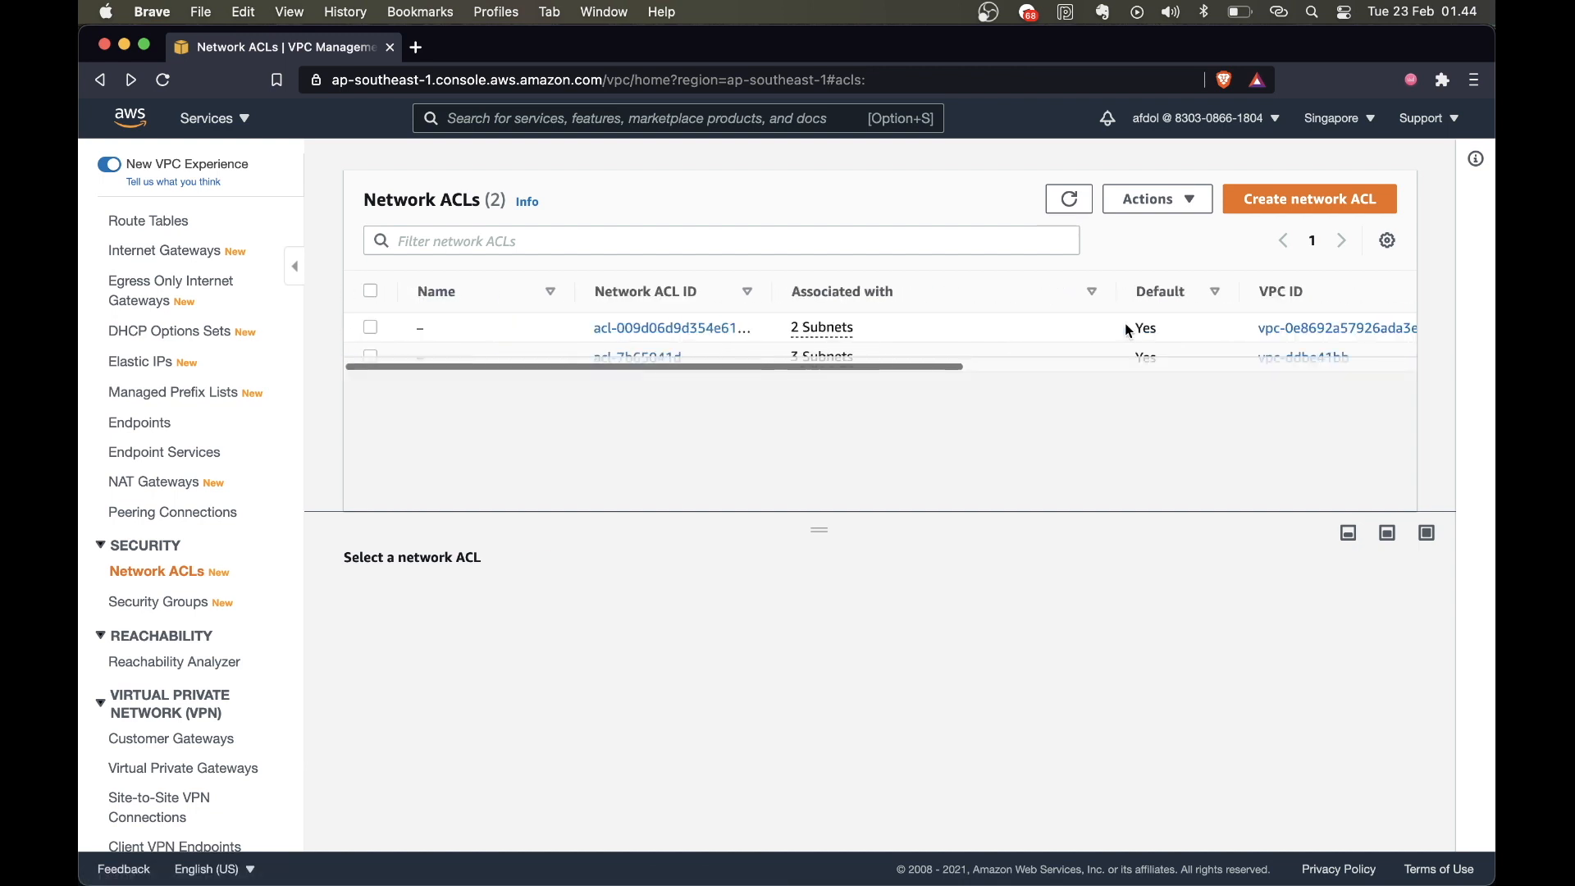
- Select the network ACL of tutorial-vpc and examine its inbound and outbound rules
click(370, 328)
drag(816, 529, 886, 306)
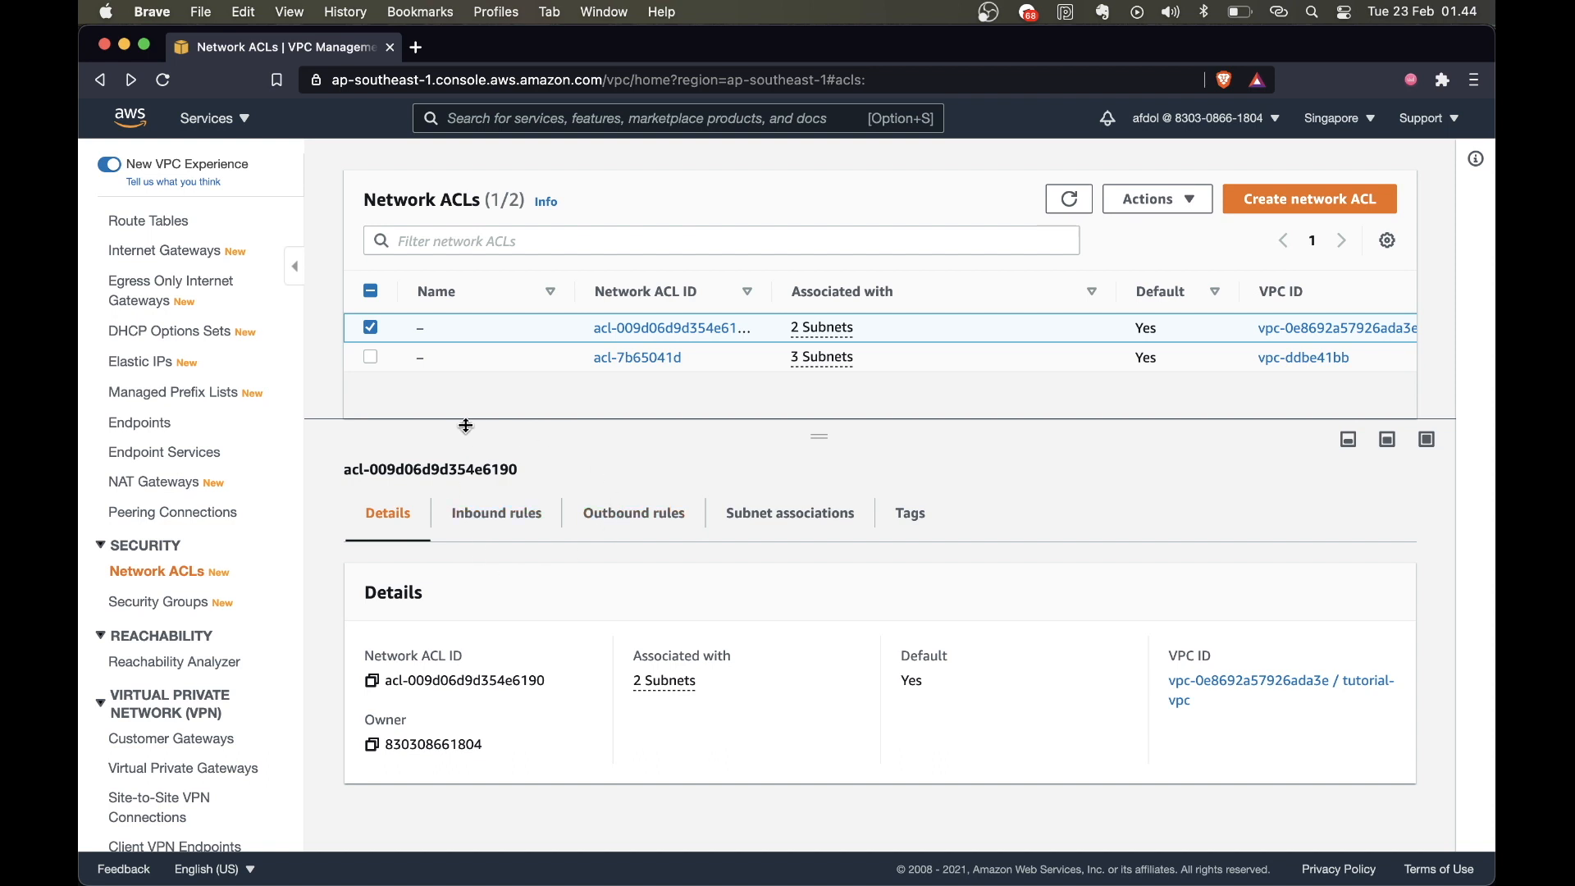
click(519, 523)
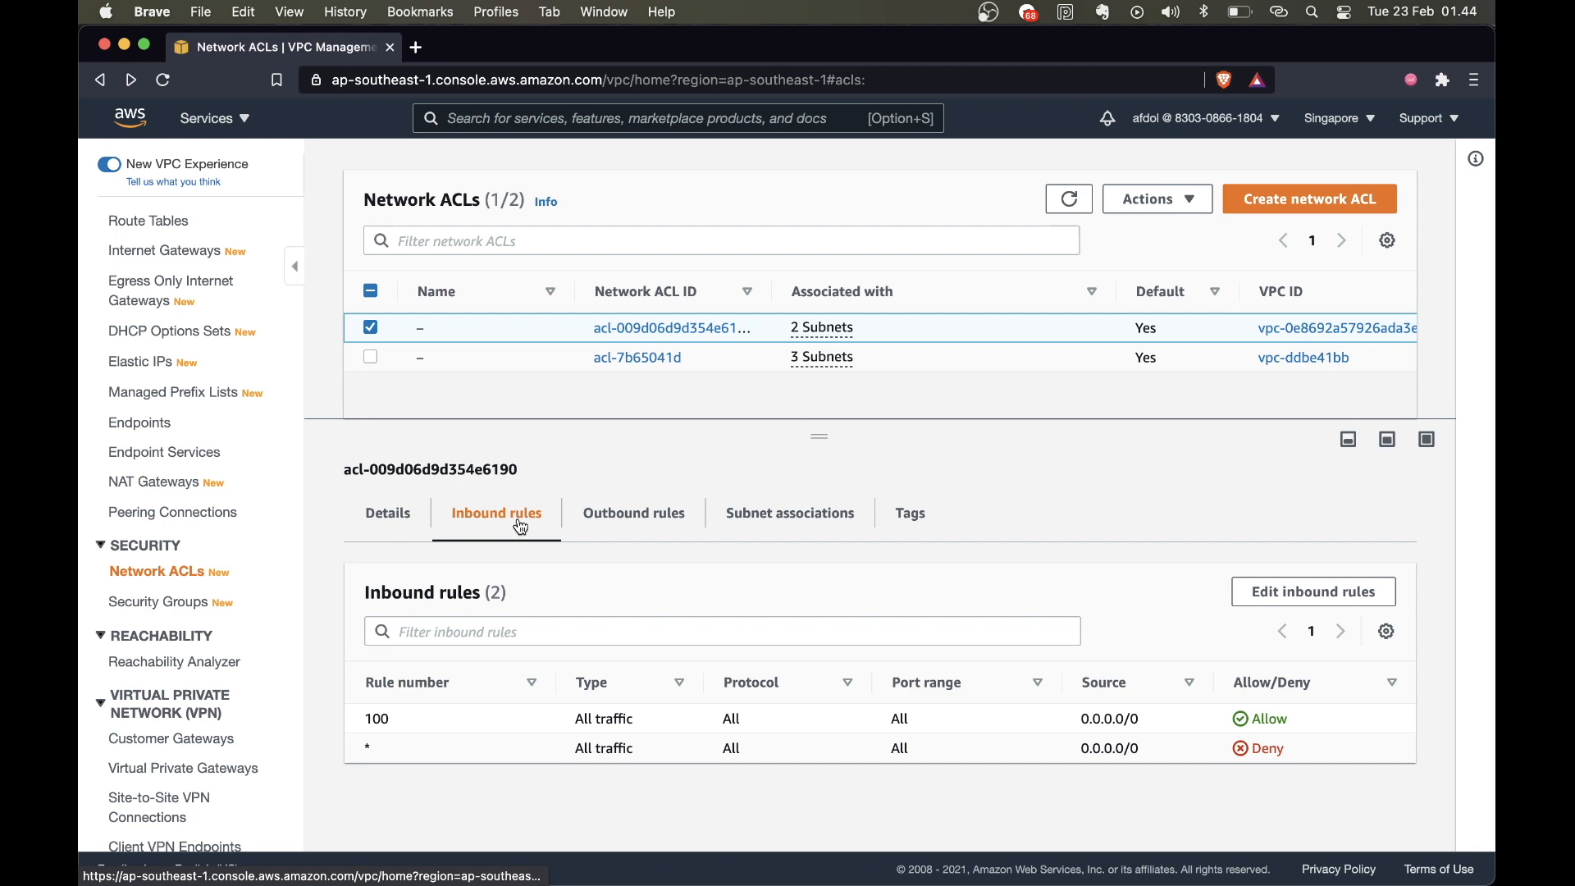
click(596, 533)
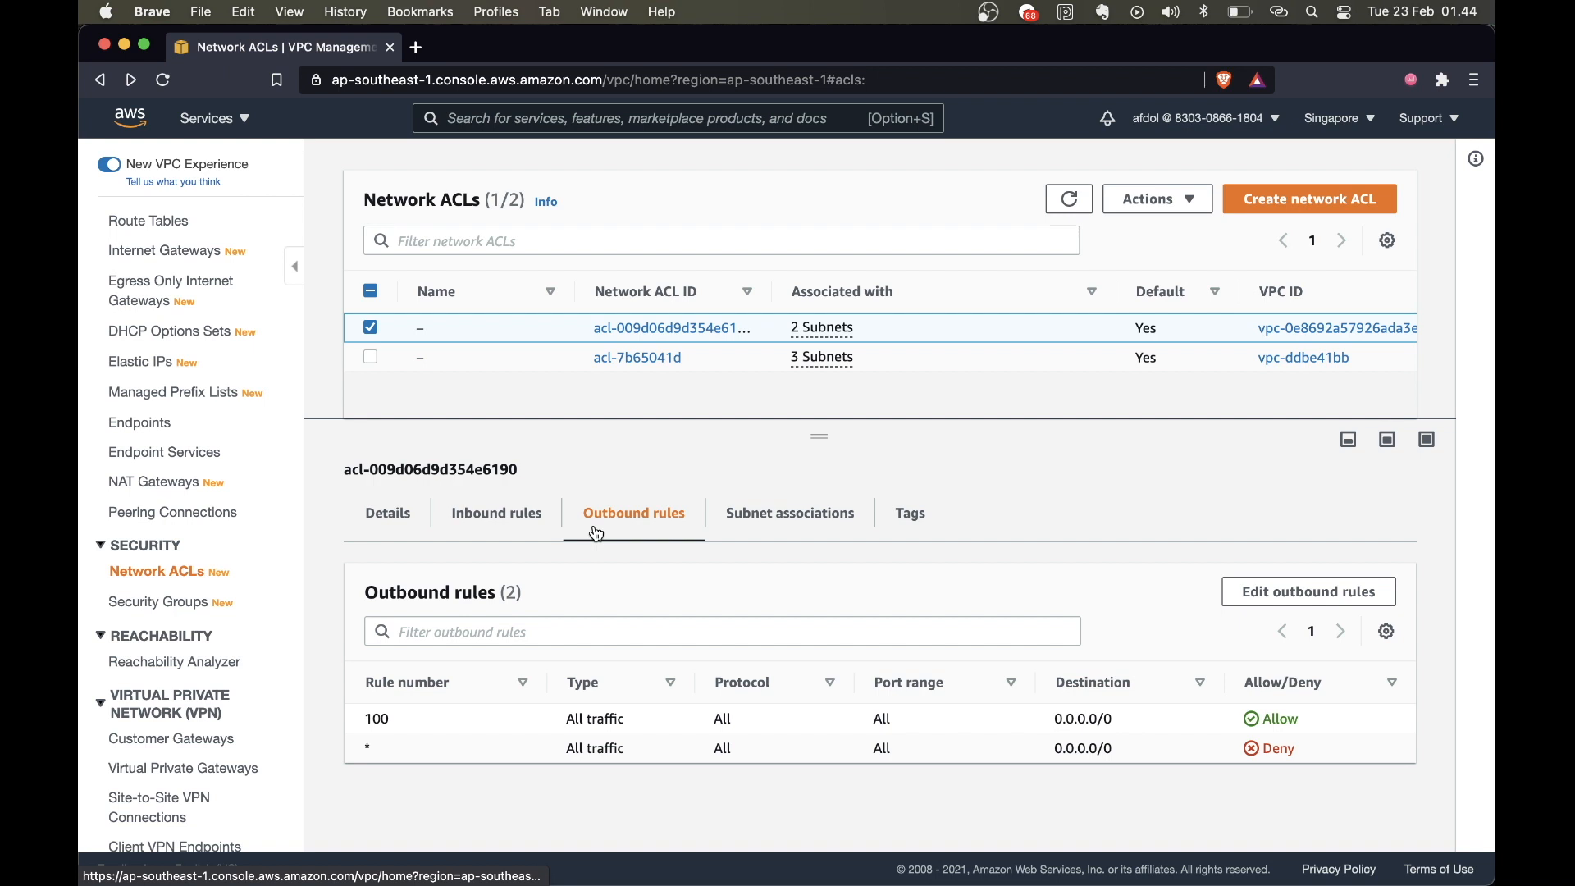
key(Left)
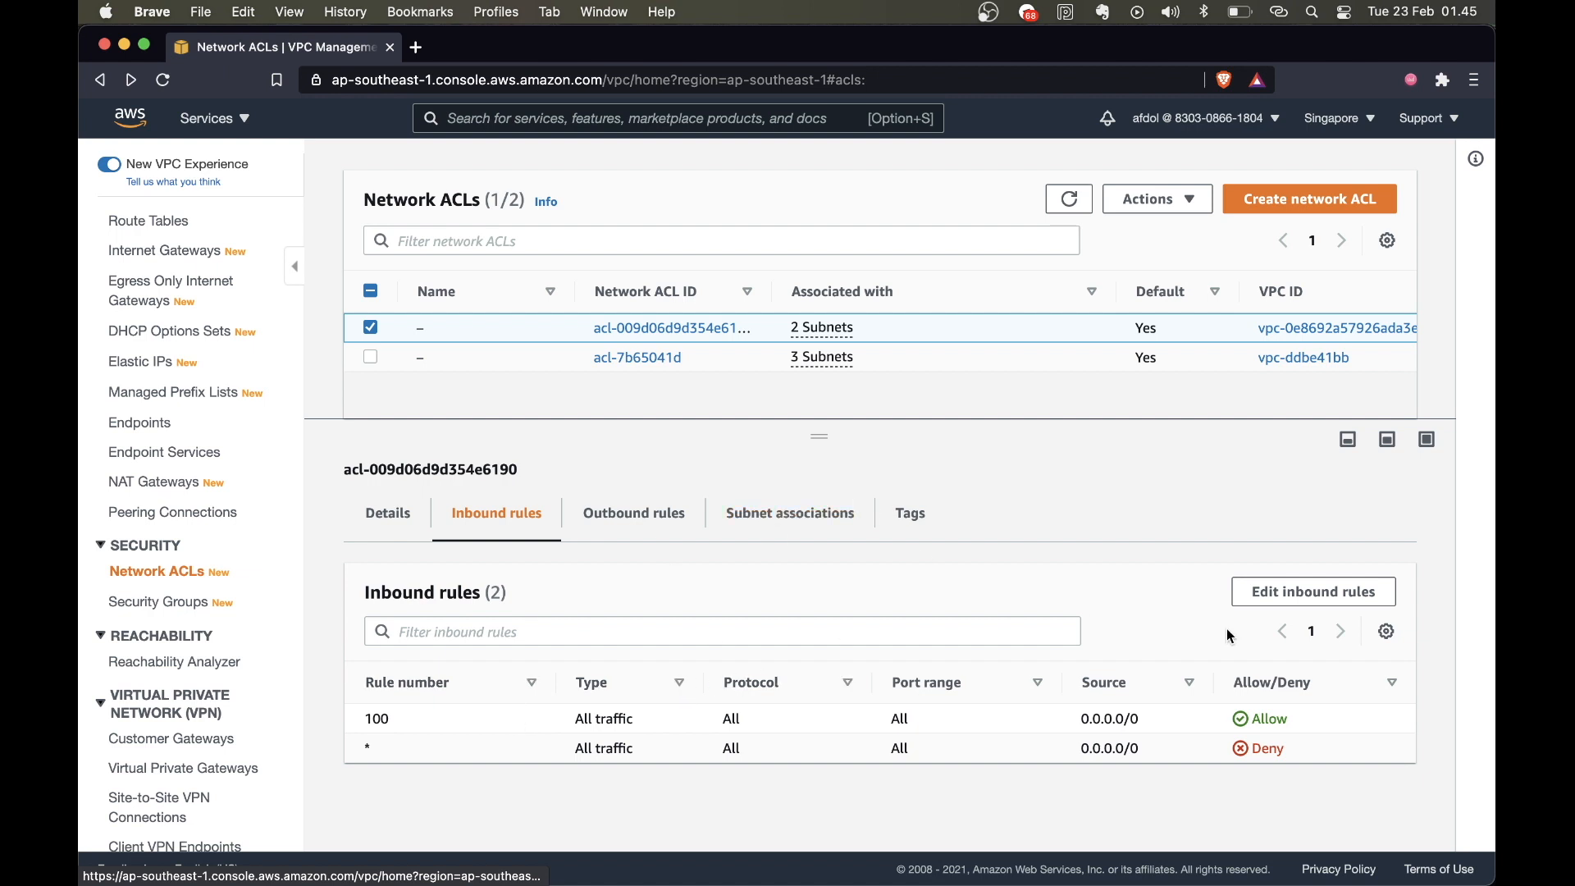
- Edit the ACL's inbound rules and change the type of rule 100 to SSH (22)
click(1238, 598)
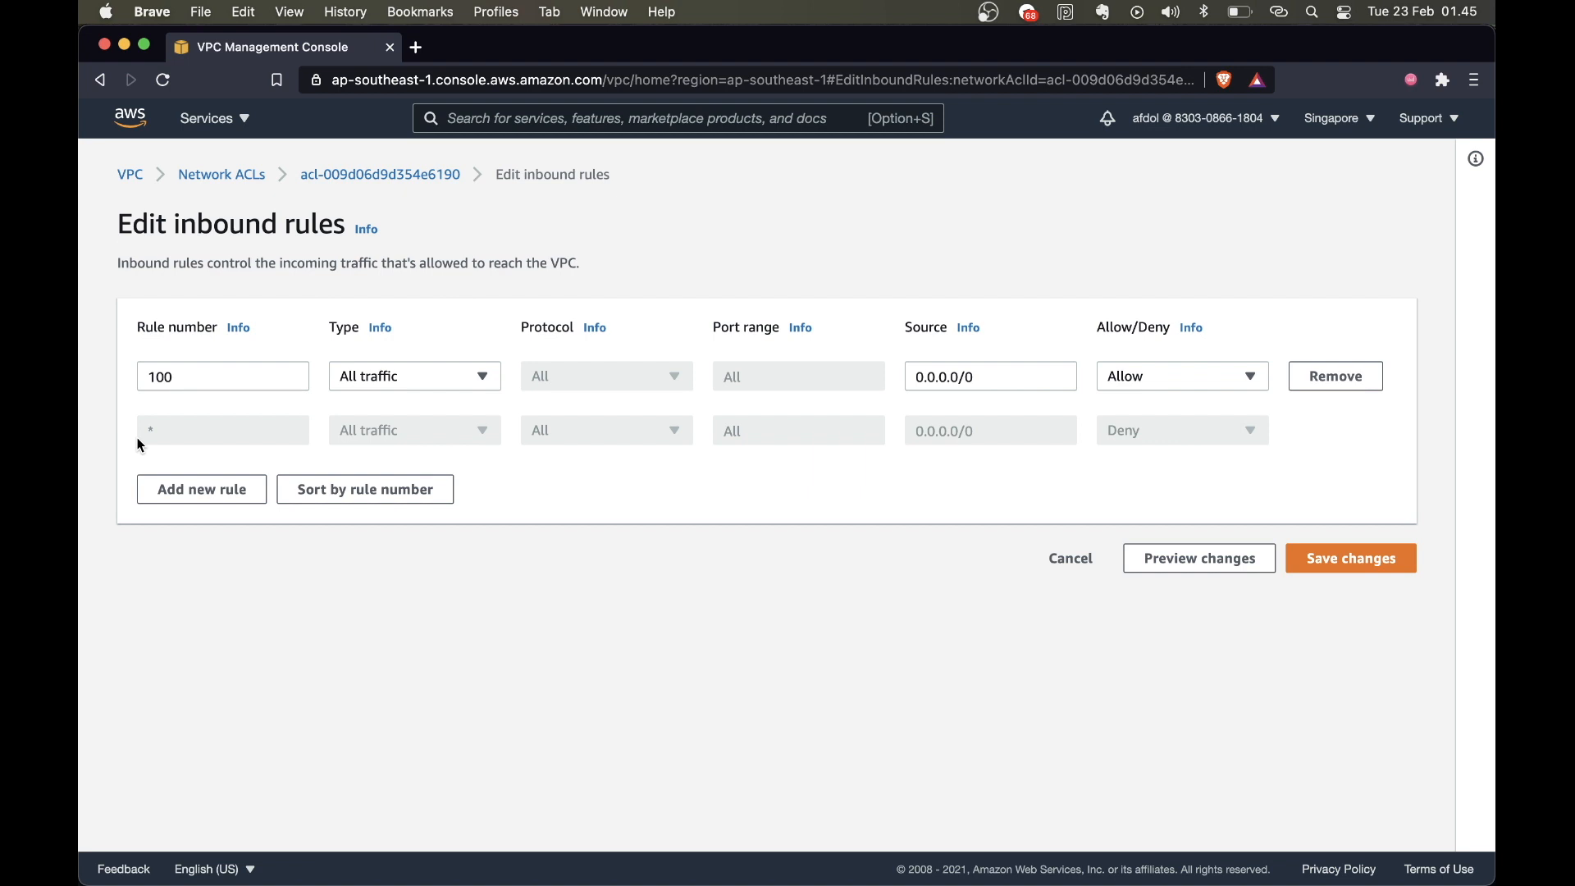
click(209, 369)
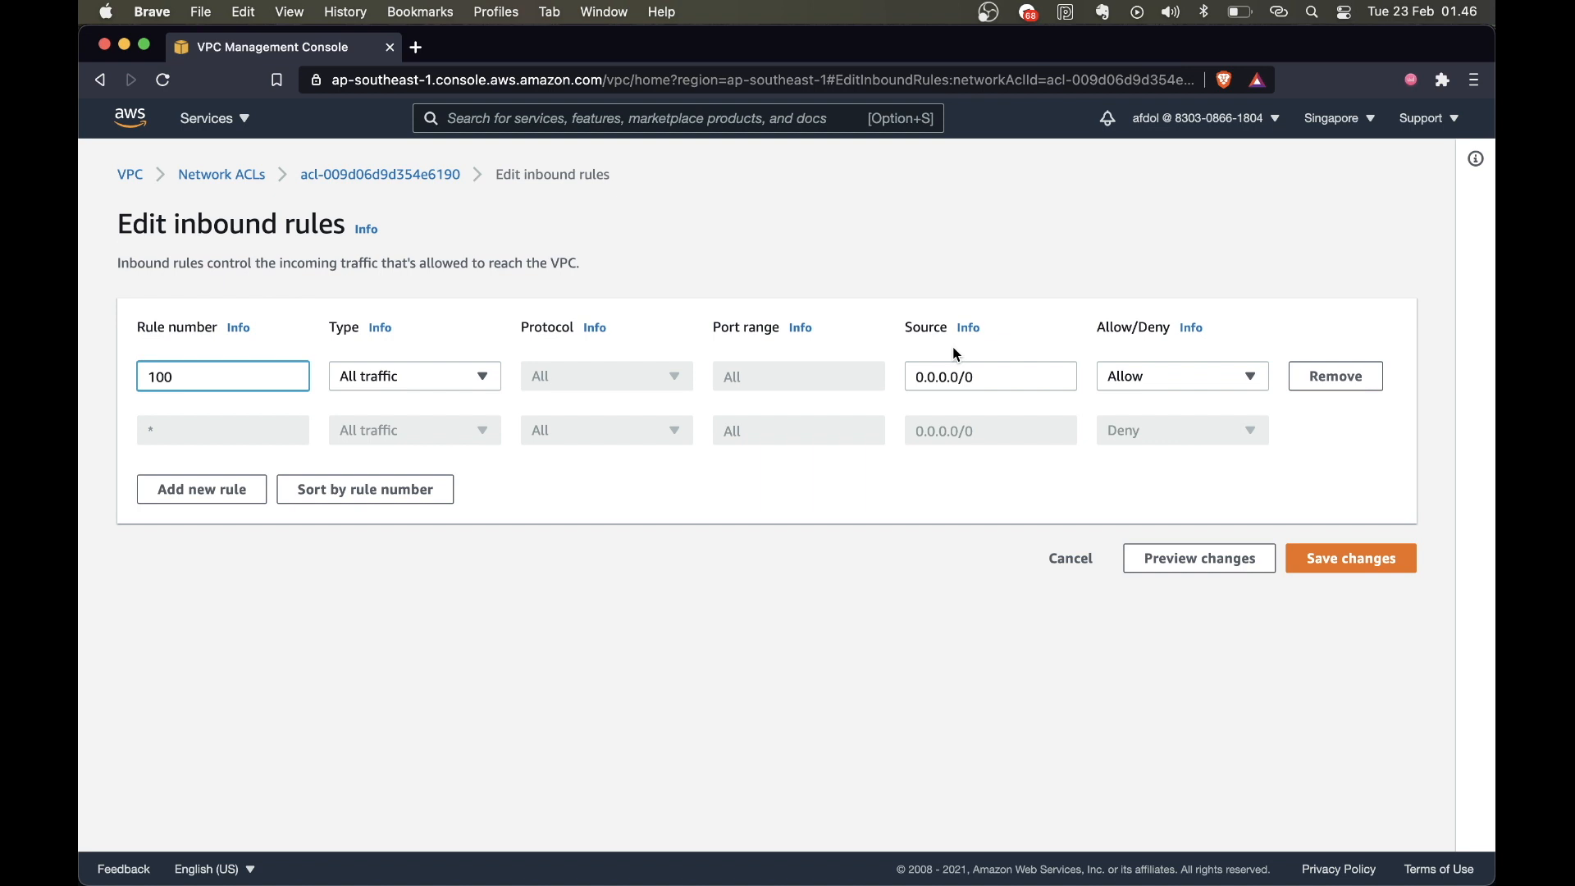
click(420, 374)
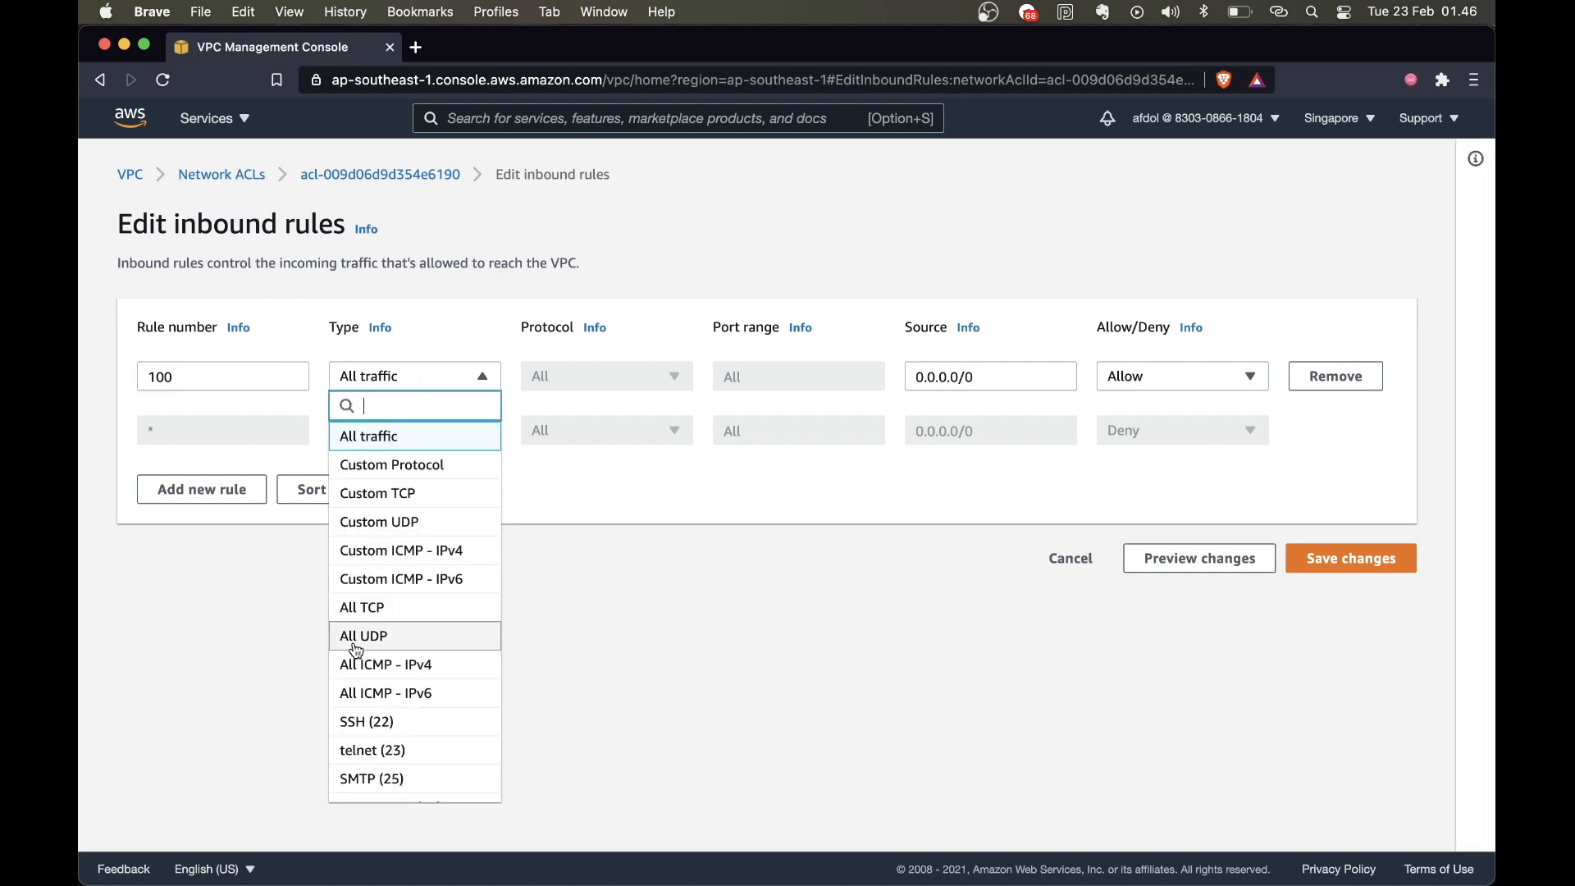
click(367, 722)
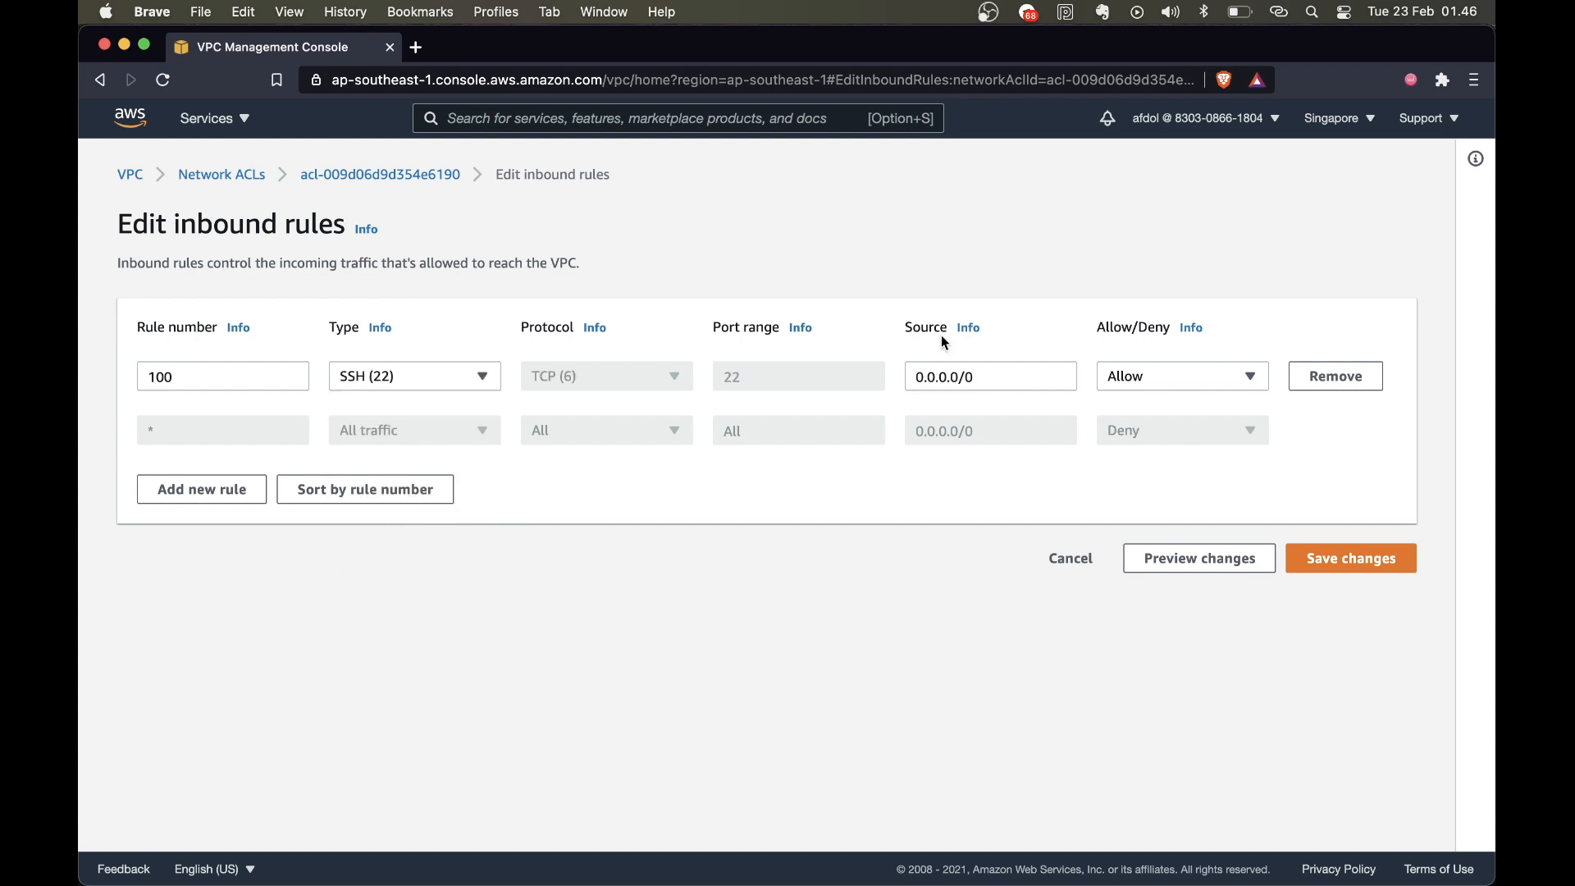
triple_click(1021, 373)
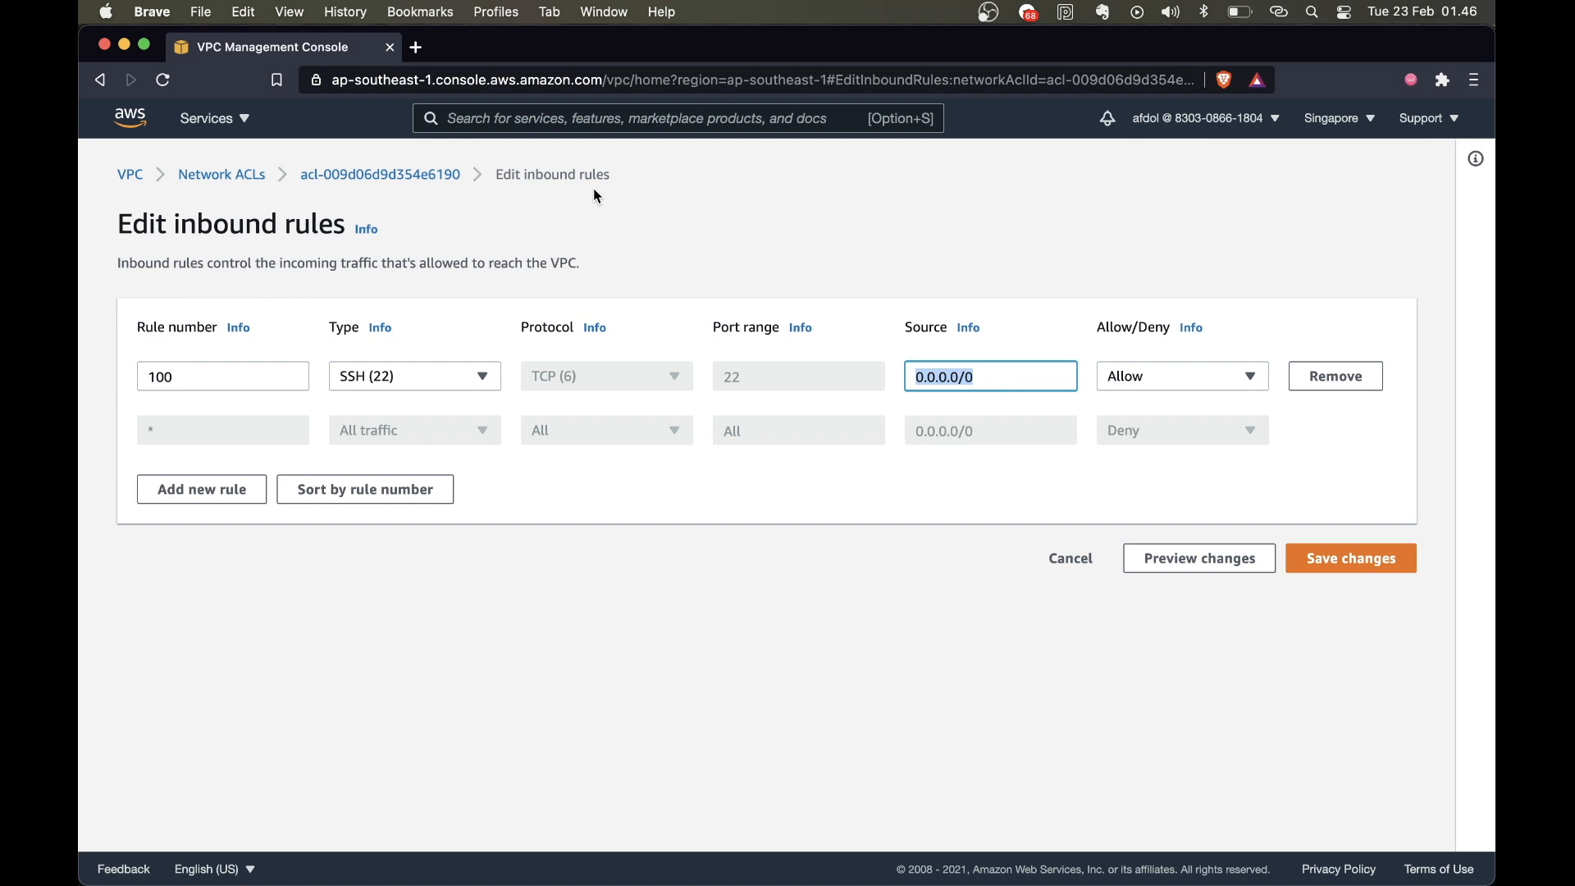
- Try out a second inbound rule numbered 90 for SSH (22) with its own allow/deny setting, and remove that rule again
click(187, 501)
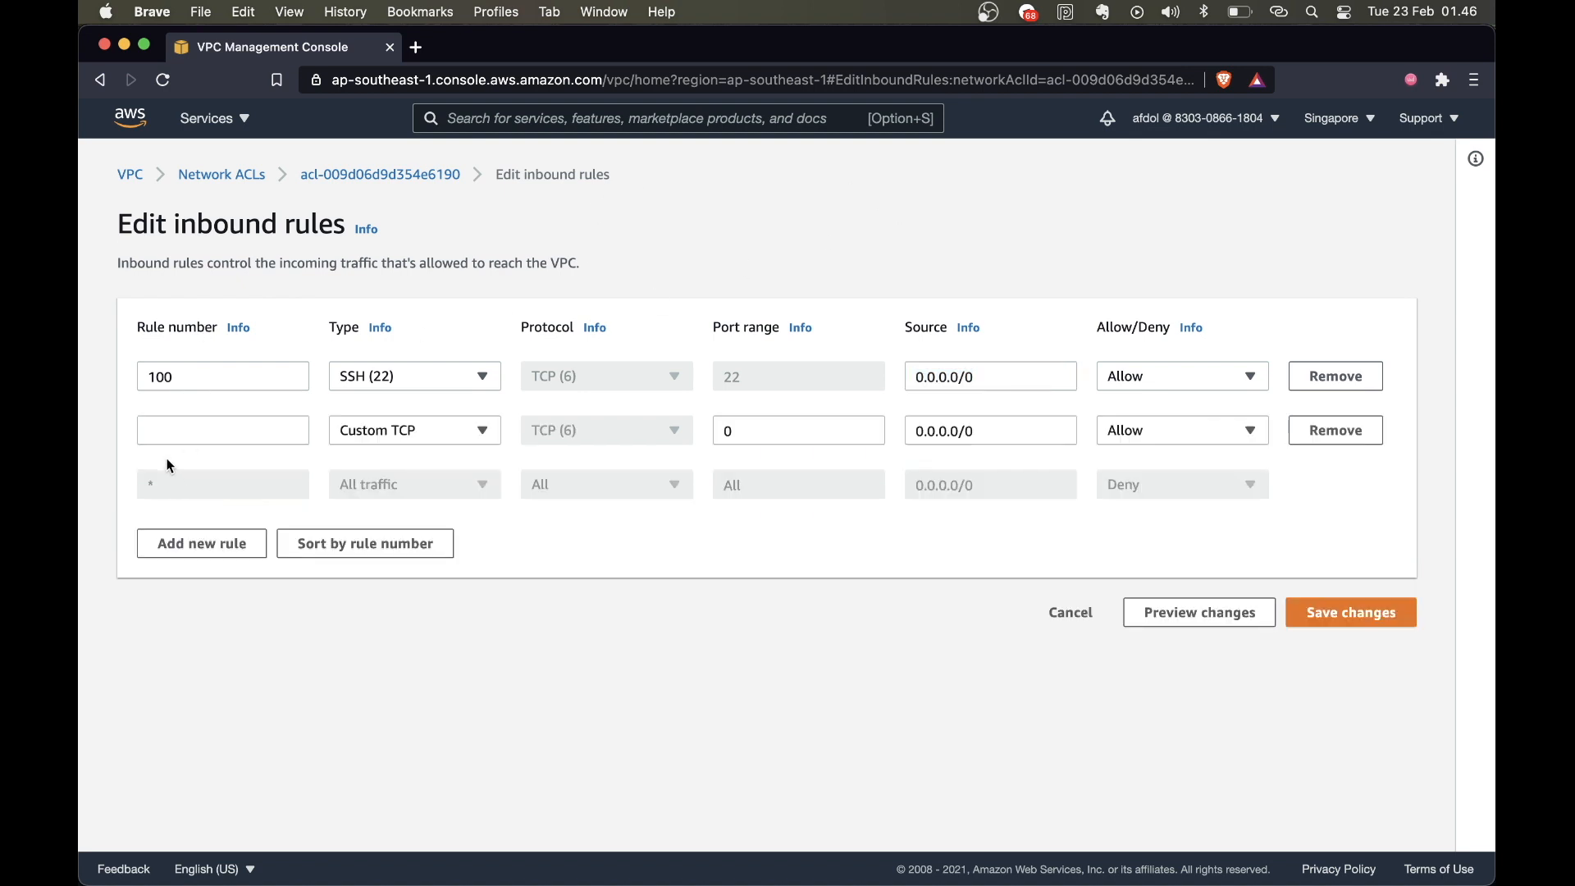
click(164, 435)
text(90)
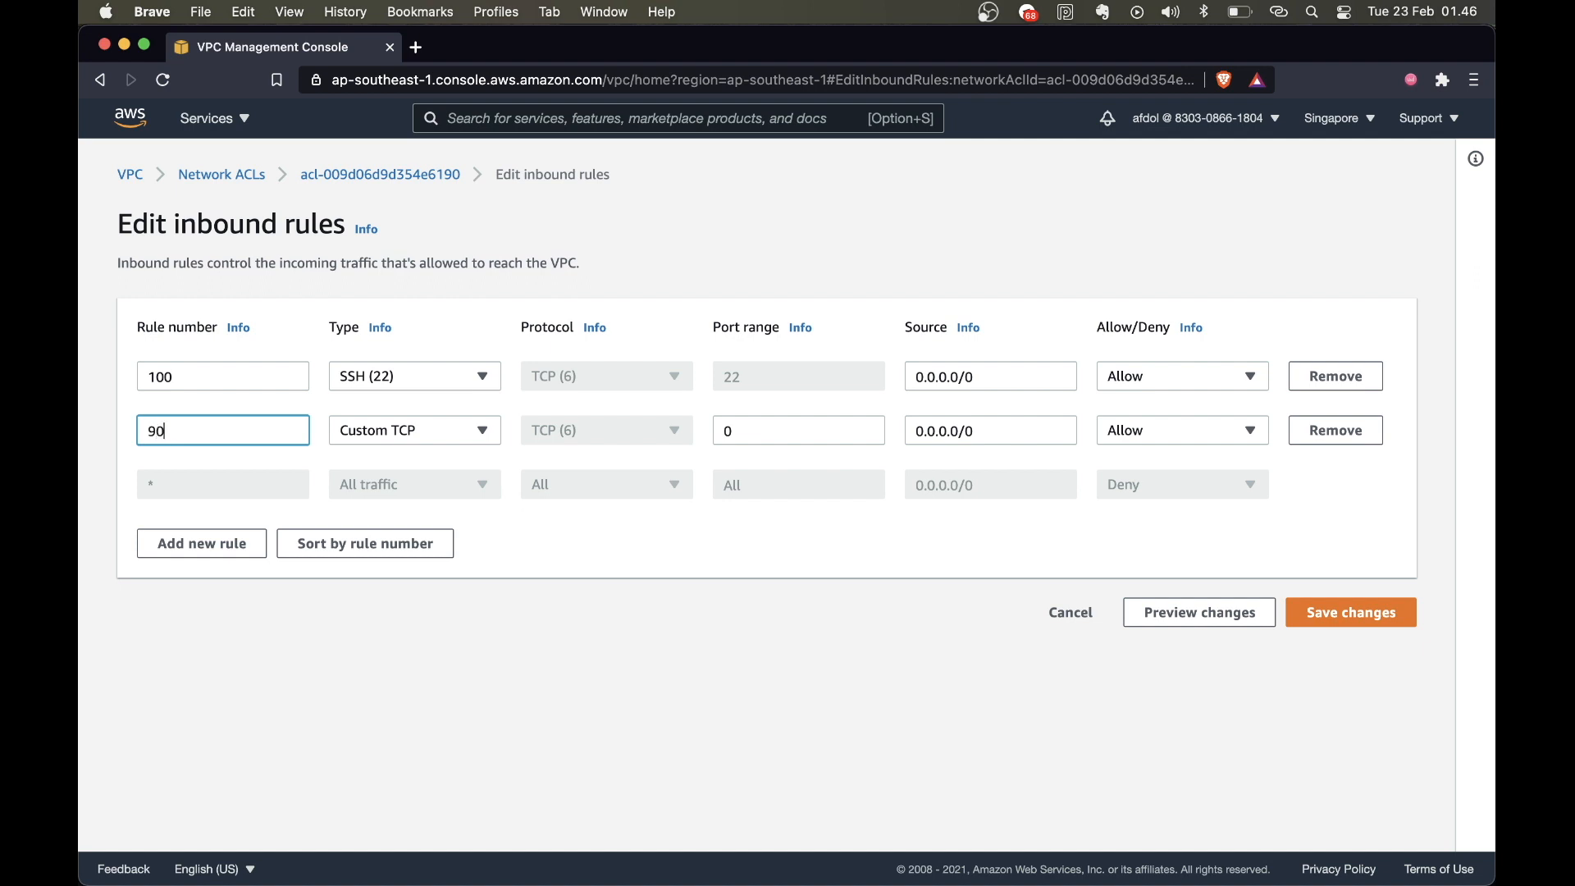
click(397, 434)
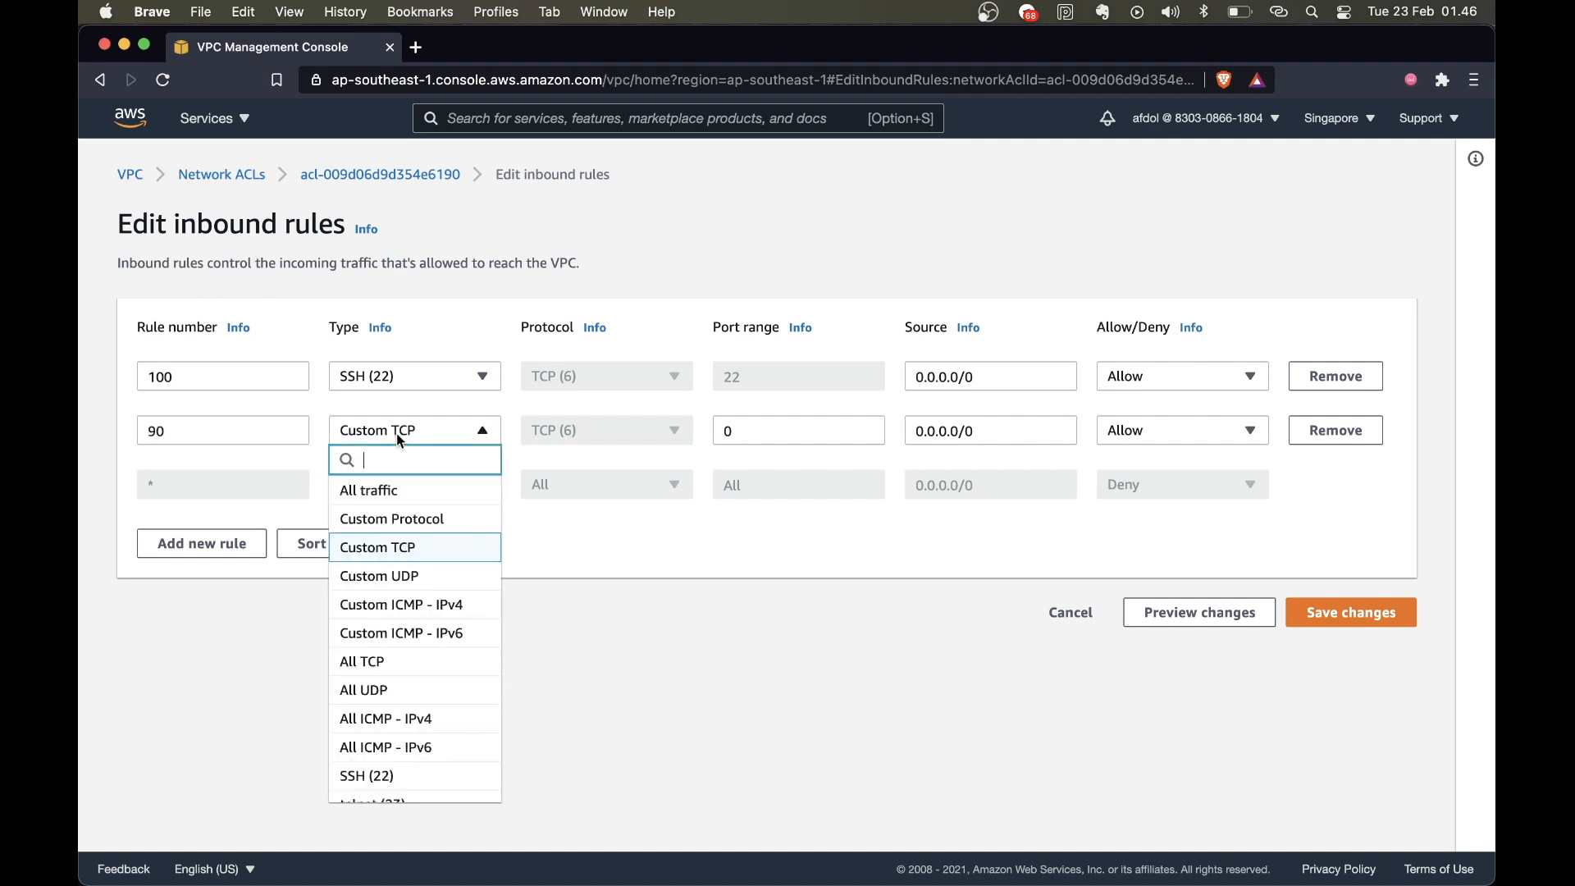
click(406, 775)
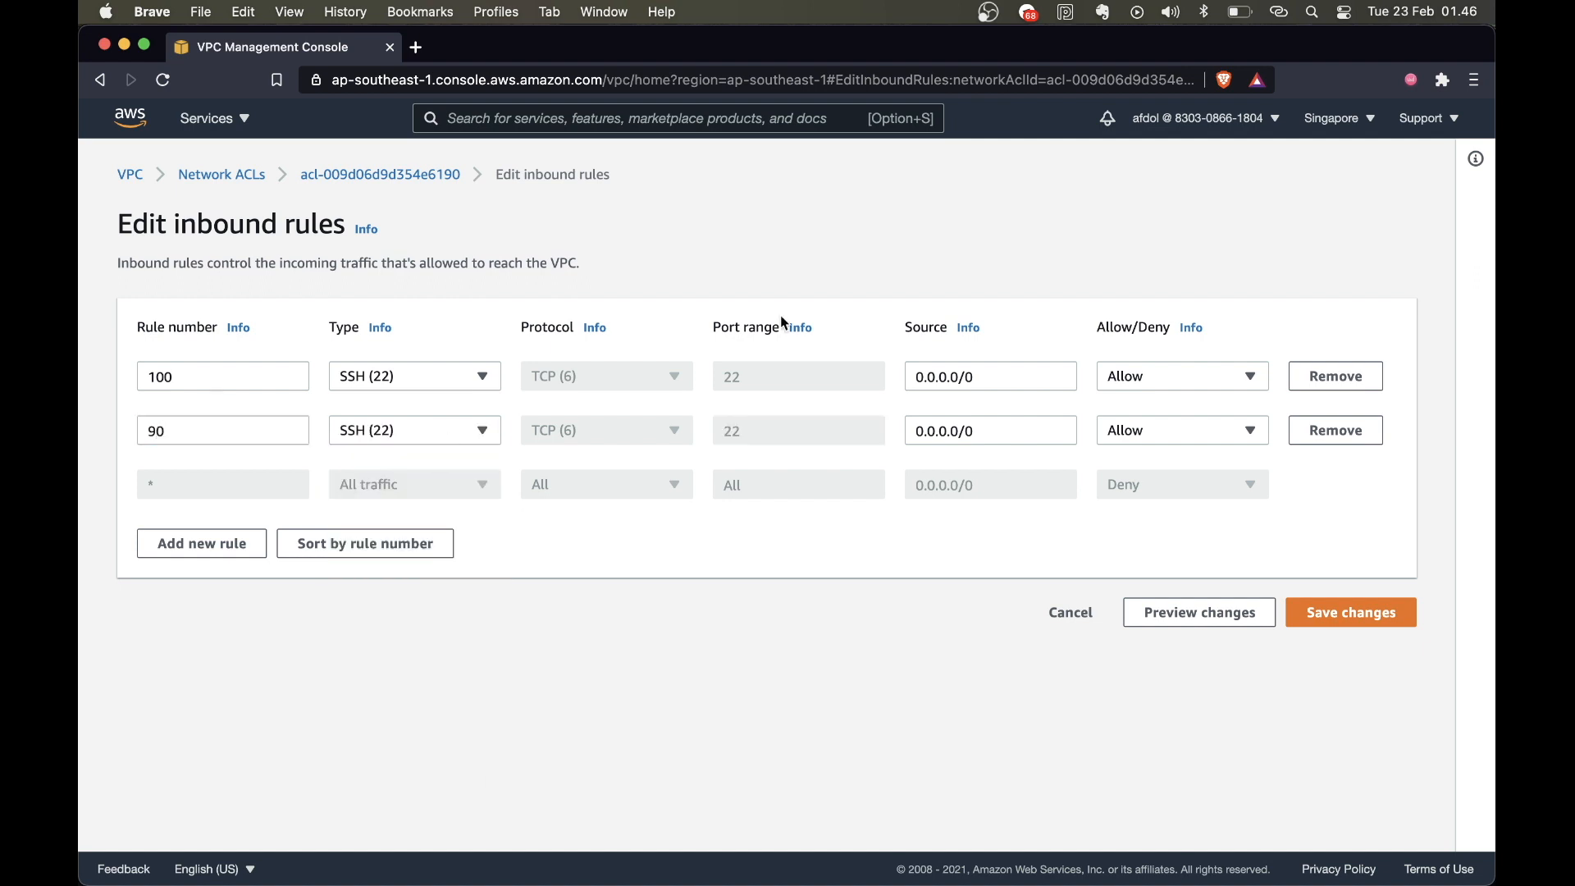
click(1158, 433)
click(1159, 490)
click(1346, 439)
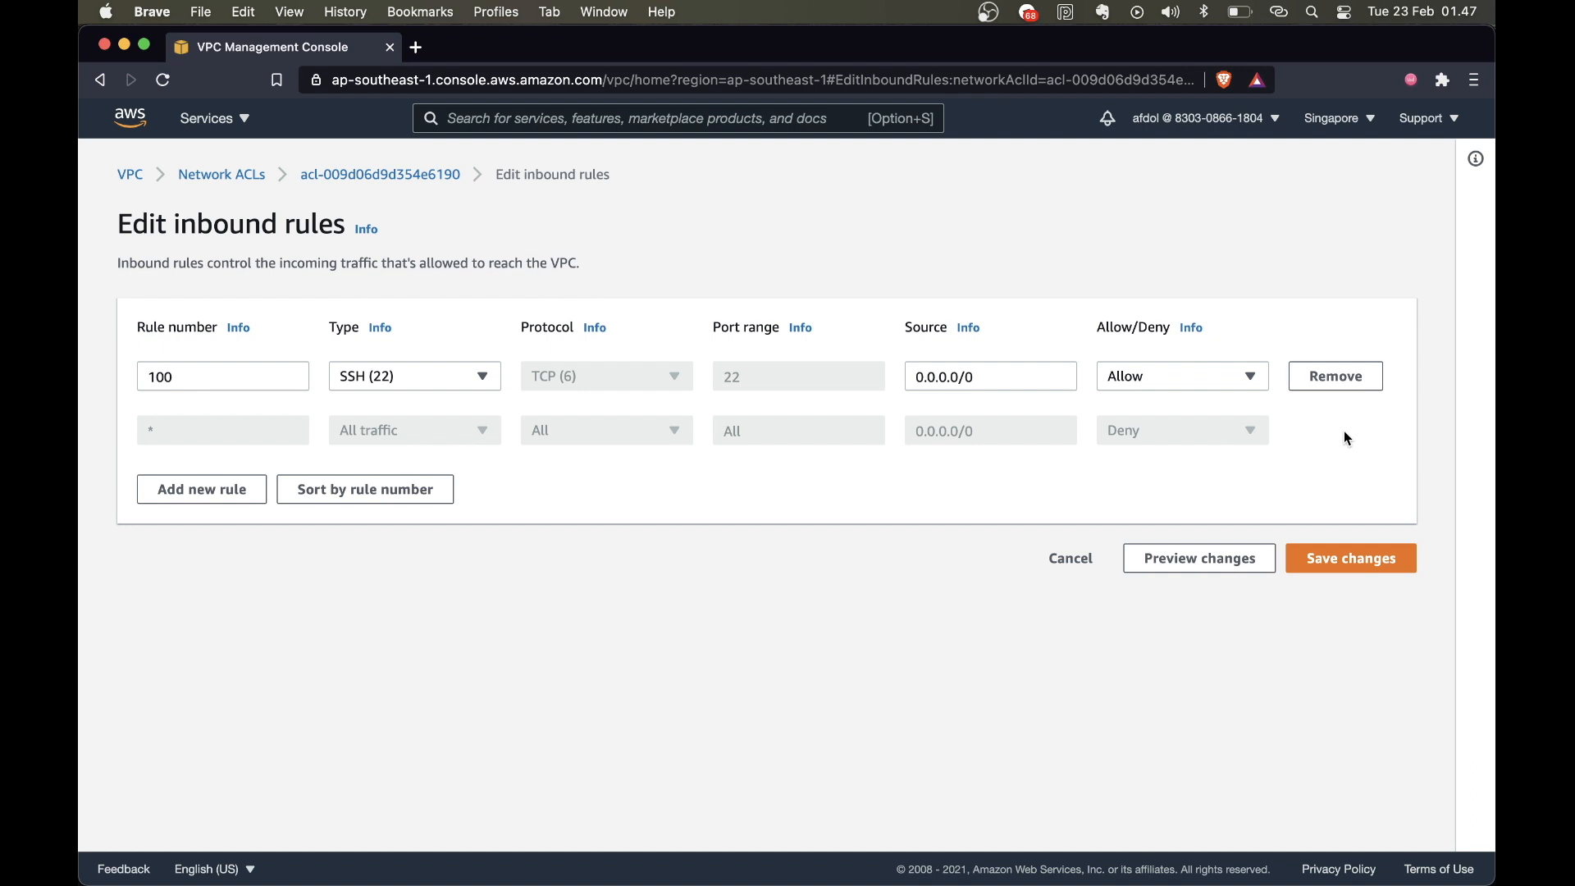
- Save the inbound rule changes and view the ACL's outbound rules
click(1359, 565)
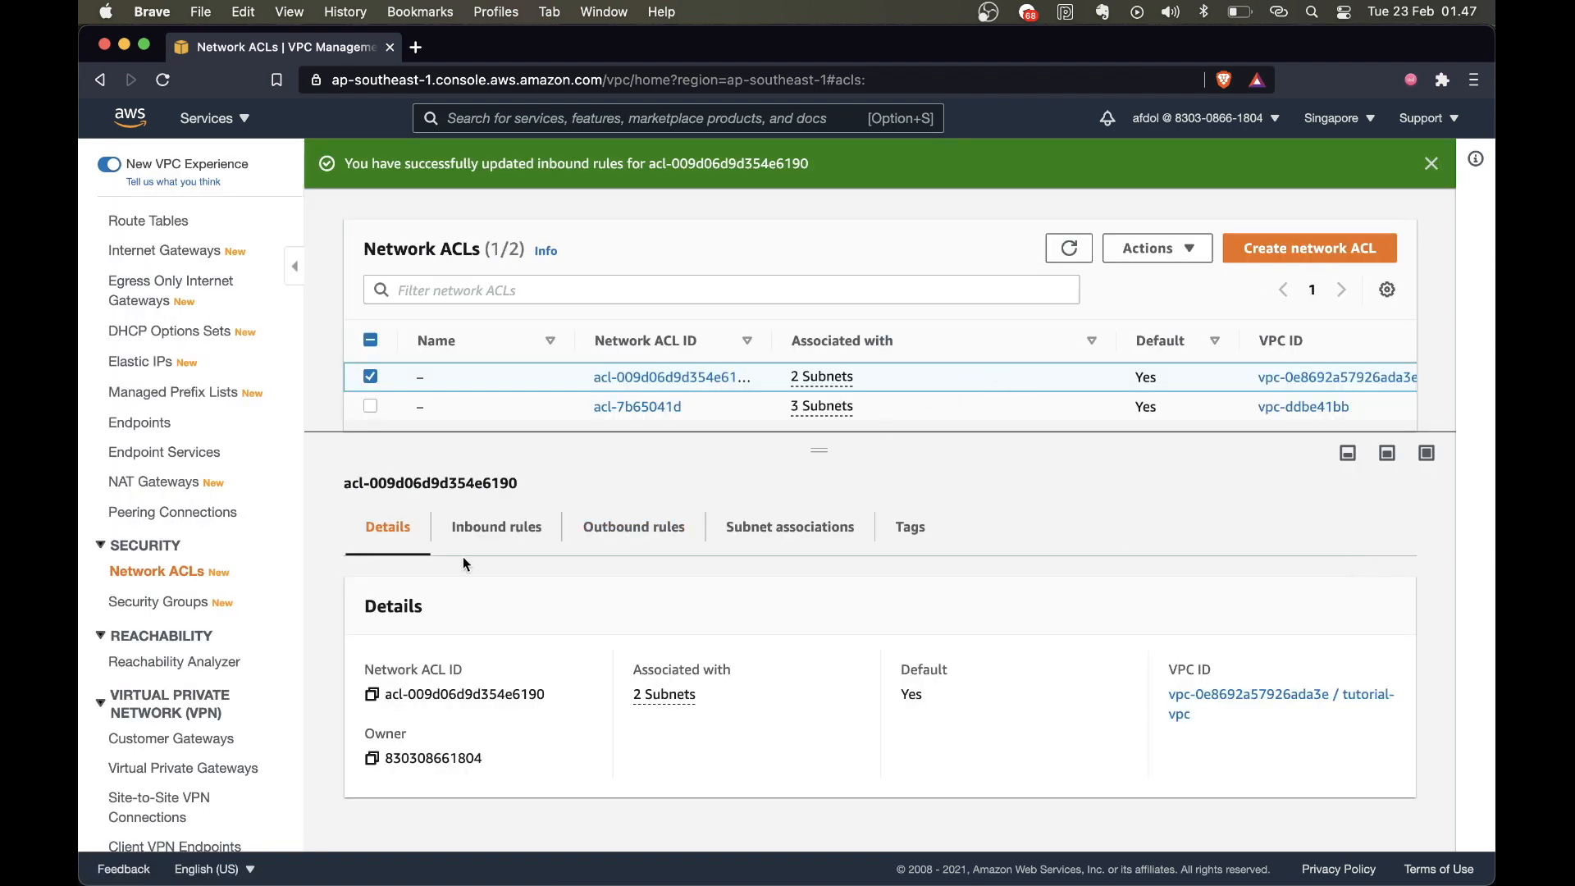
click(603, 526)
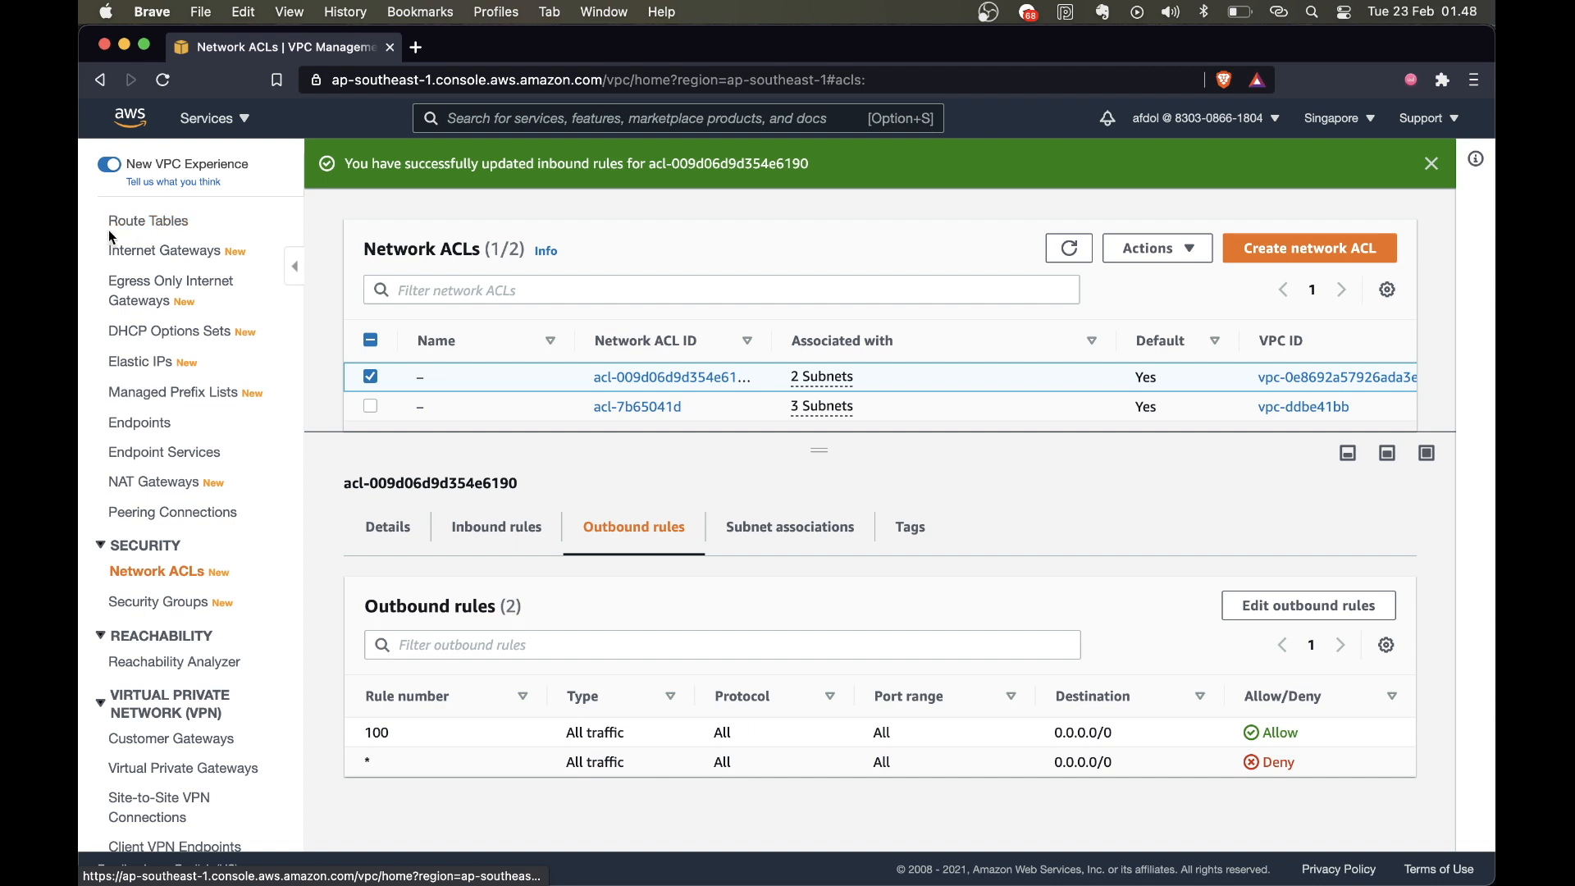
- Open the routes of tutorial-vpc's route table for editing
click(150, 226)
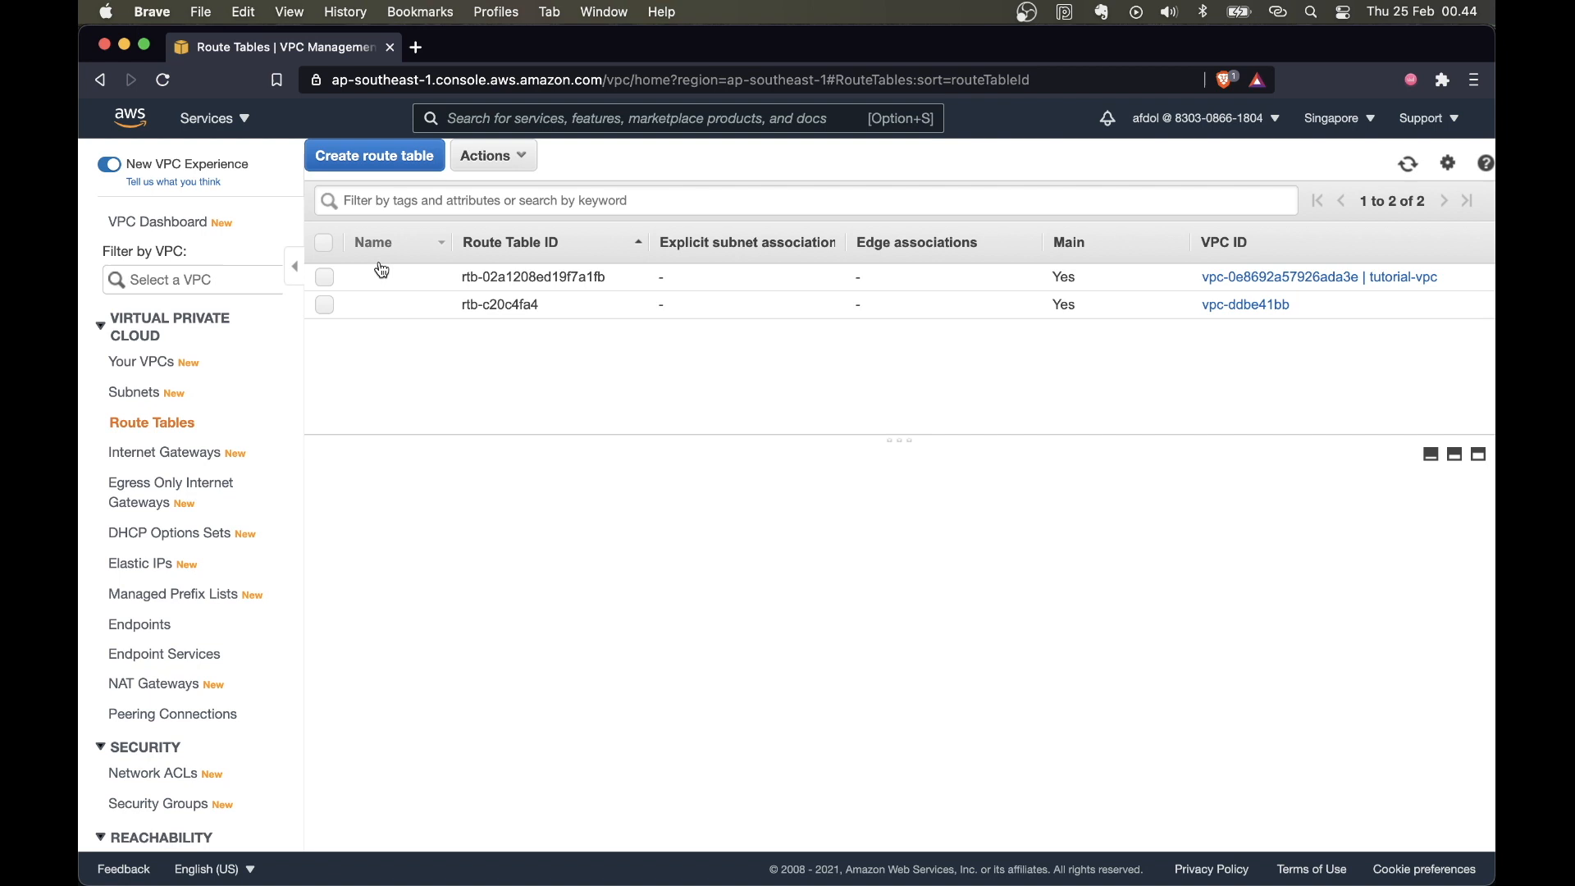
click(325, 277)
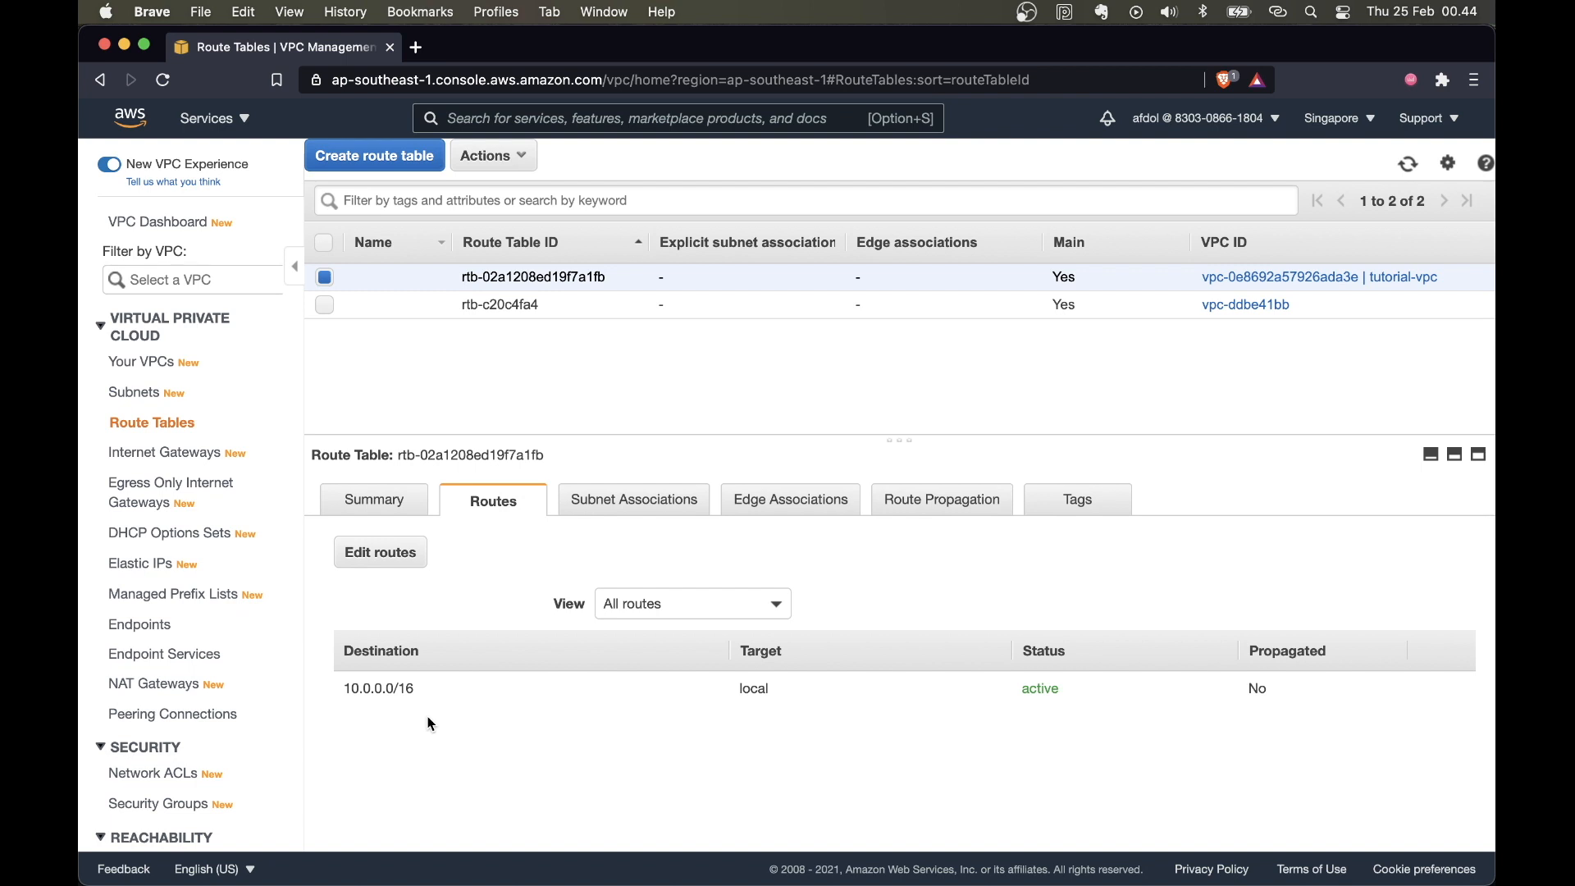
click(385, 561)
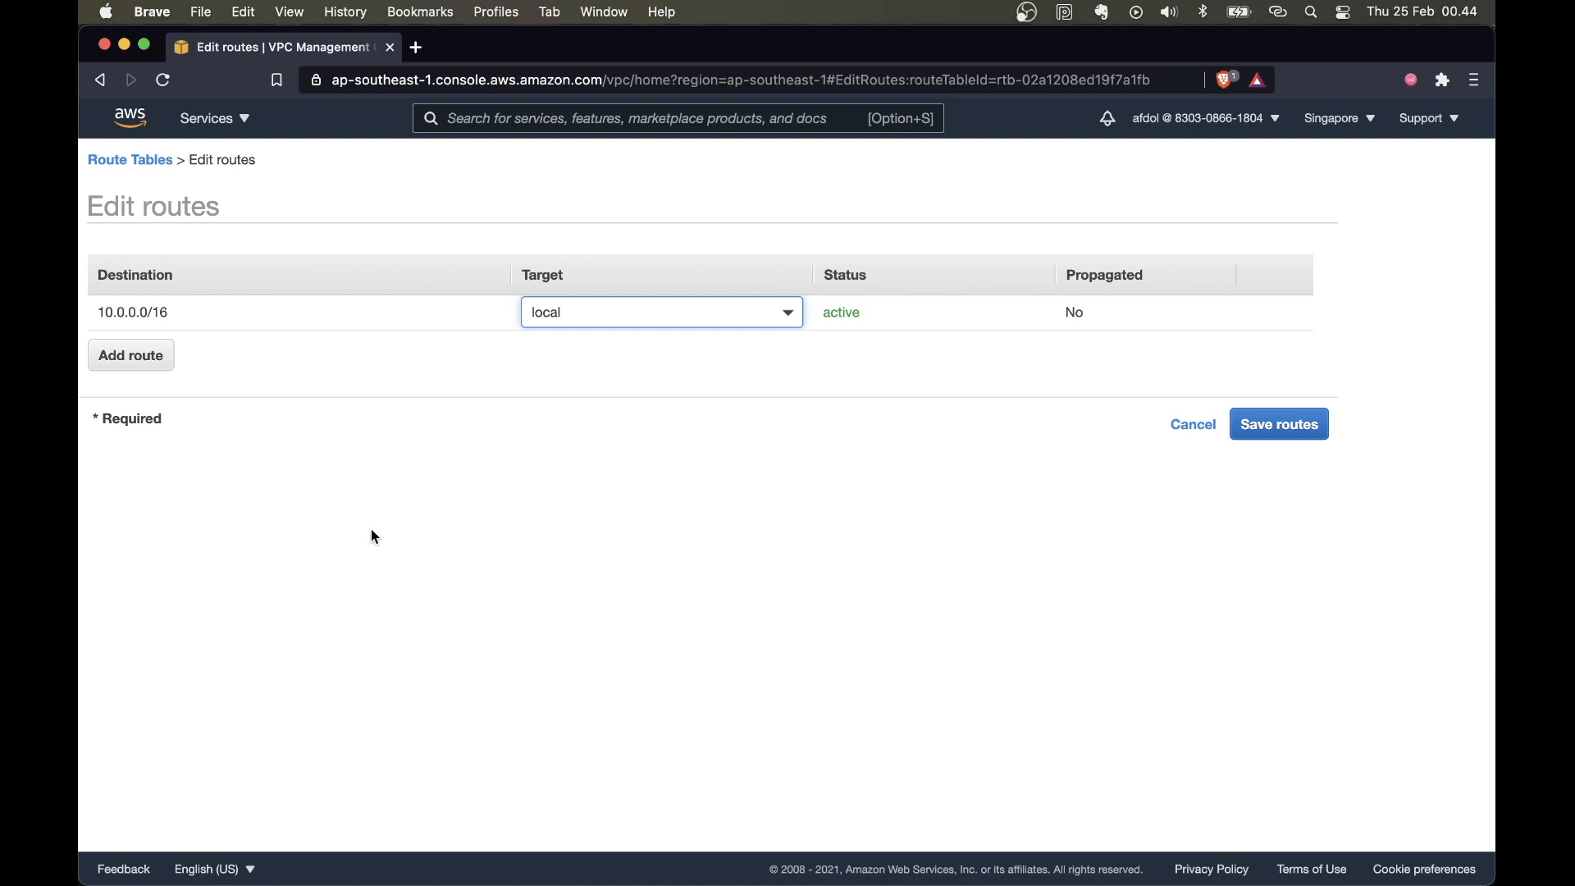
- Add a route with destination 0.0.0.0/0 that targets the internet gateway tutorial-internet-gateway
click(148, 361)
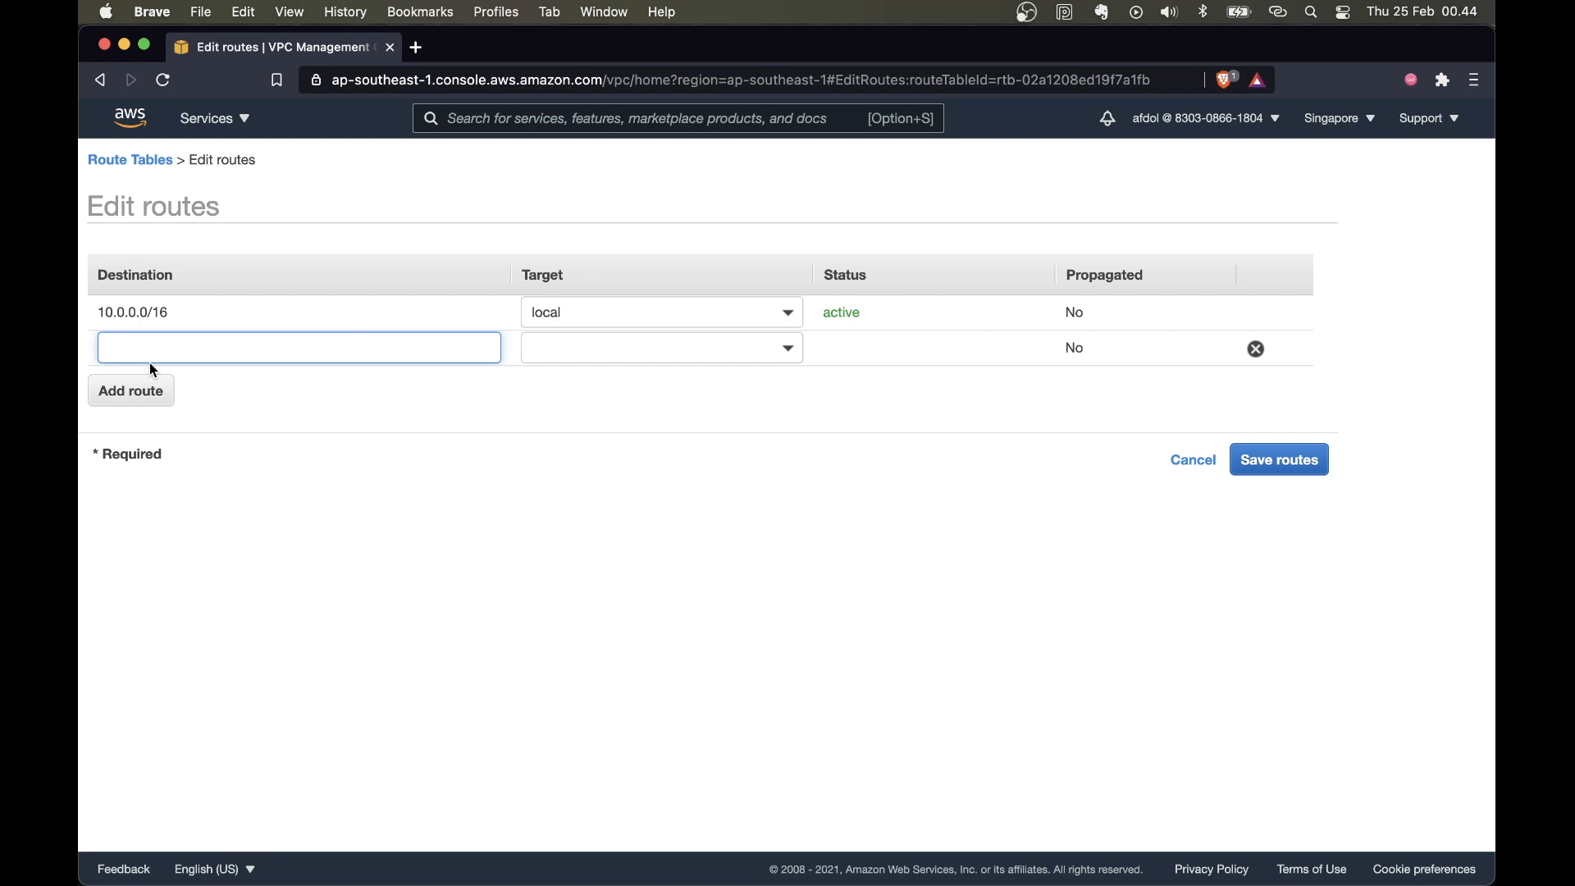
text(0)
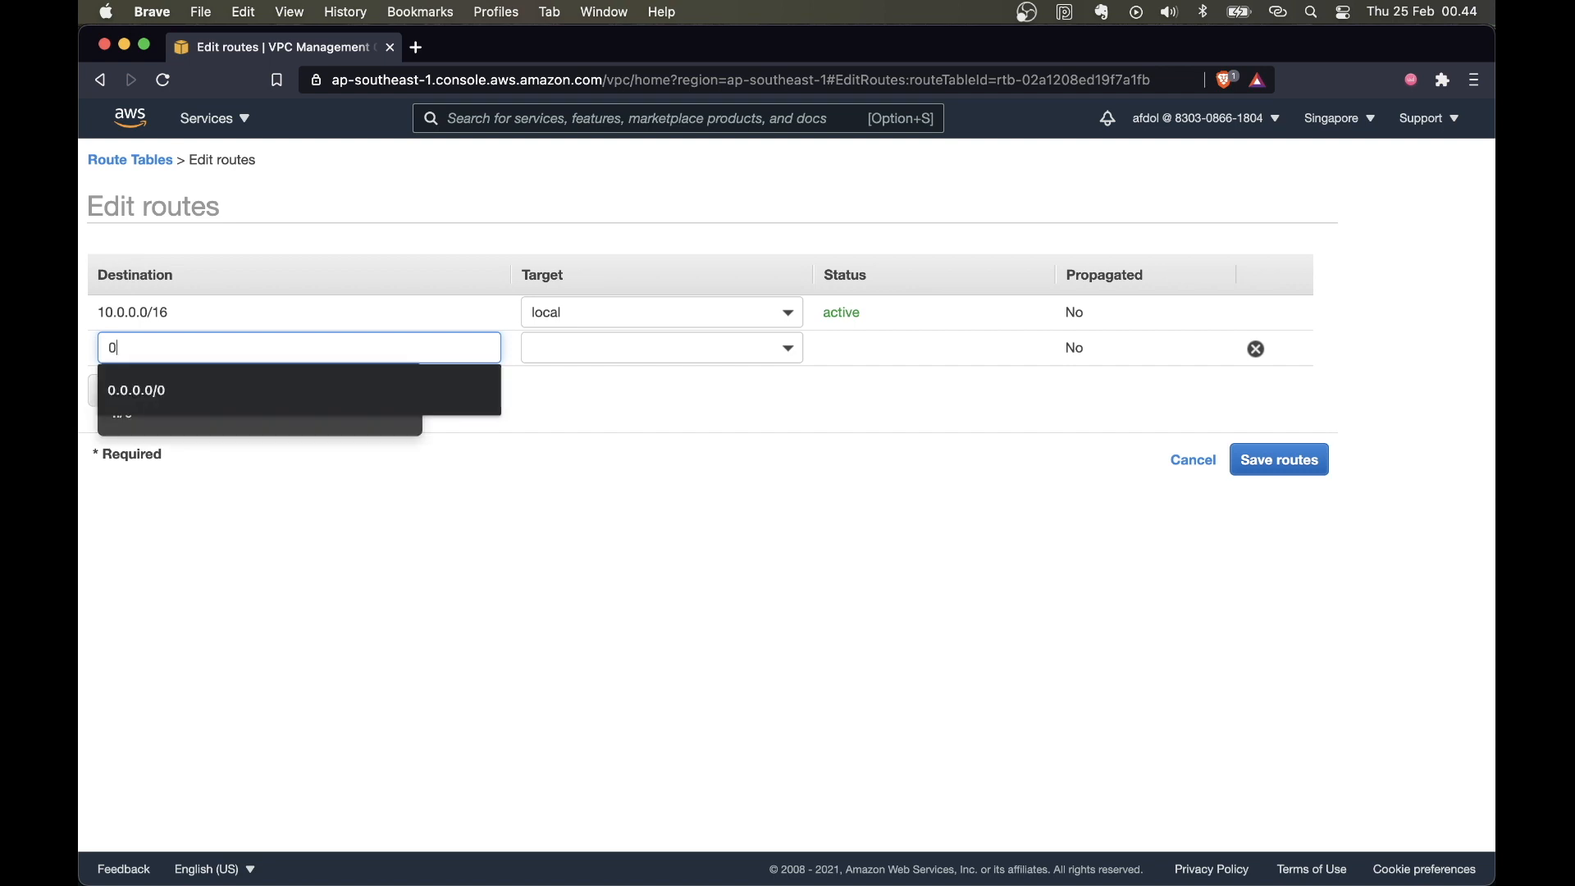
text(.0.0.0/0)
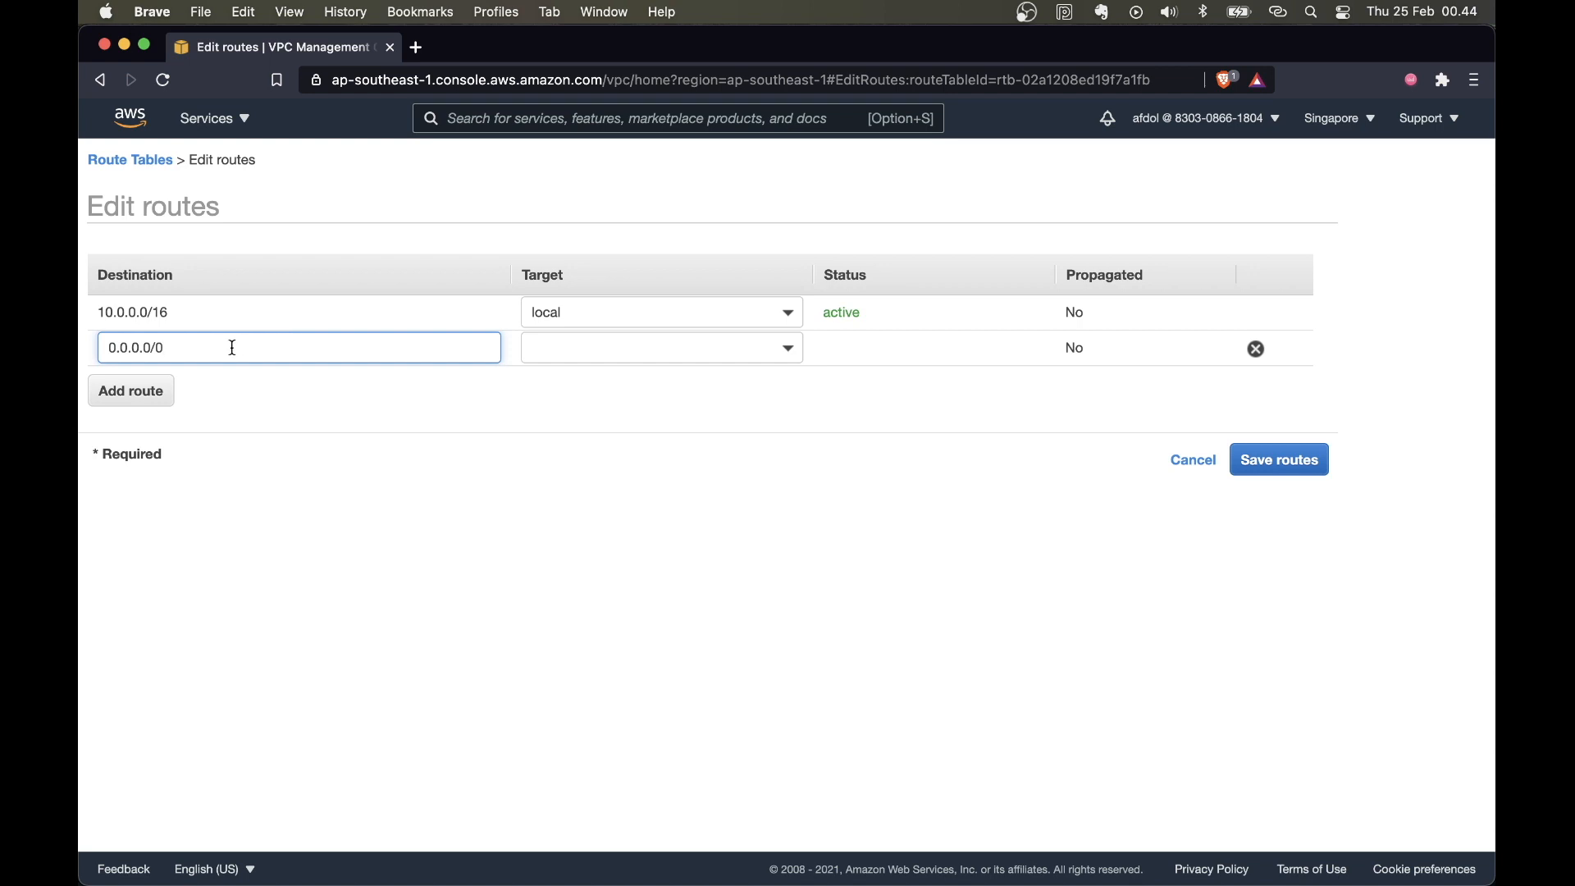
drag(233, 348, 101, 342)
click(748, 348)
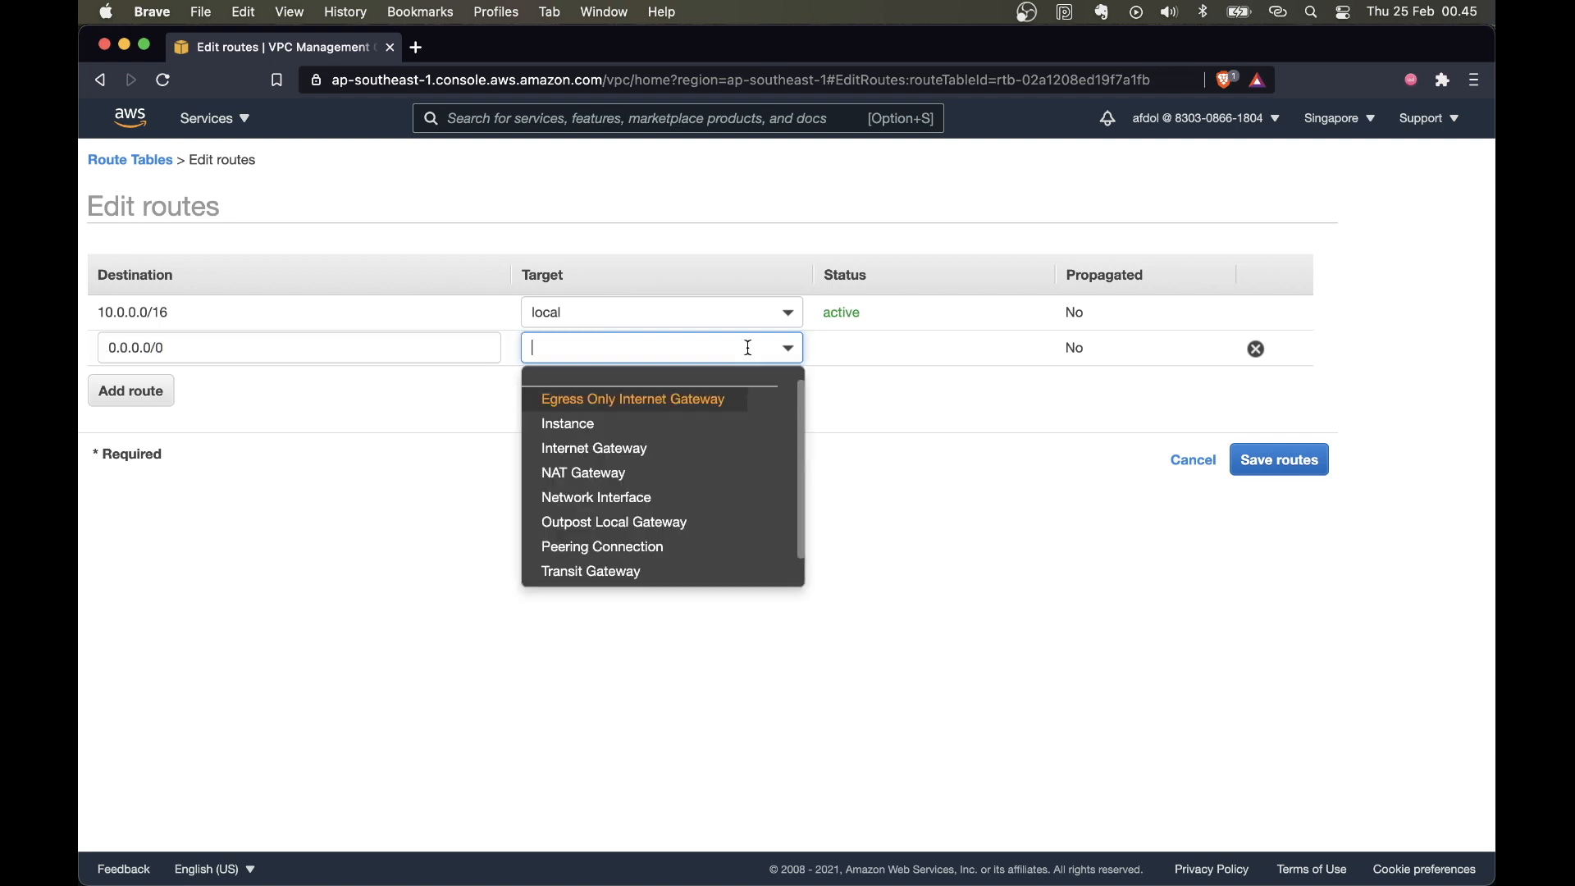
click(627, 448)
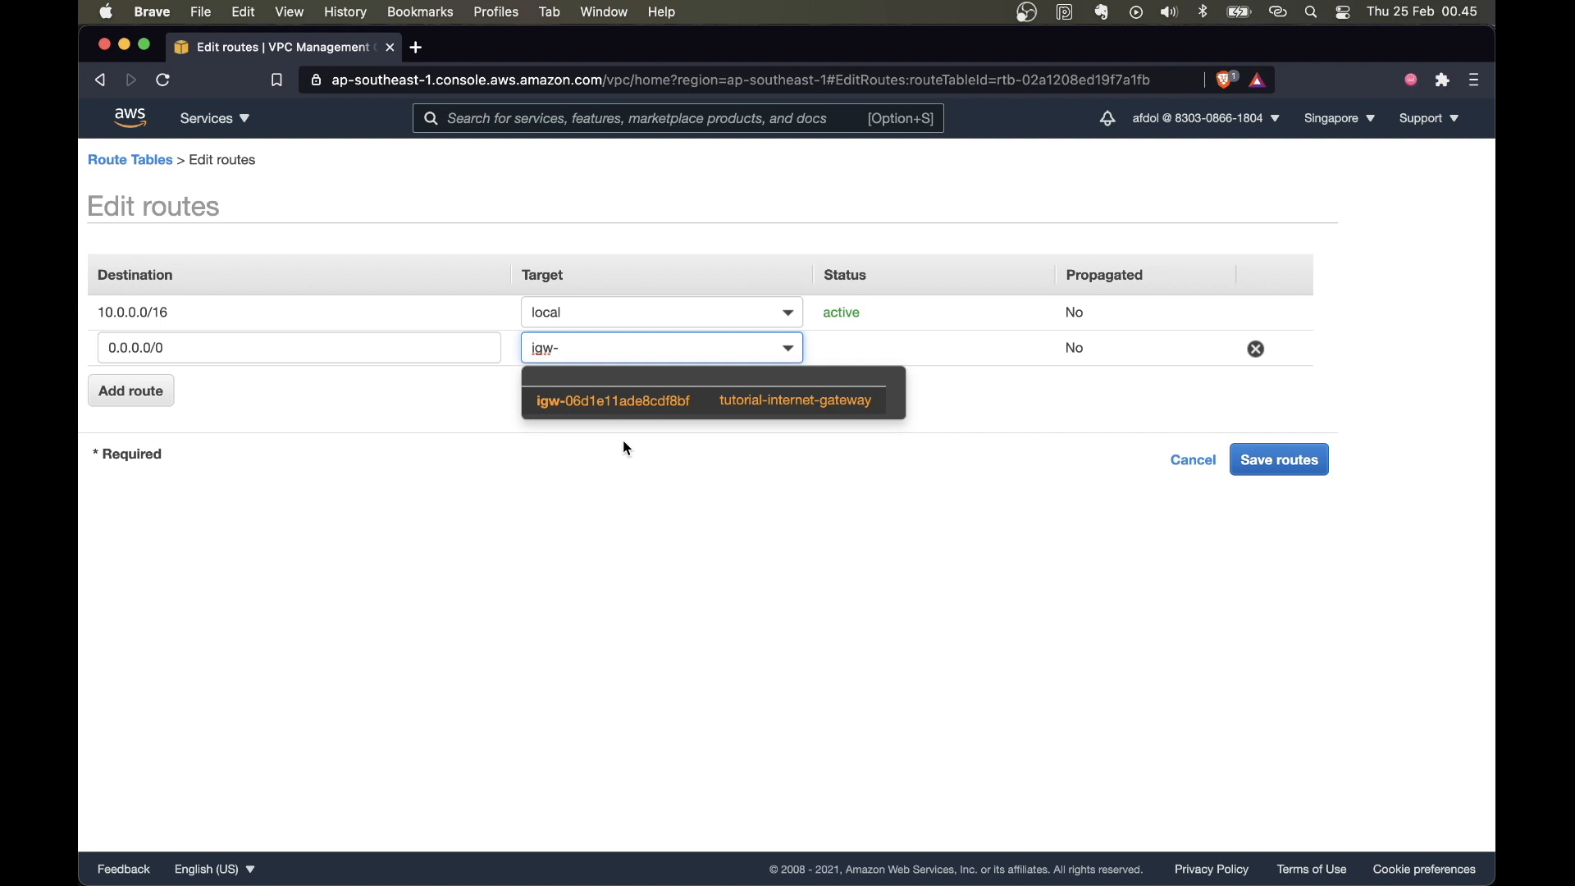
click(650, 406)
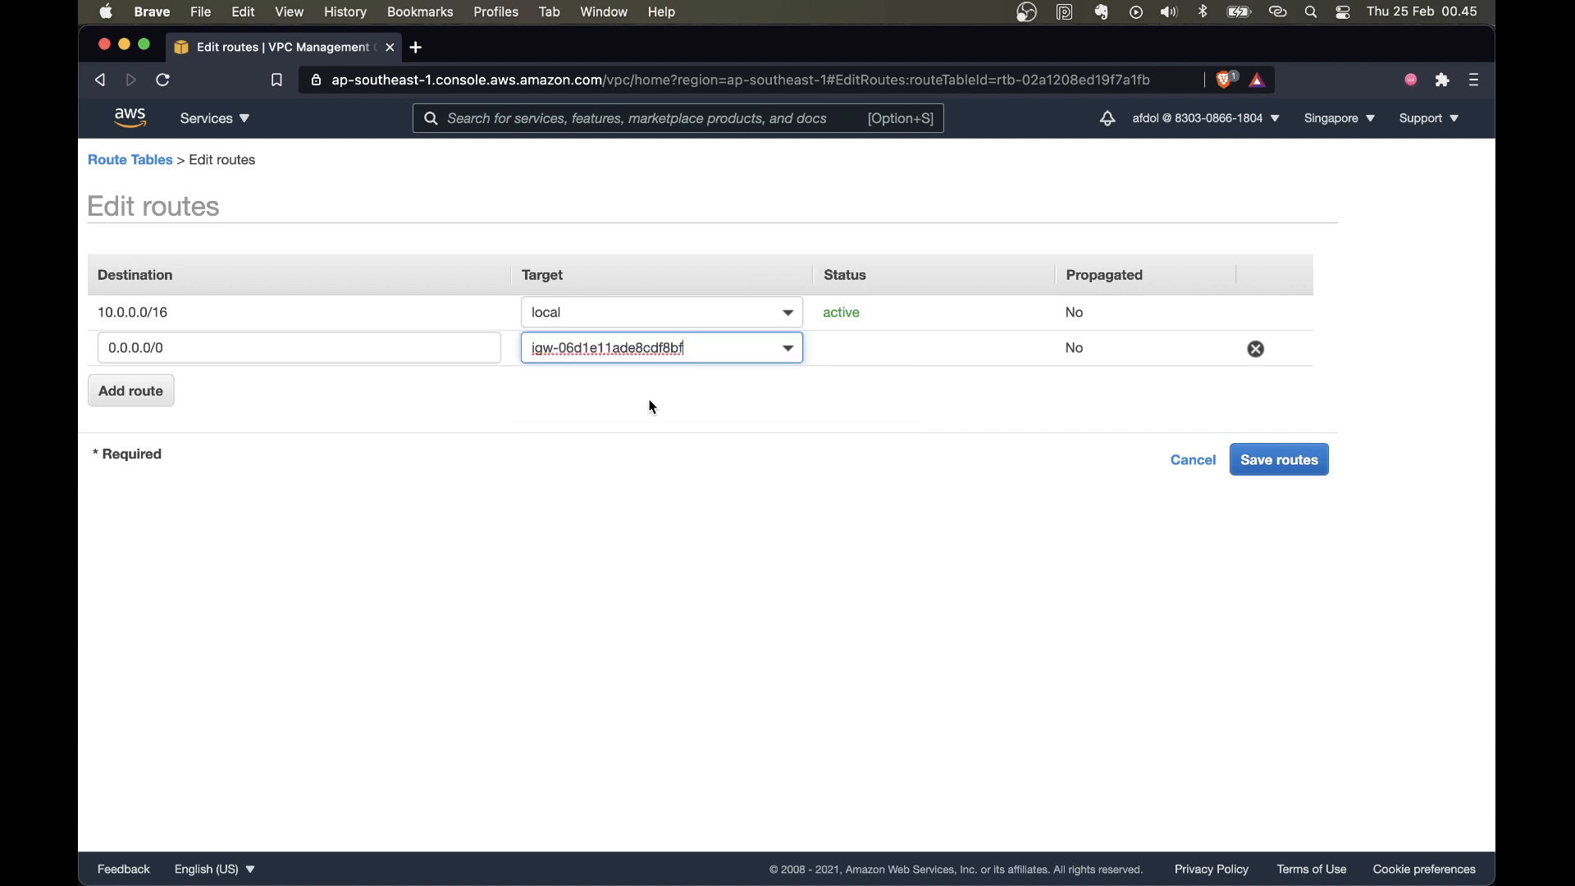
- Save the route changes and review the destinations and targets listed in tutorial-vpc's route table
click(1305, 474)
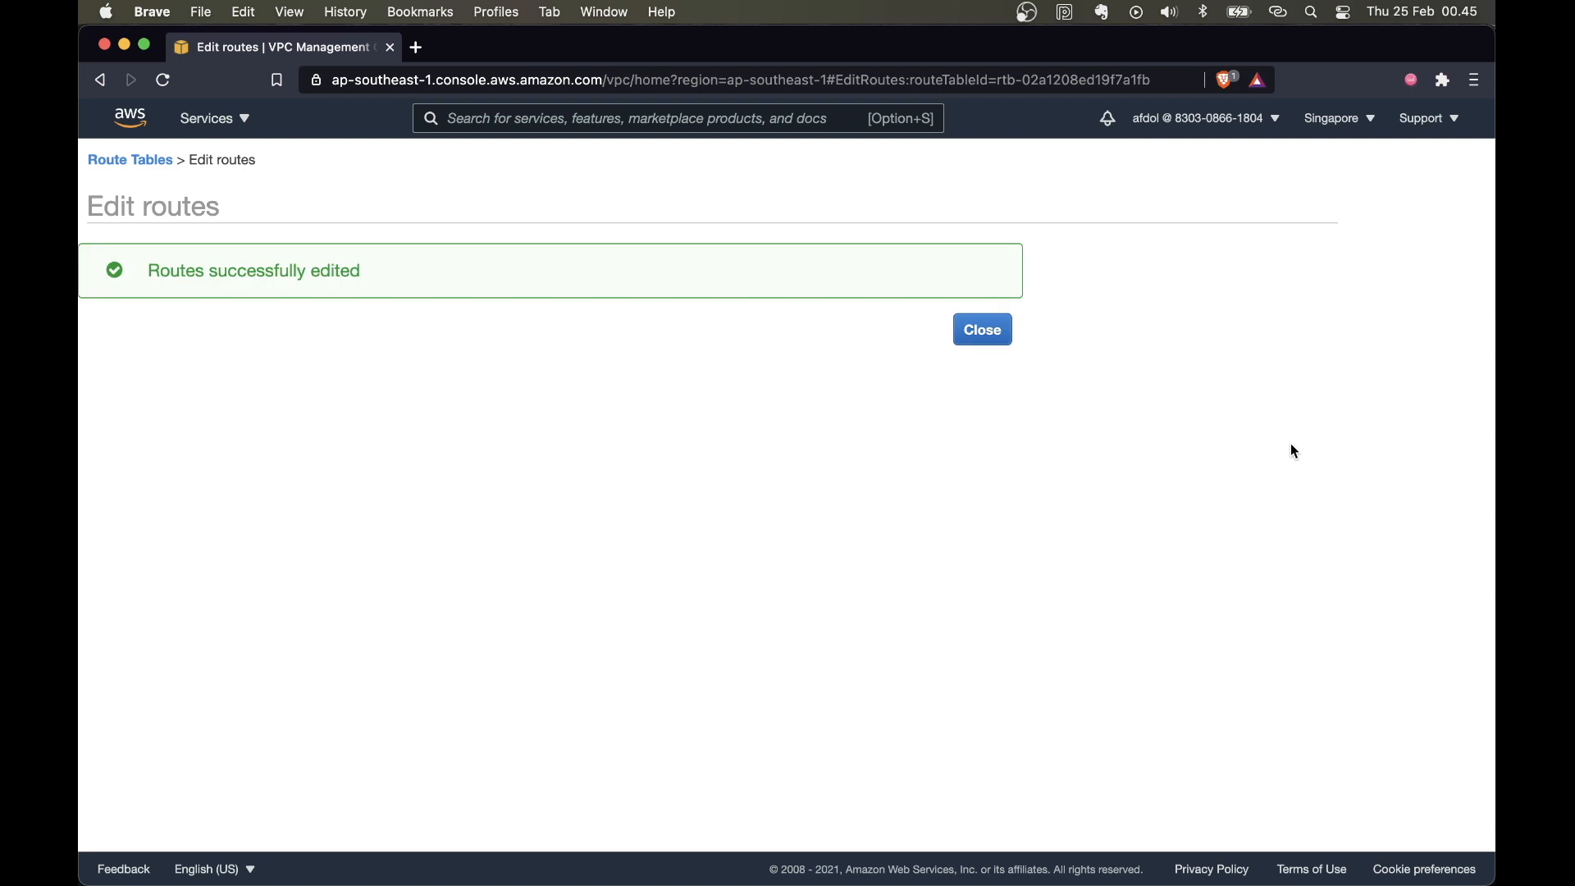
click(995, 331)
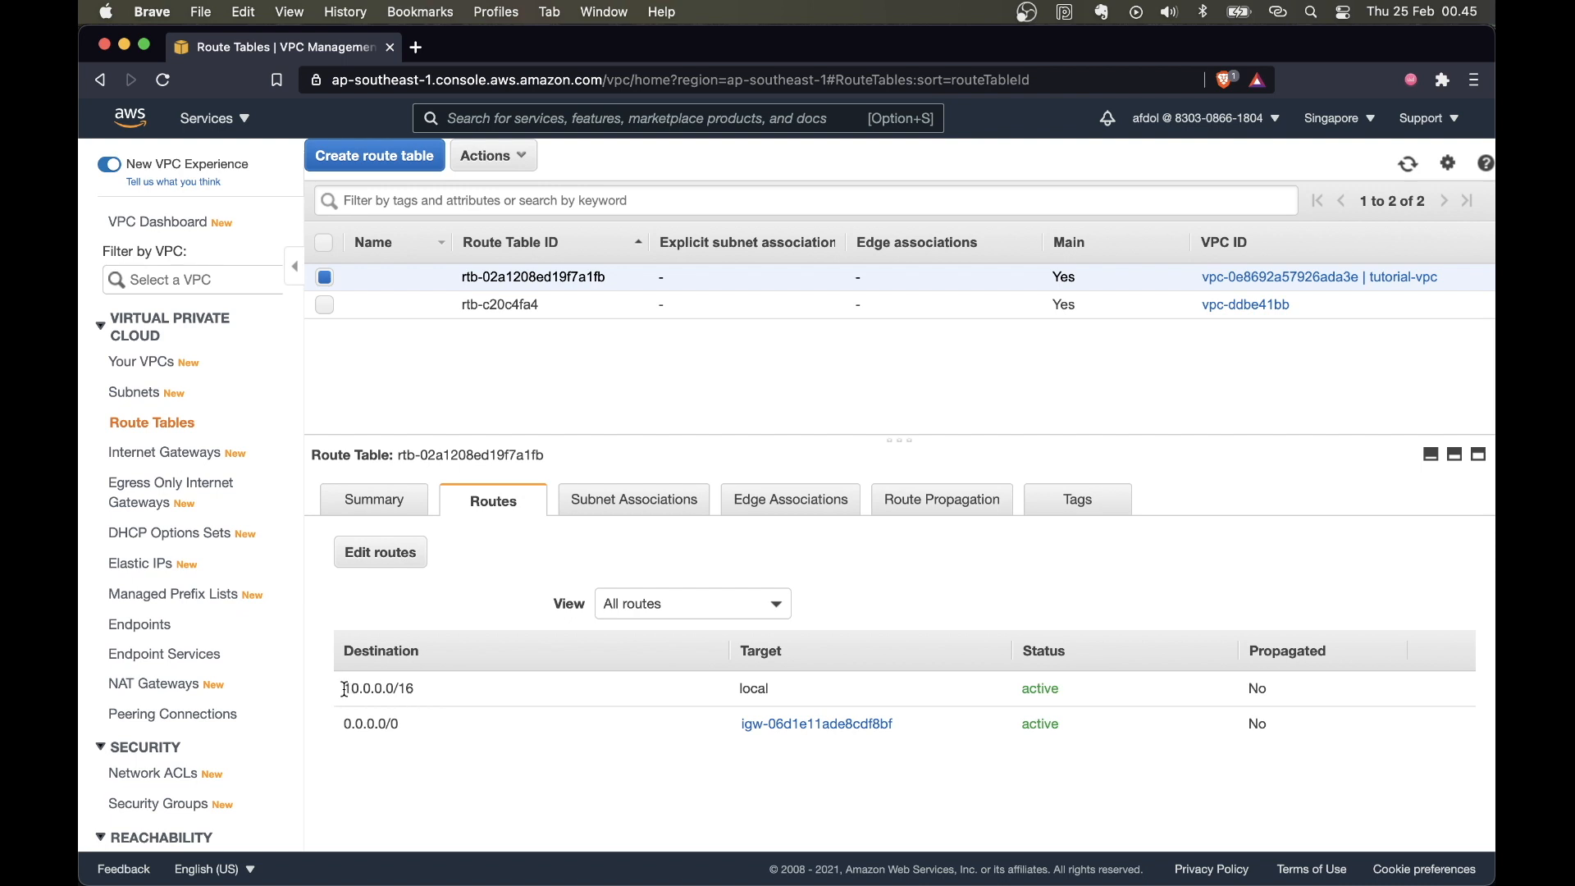
drag(347, 688, 859, 693)
click(464, 744)
- Name tutorial-vpc's main route table public-route-table and widen the Name column to fit the full name
click(435, 281)
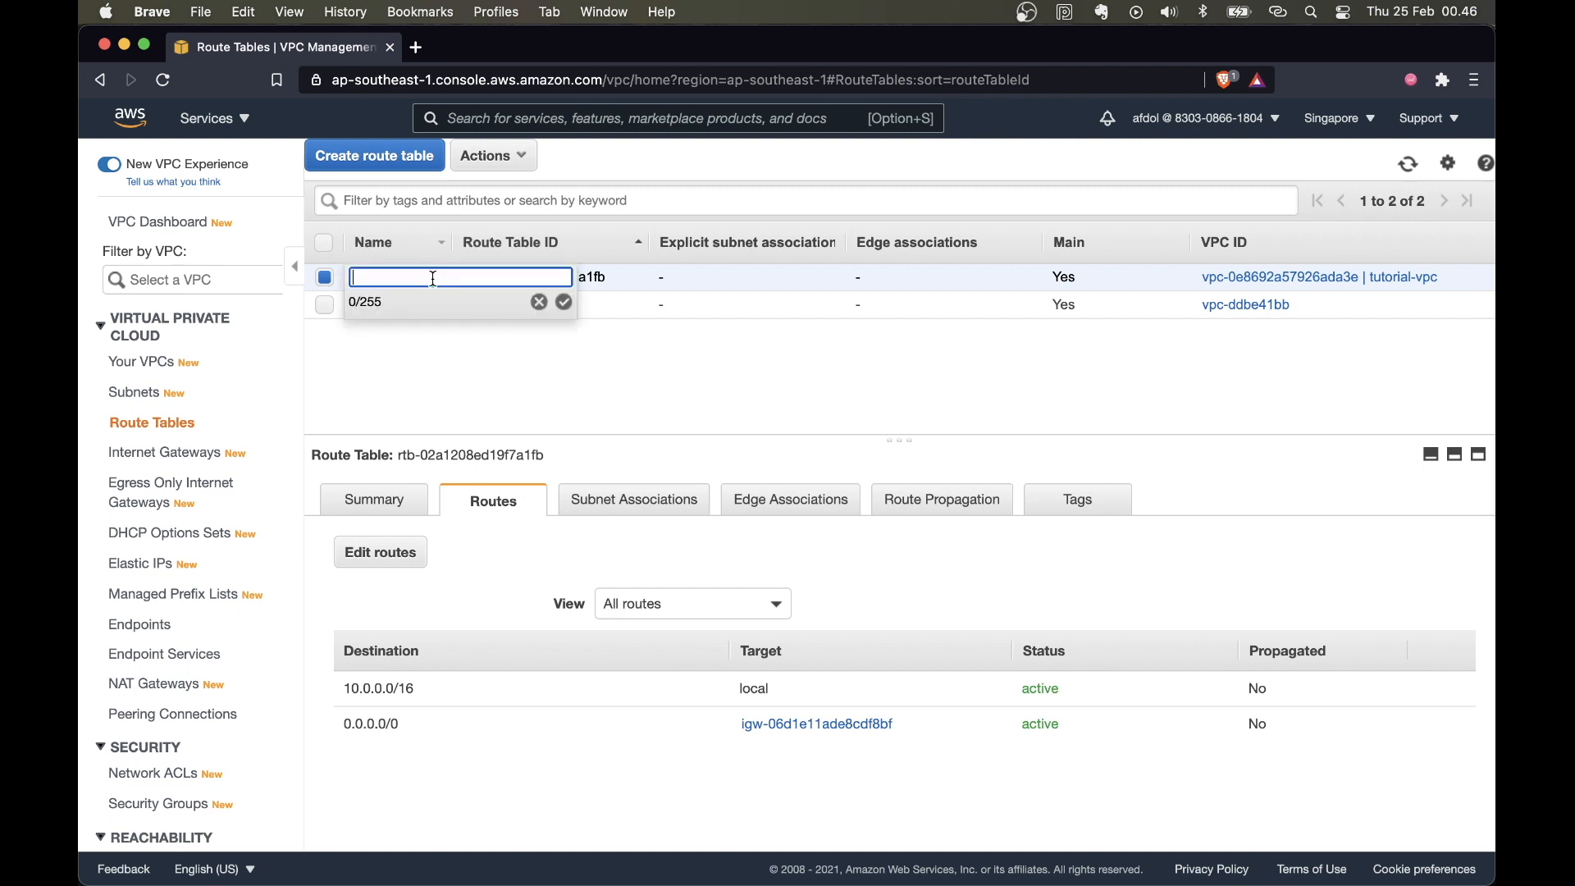
text(public-route-table)
key(Return)
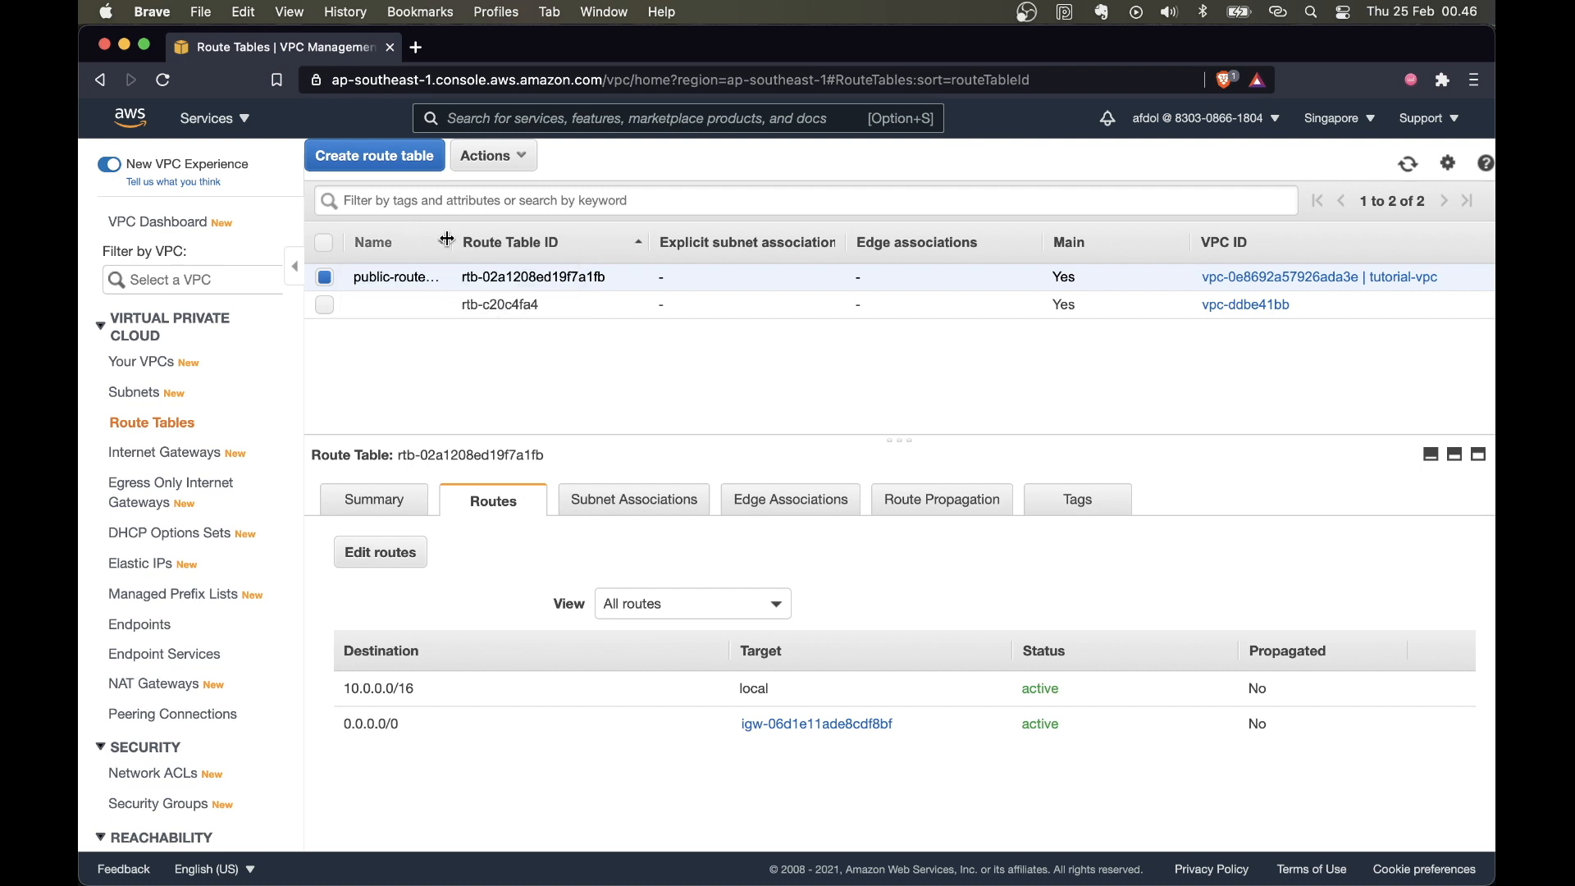
drag(448, 239, 539, 239)
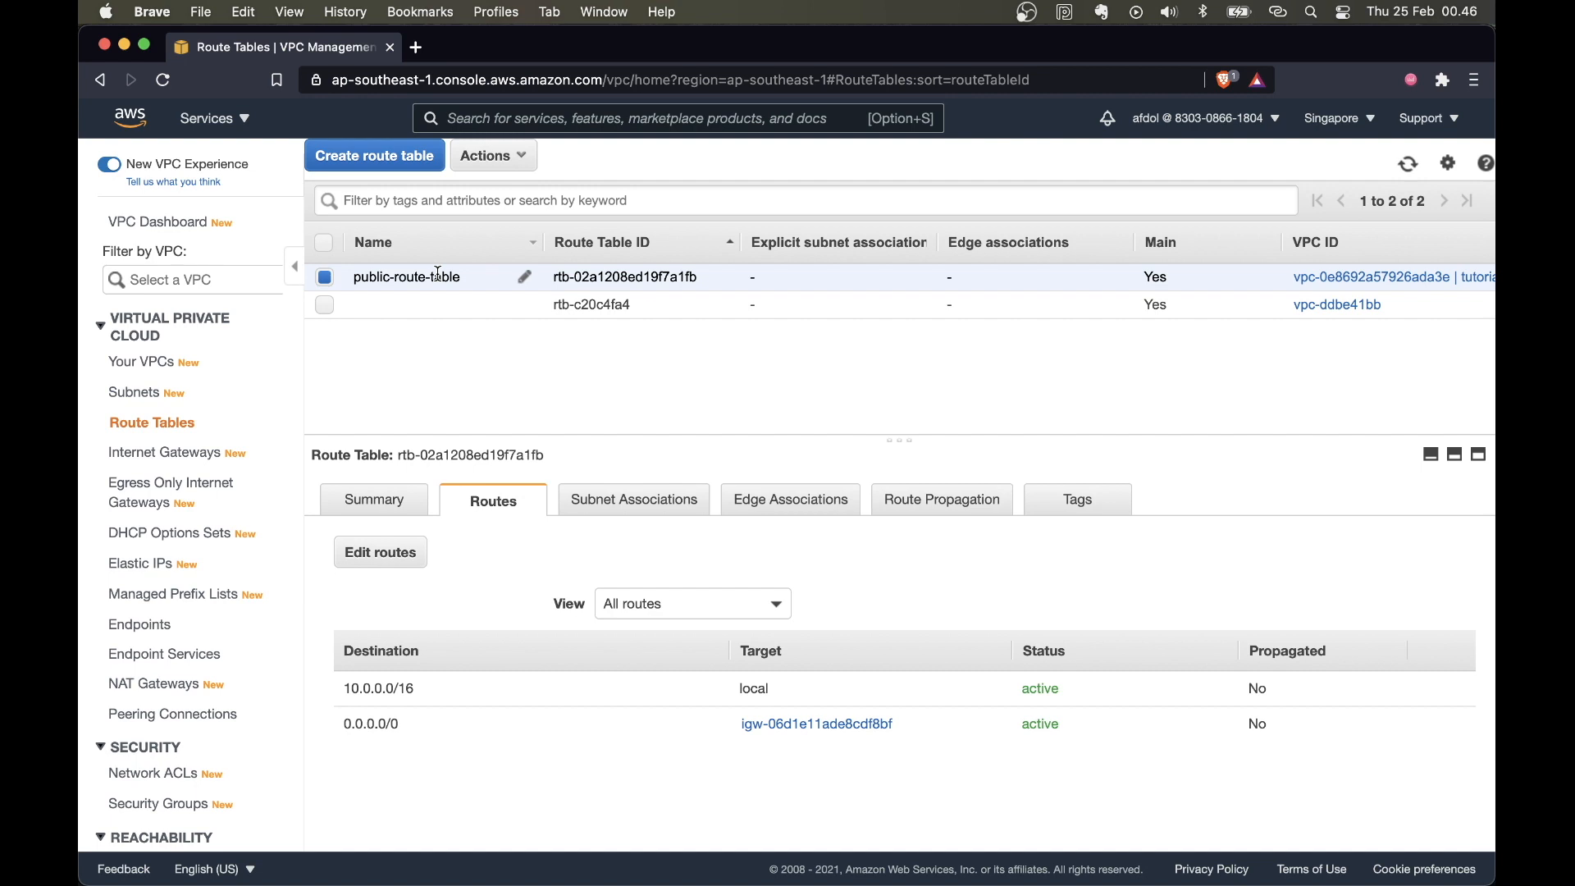
- Create a route table named private-route-table in tutorial-vpc and return to the route table list
click(376, 155)
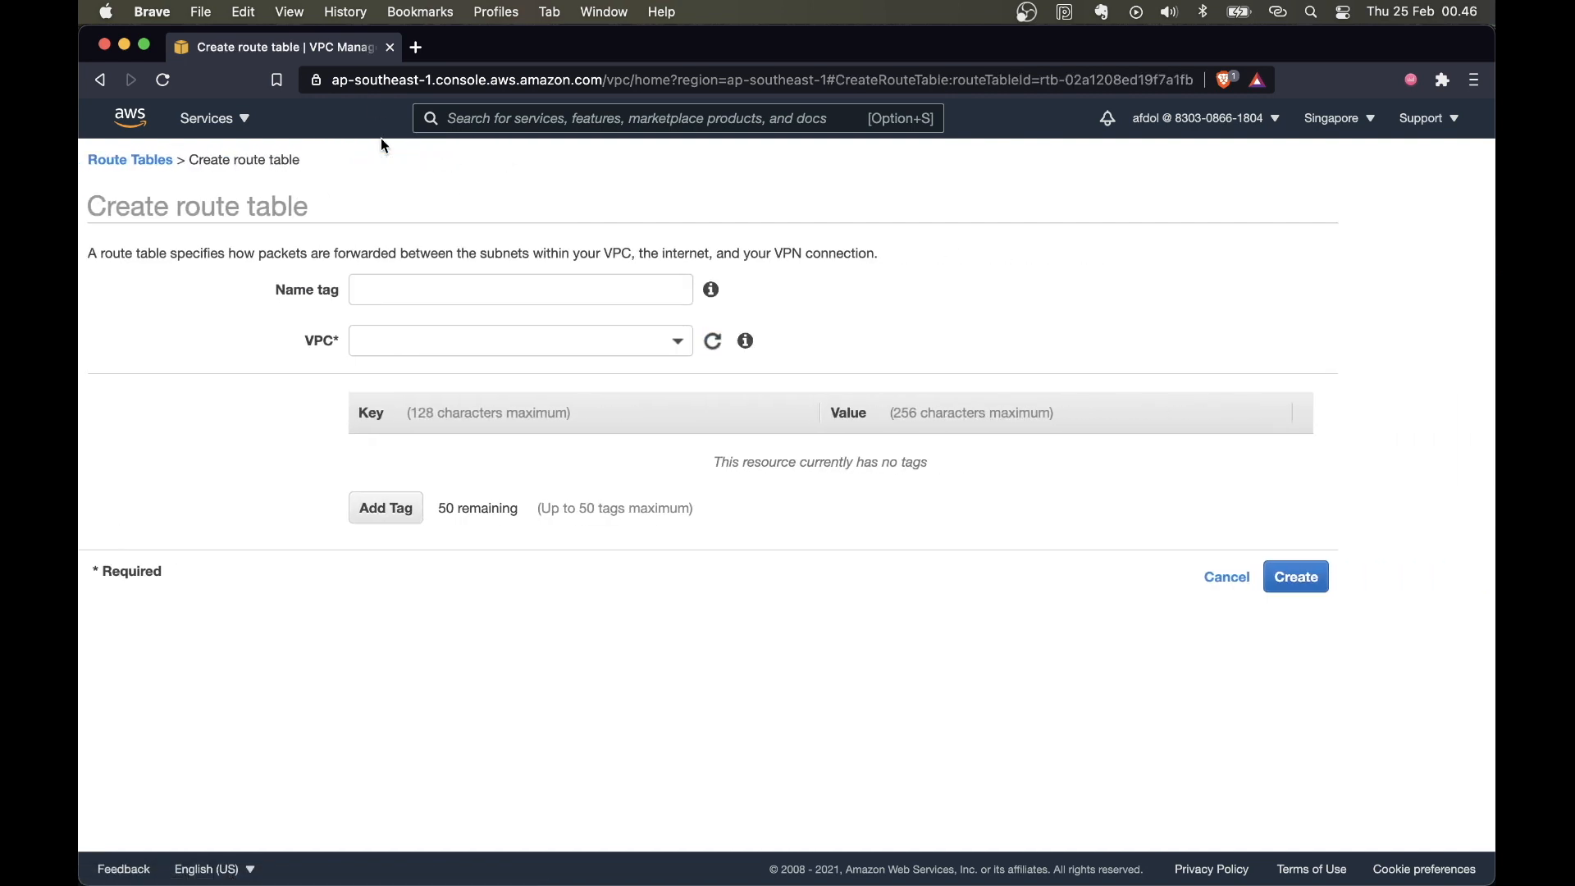
click(383, 293)
text(pr)
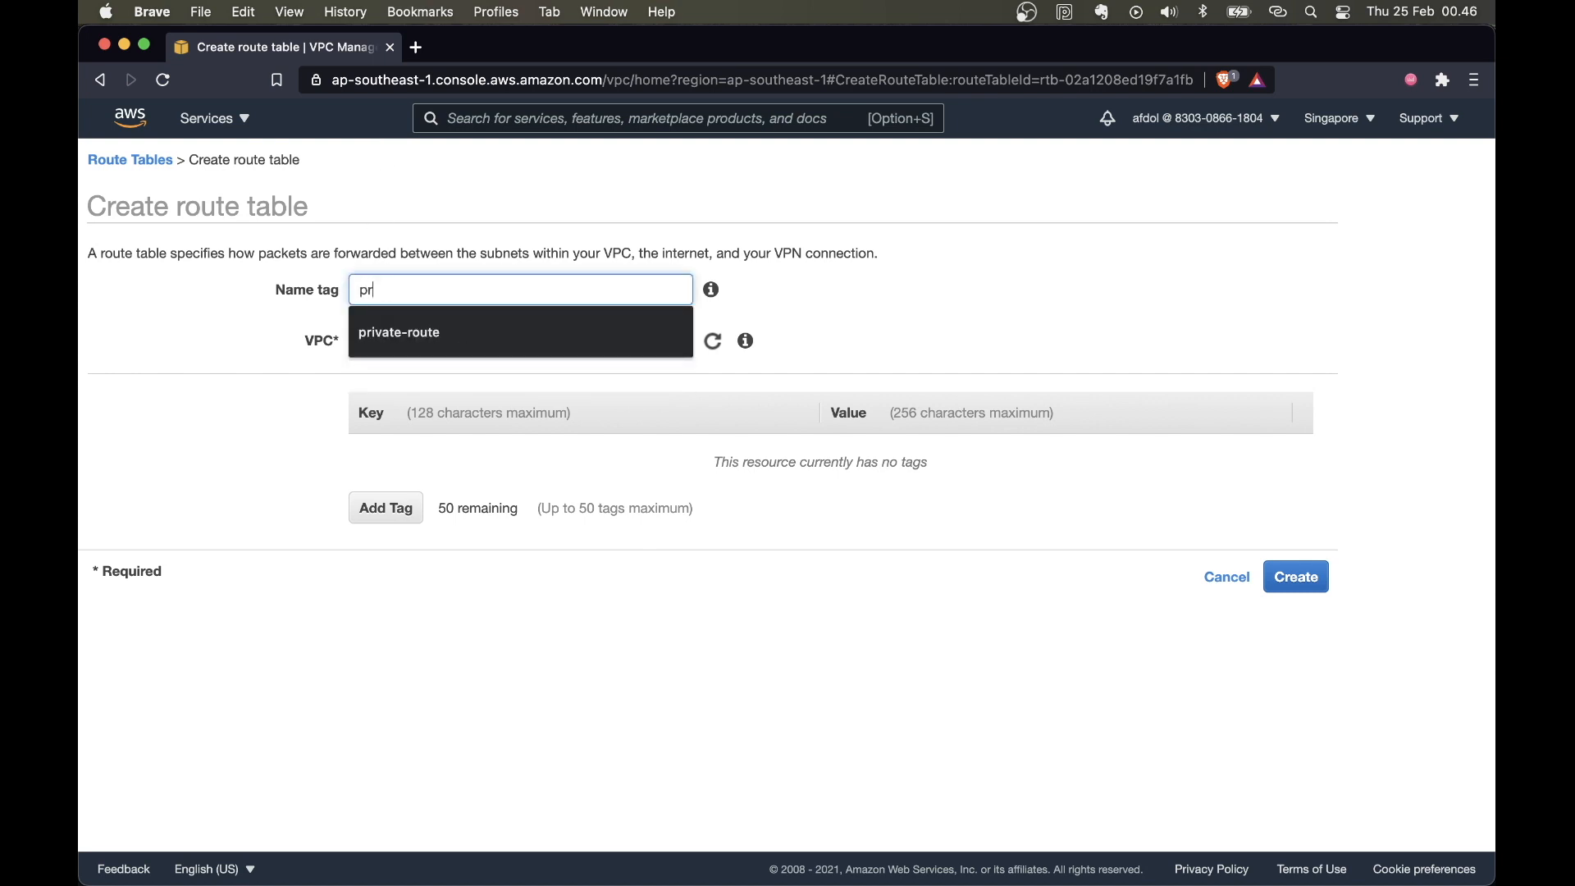
text(ivate-route-table)
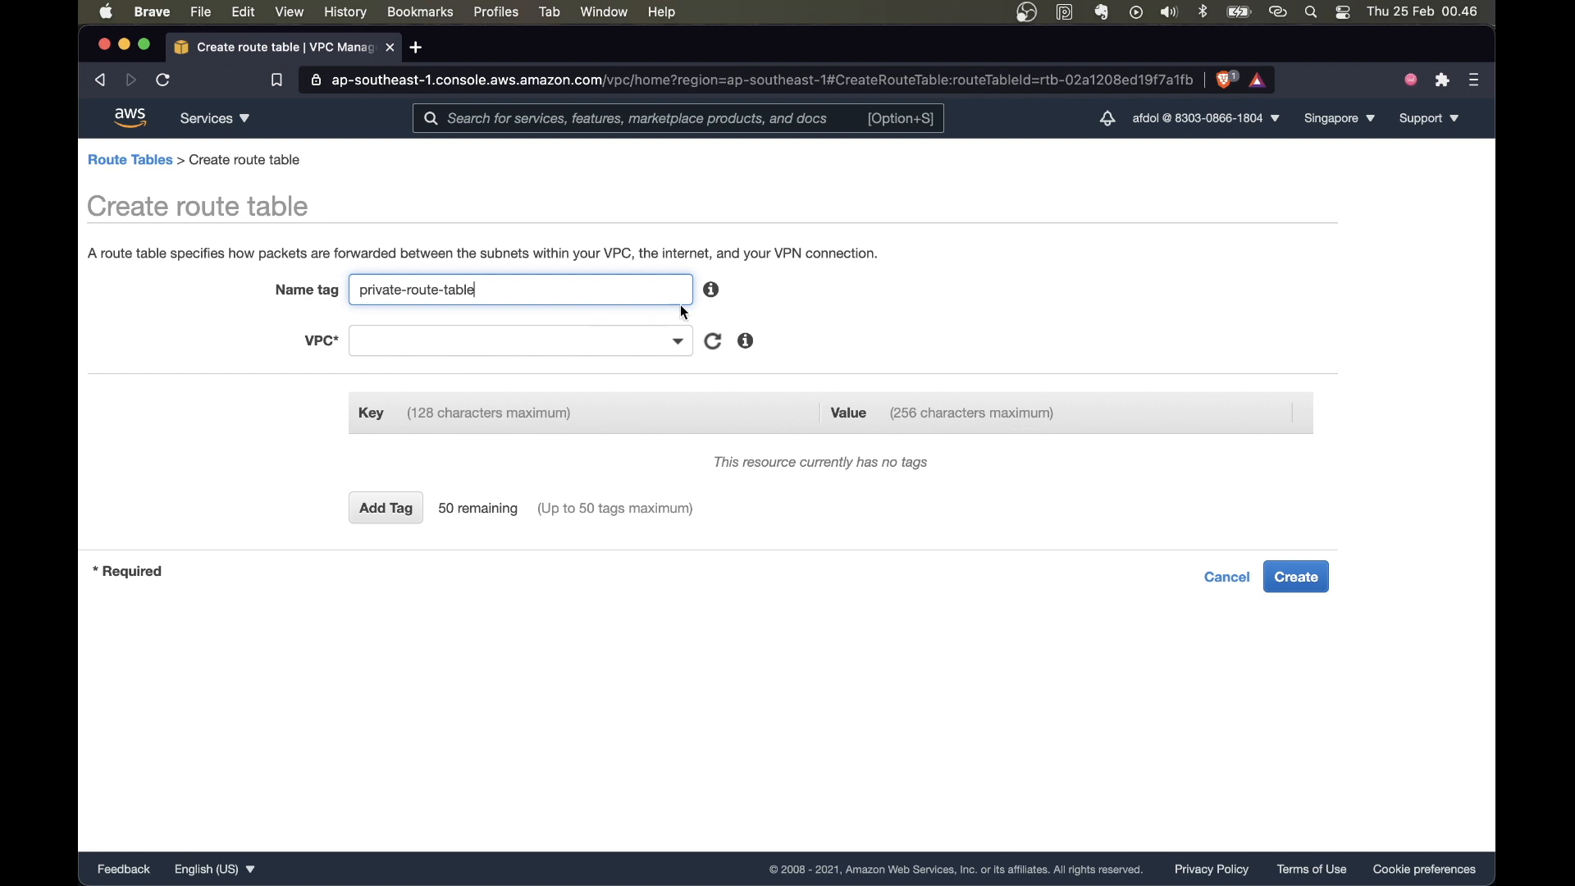
click(648, 338)
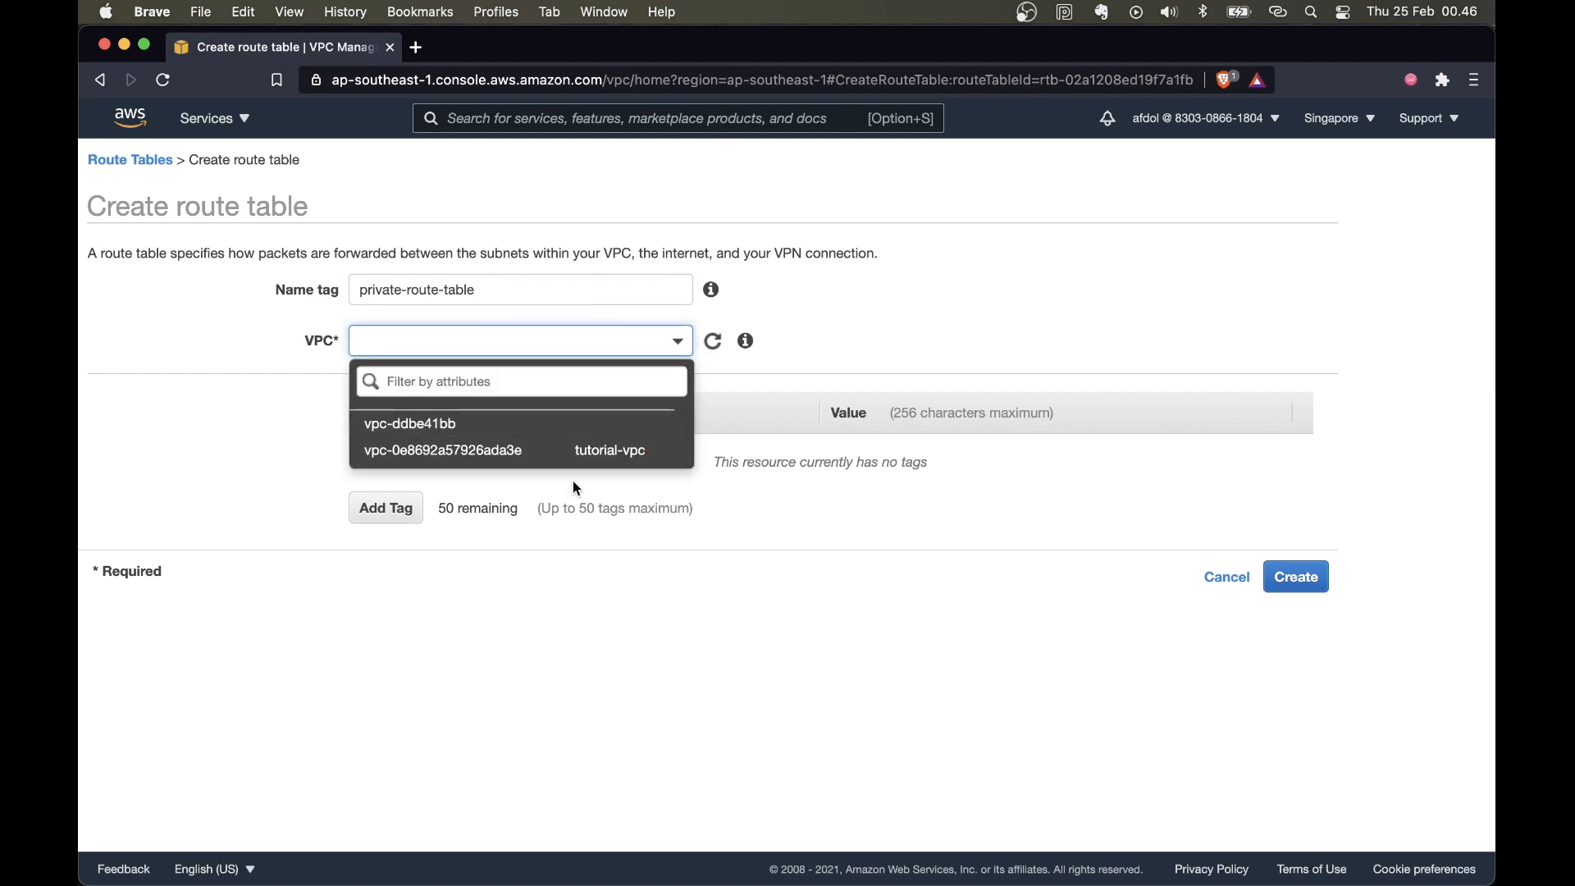
click(543, 451)
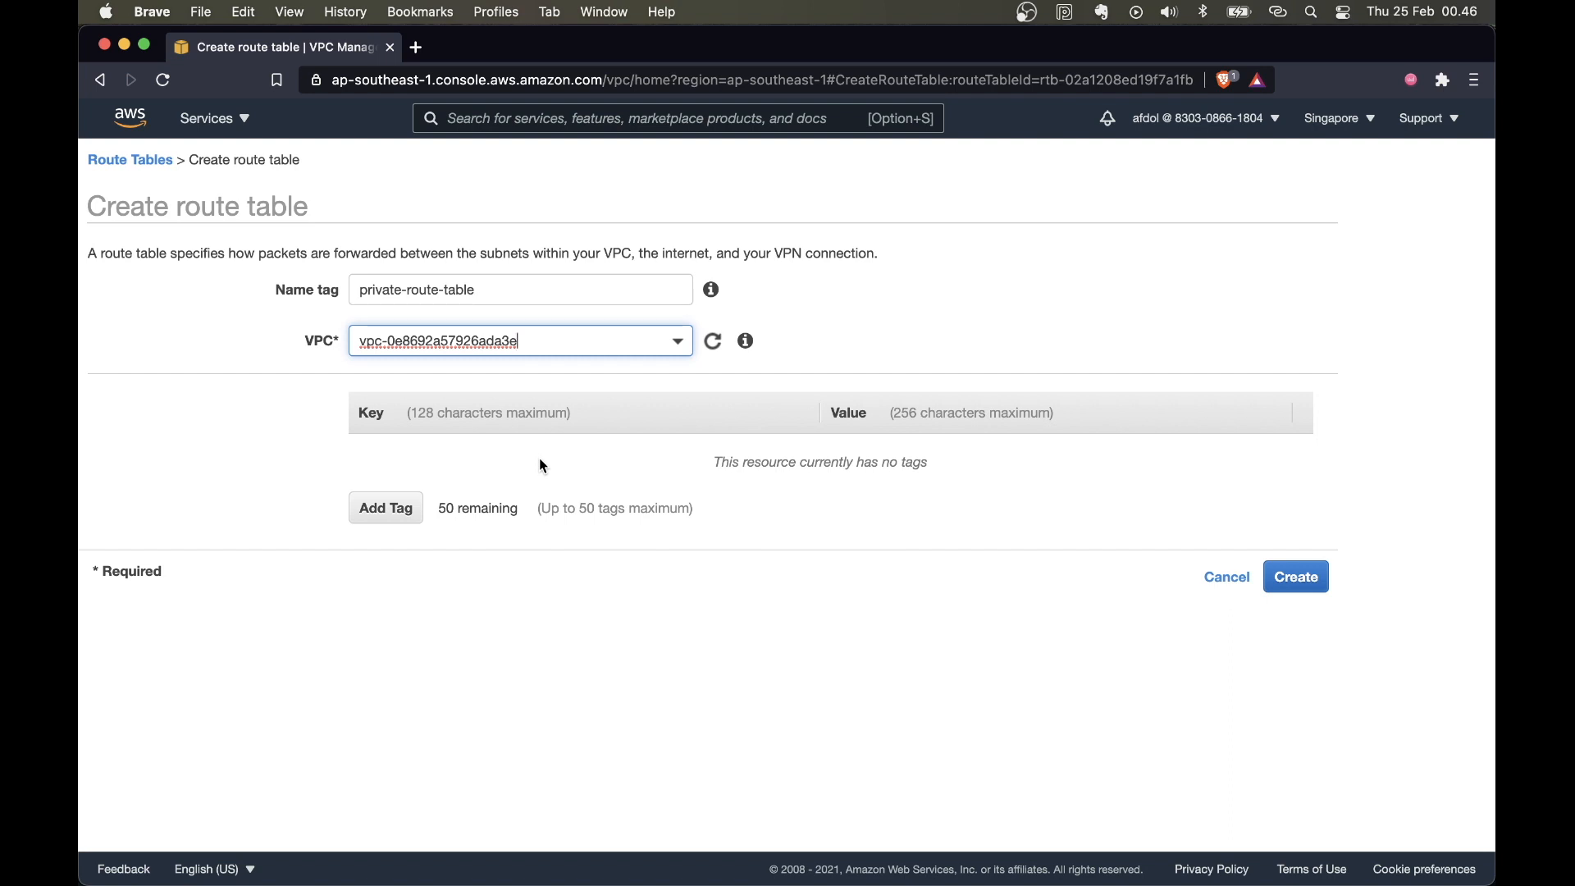
click(1301, 576)
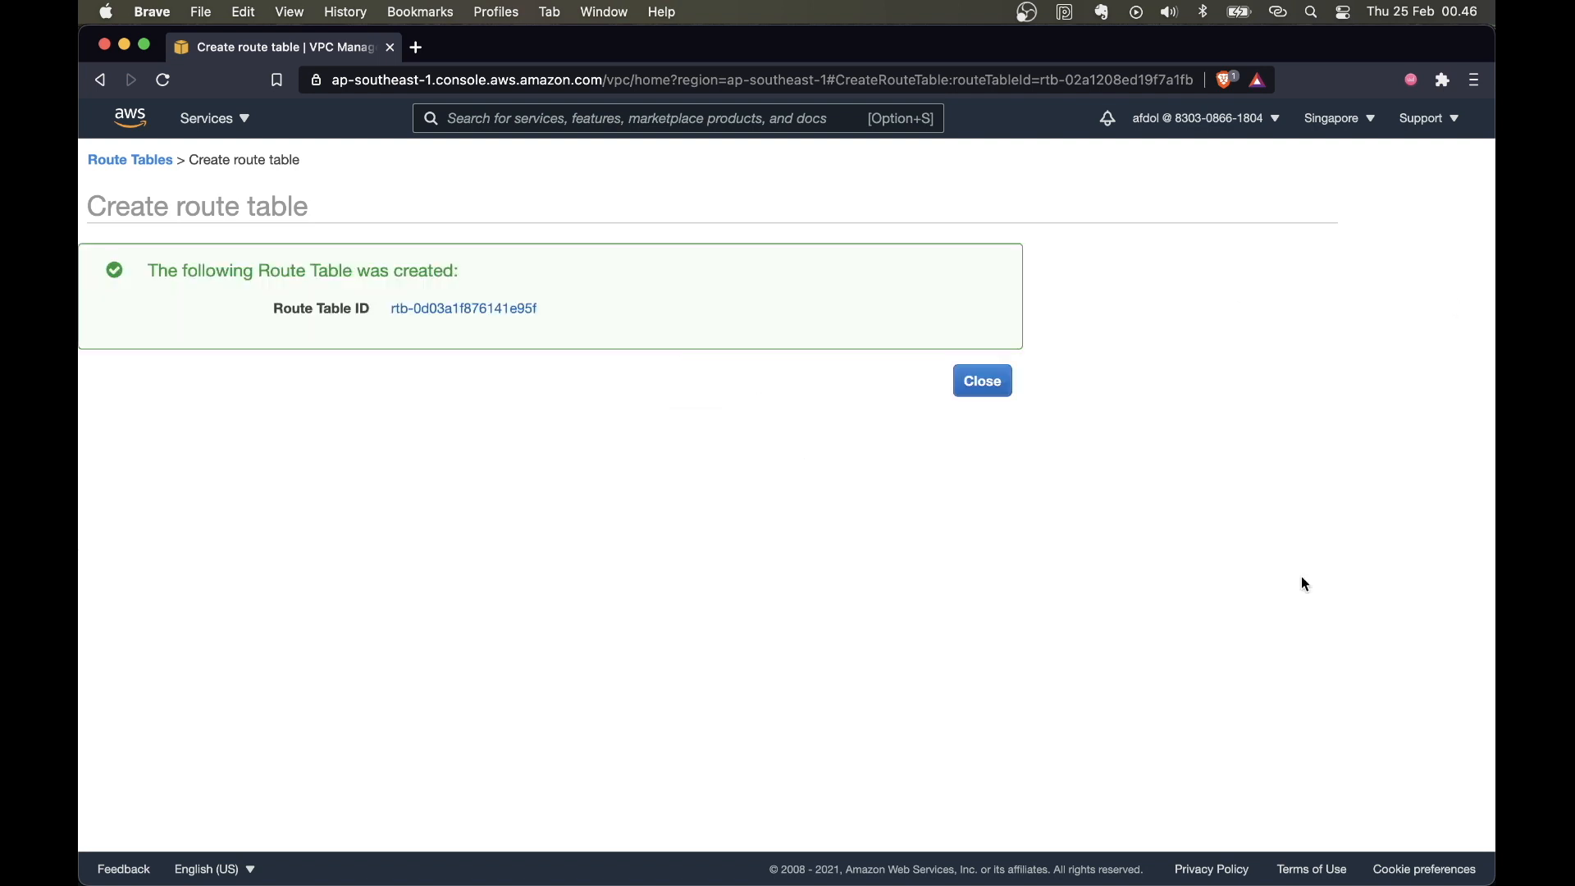
click(997, 385)
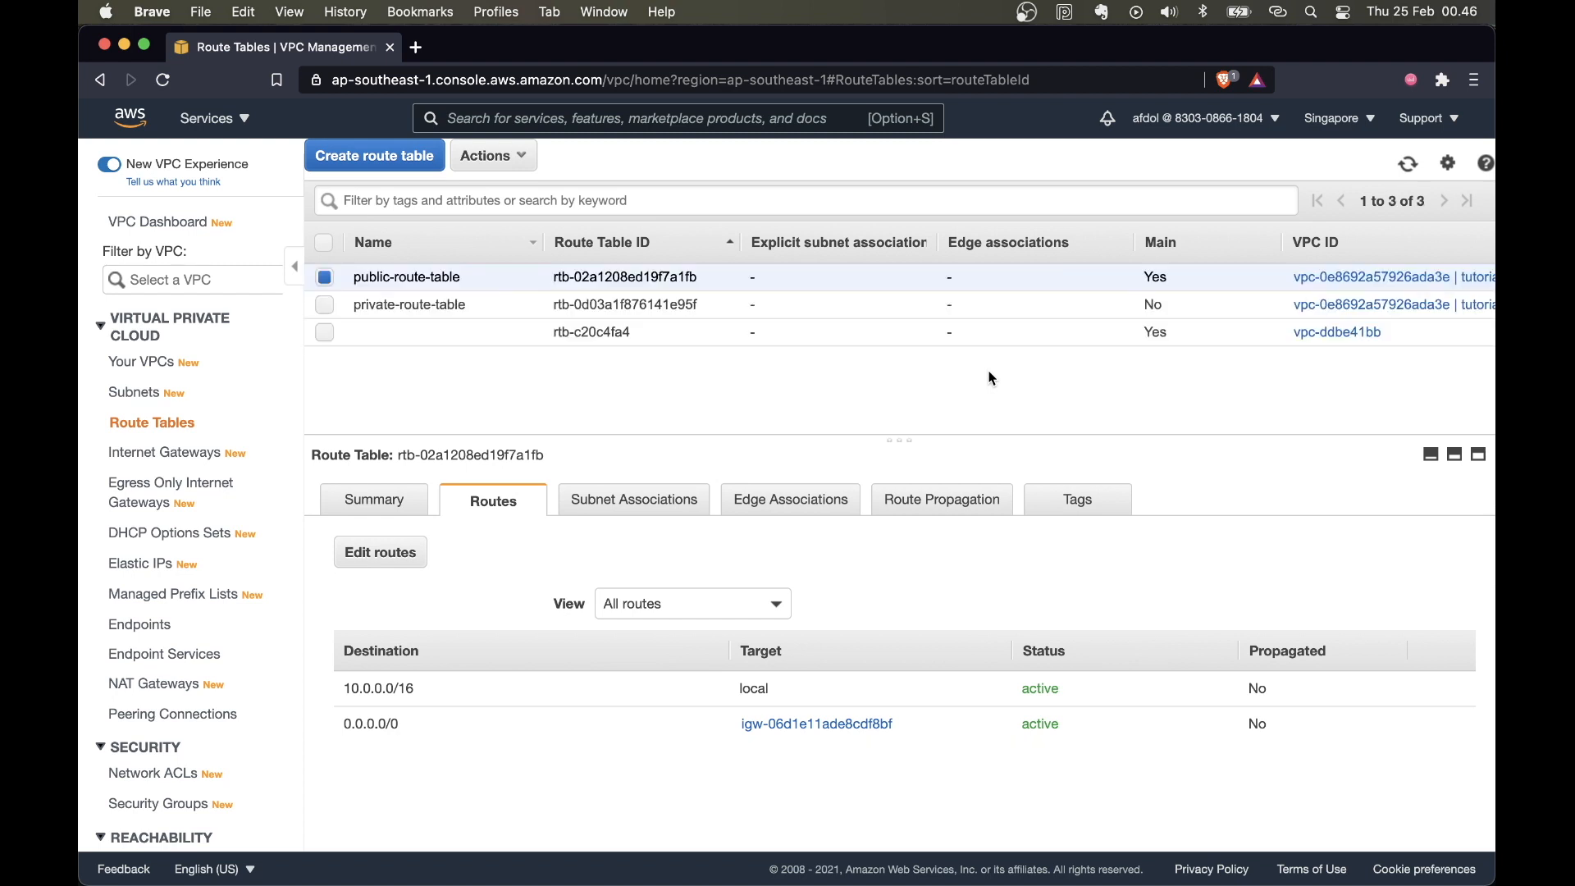
- Compare the routes of private-route-table with those of public-route-table
click(325, 306)
click(325, 307)
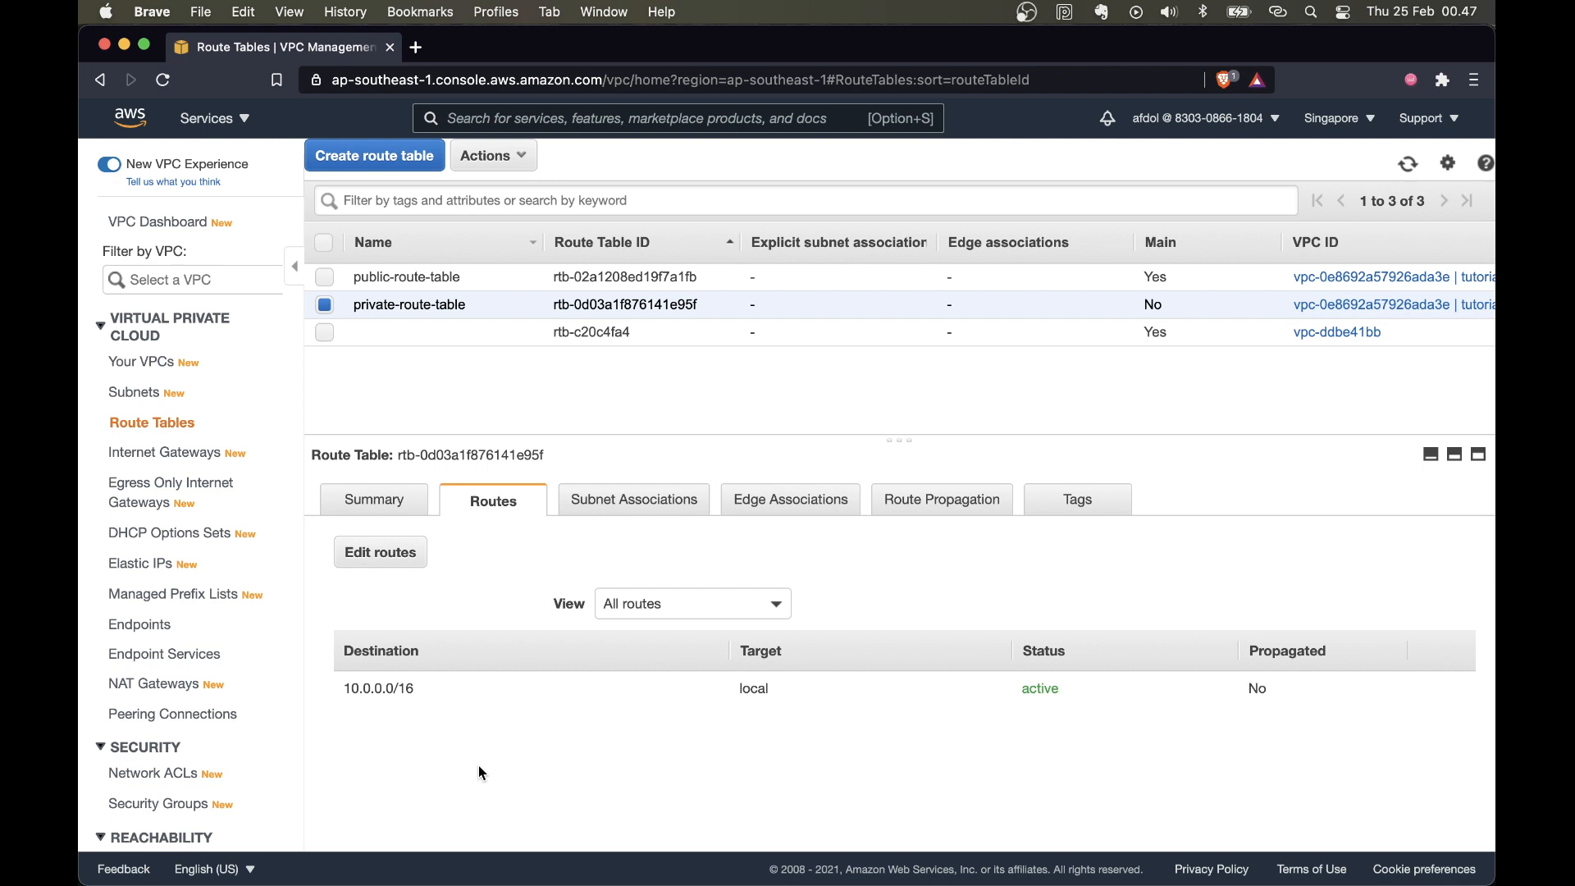
click(323, 279)
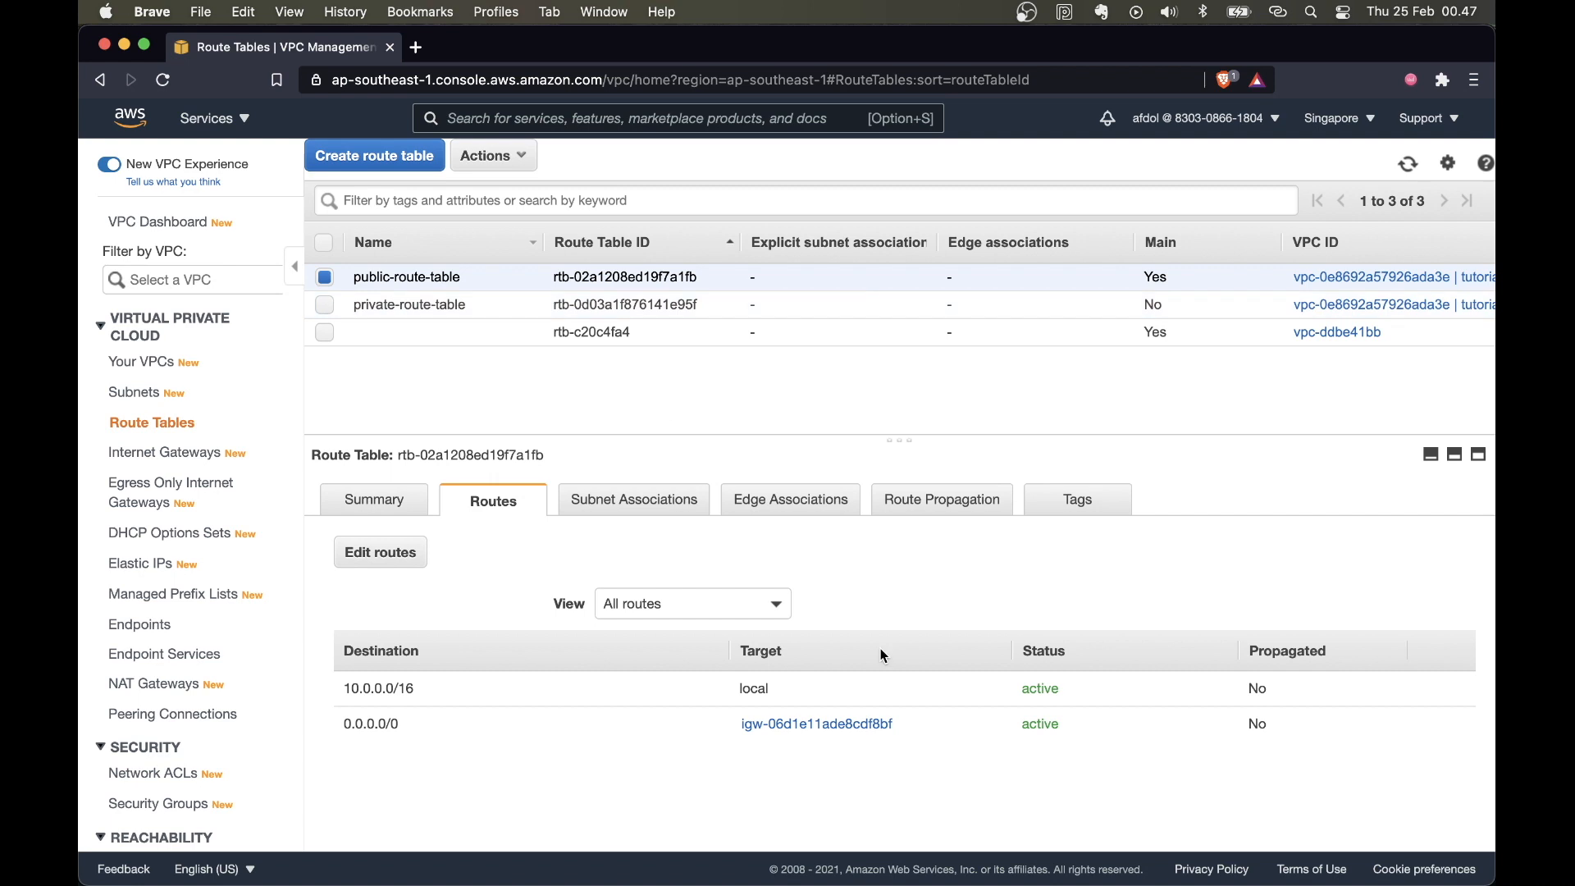
- Associate public-subnet with public-route-table and save the association
click(621, 514)
scroll(666, 654, down, 1)
scroll(666, 660, up, 1)
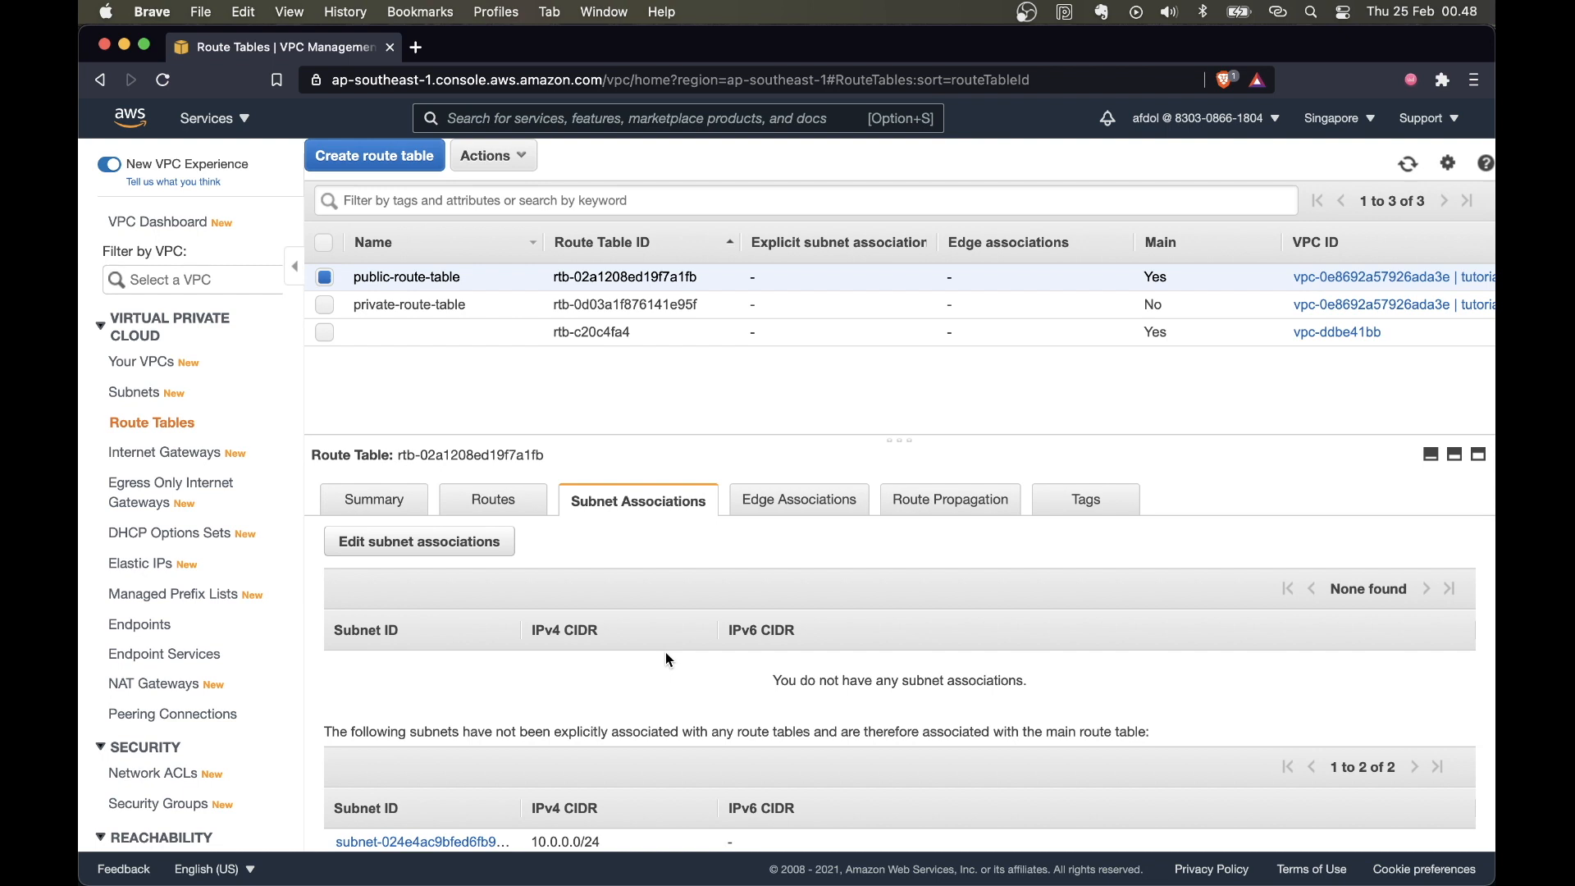
click(469, 544)
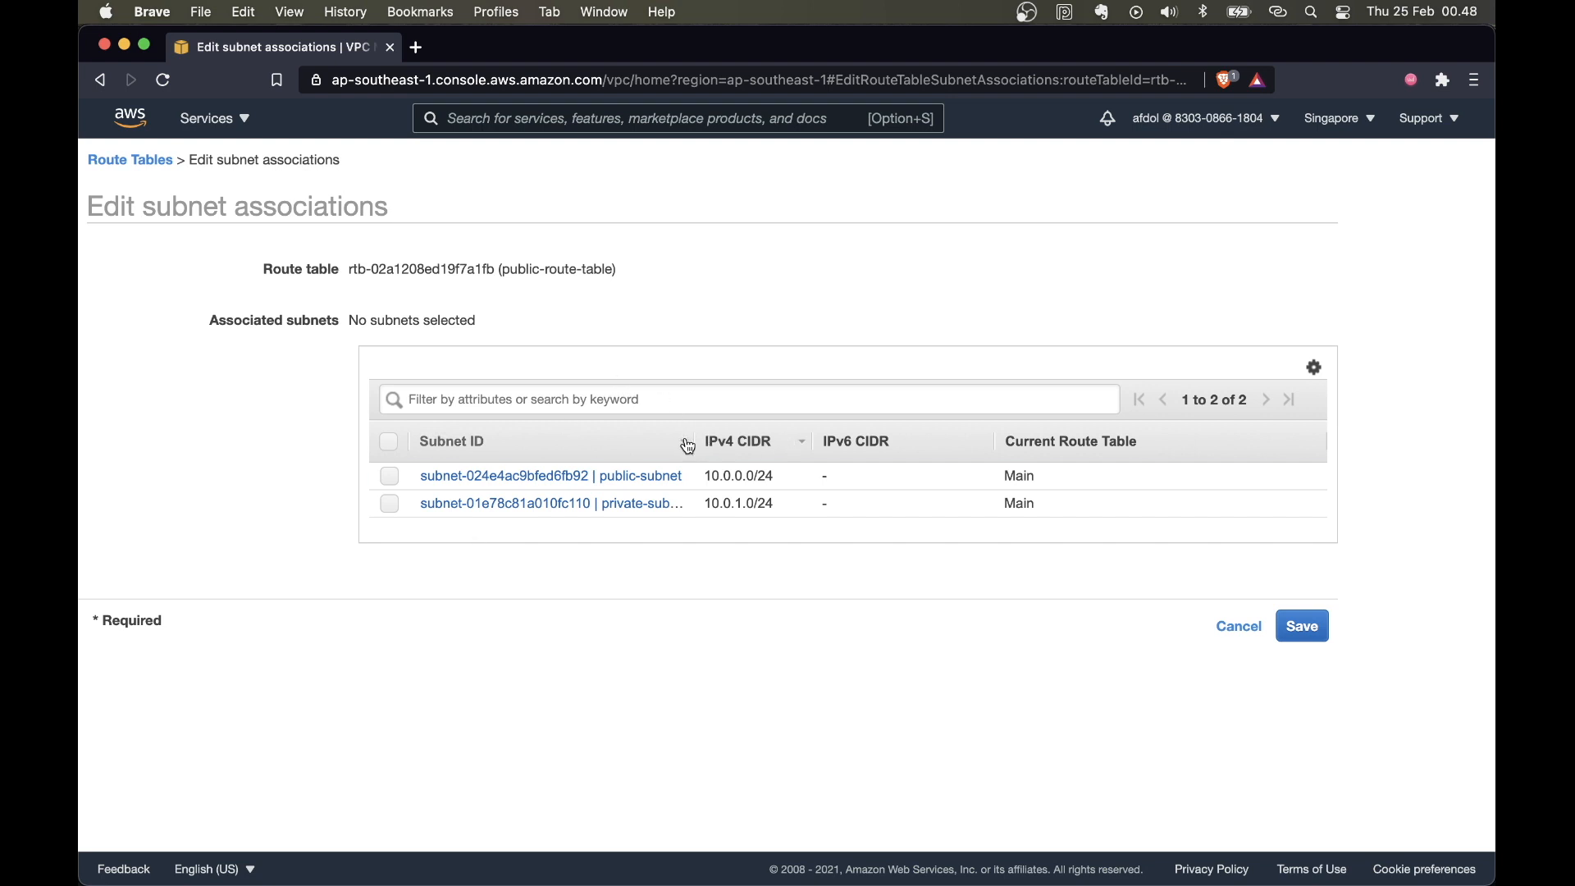
drag(692, 443, 746, 442)
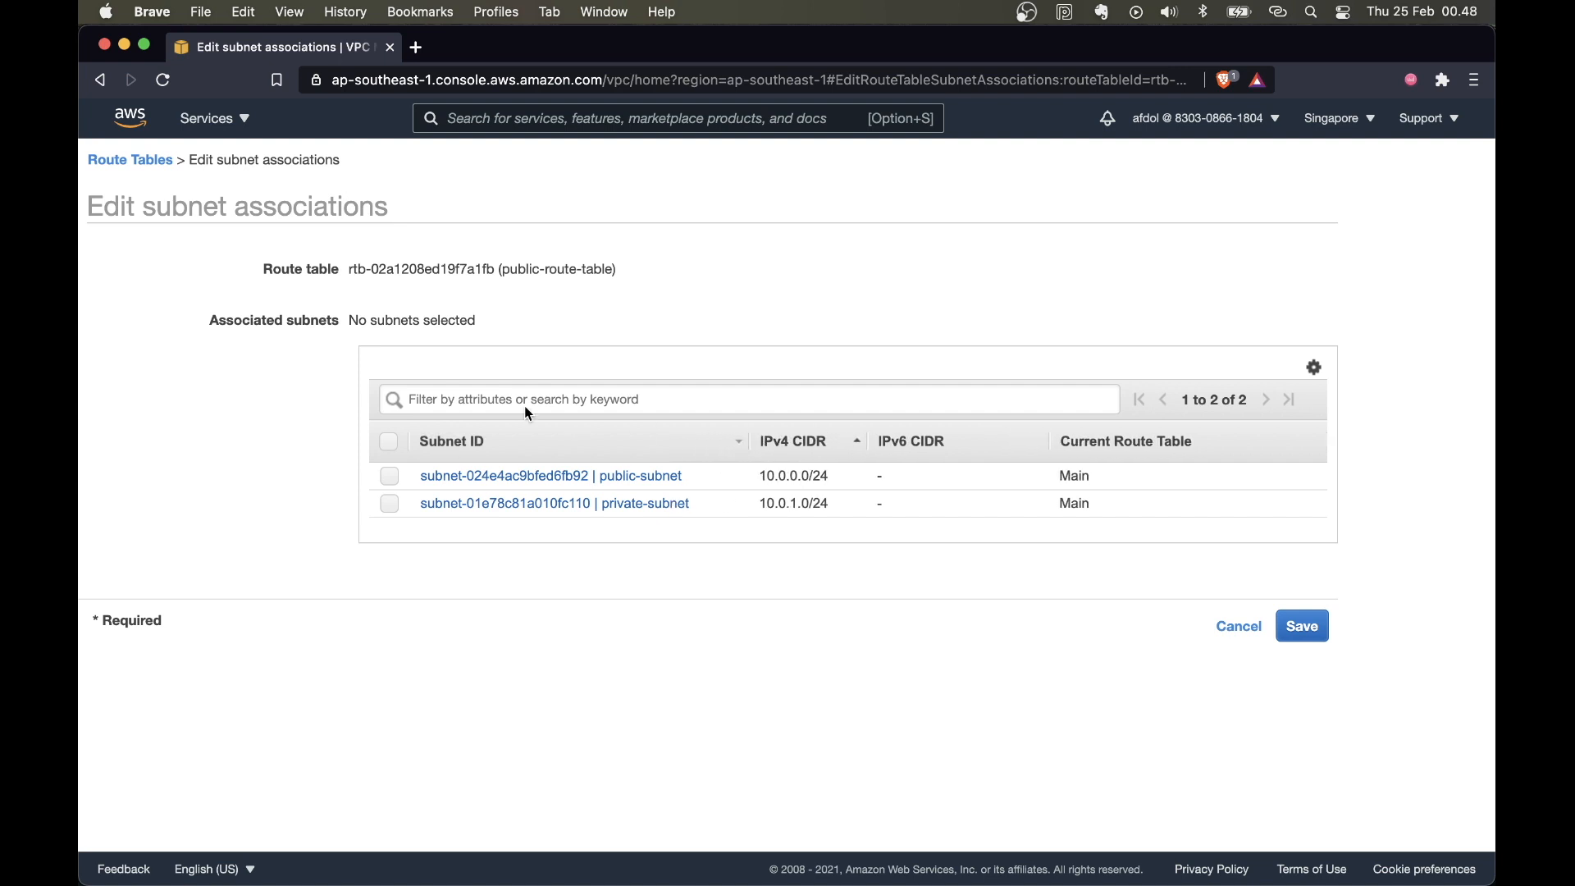
click(389, 476)
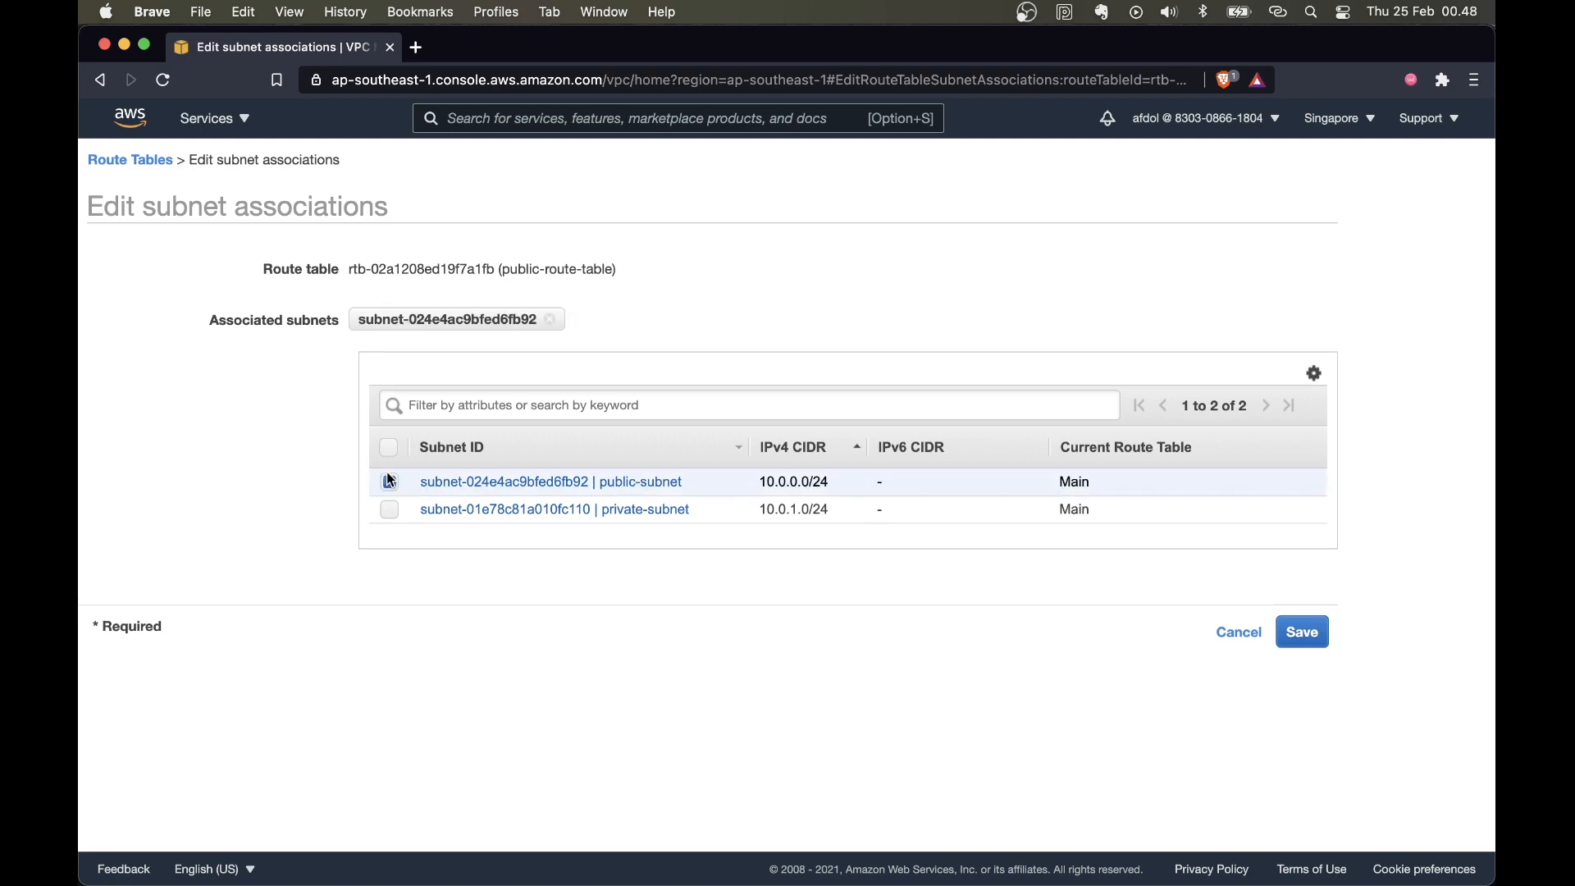
click(1308, 635)
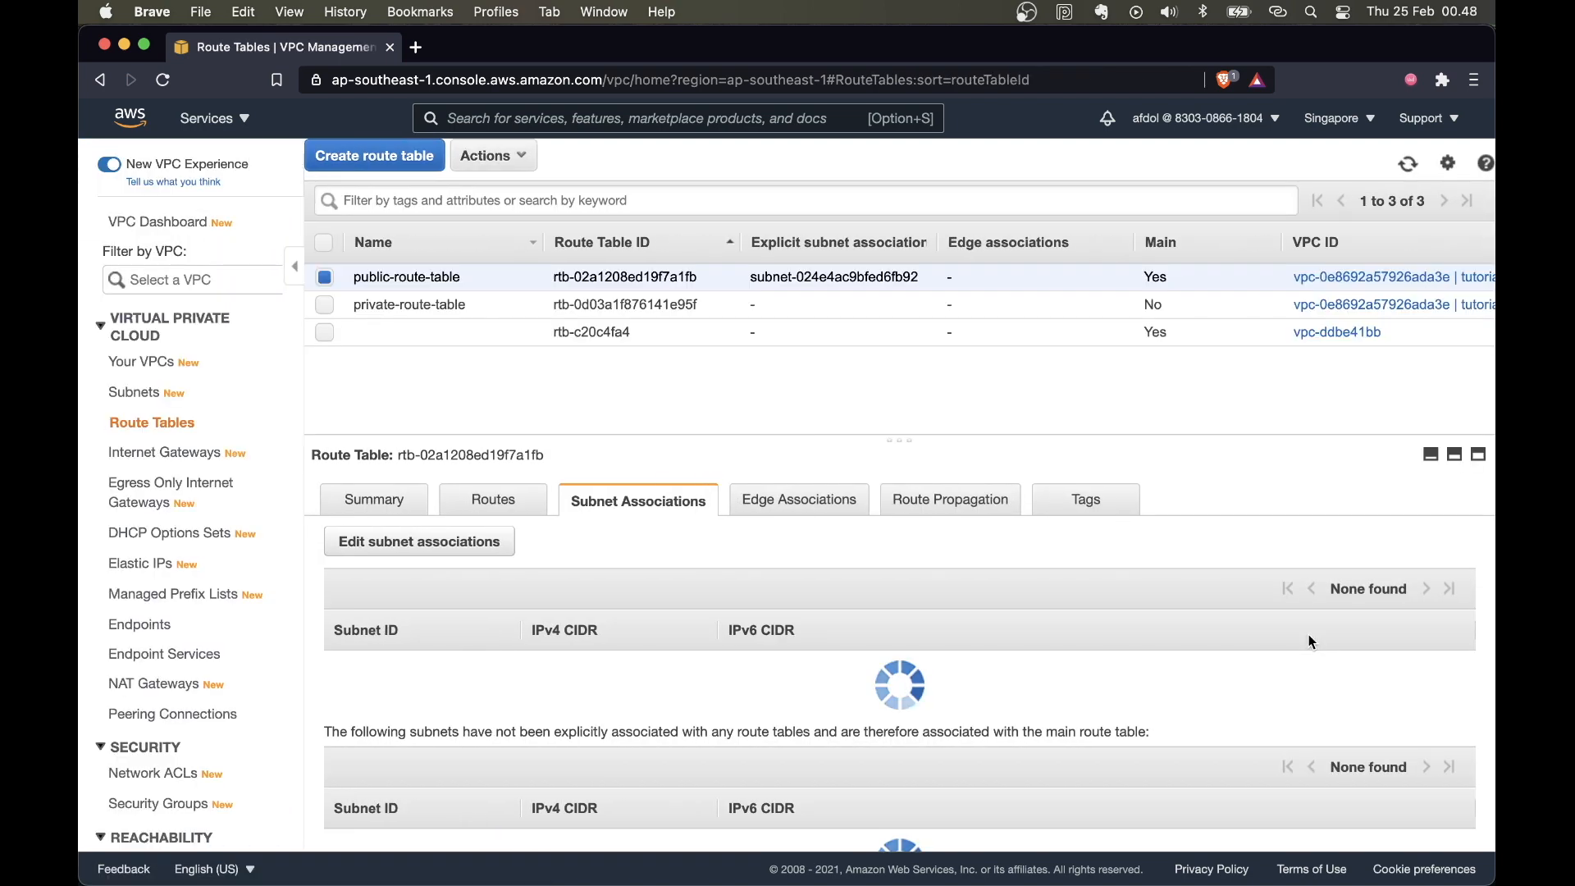
- Associate private-subnet with private-route-table and save the association
click(325, 305)
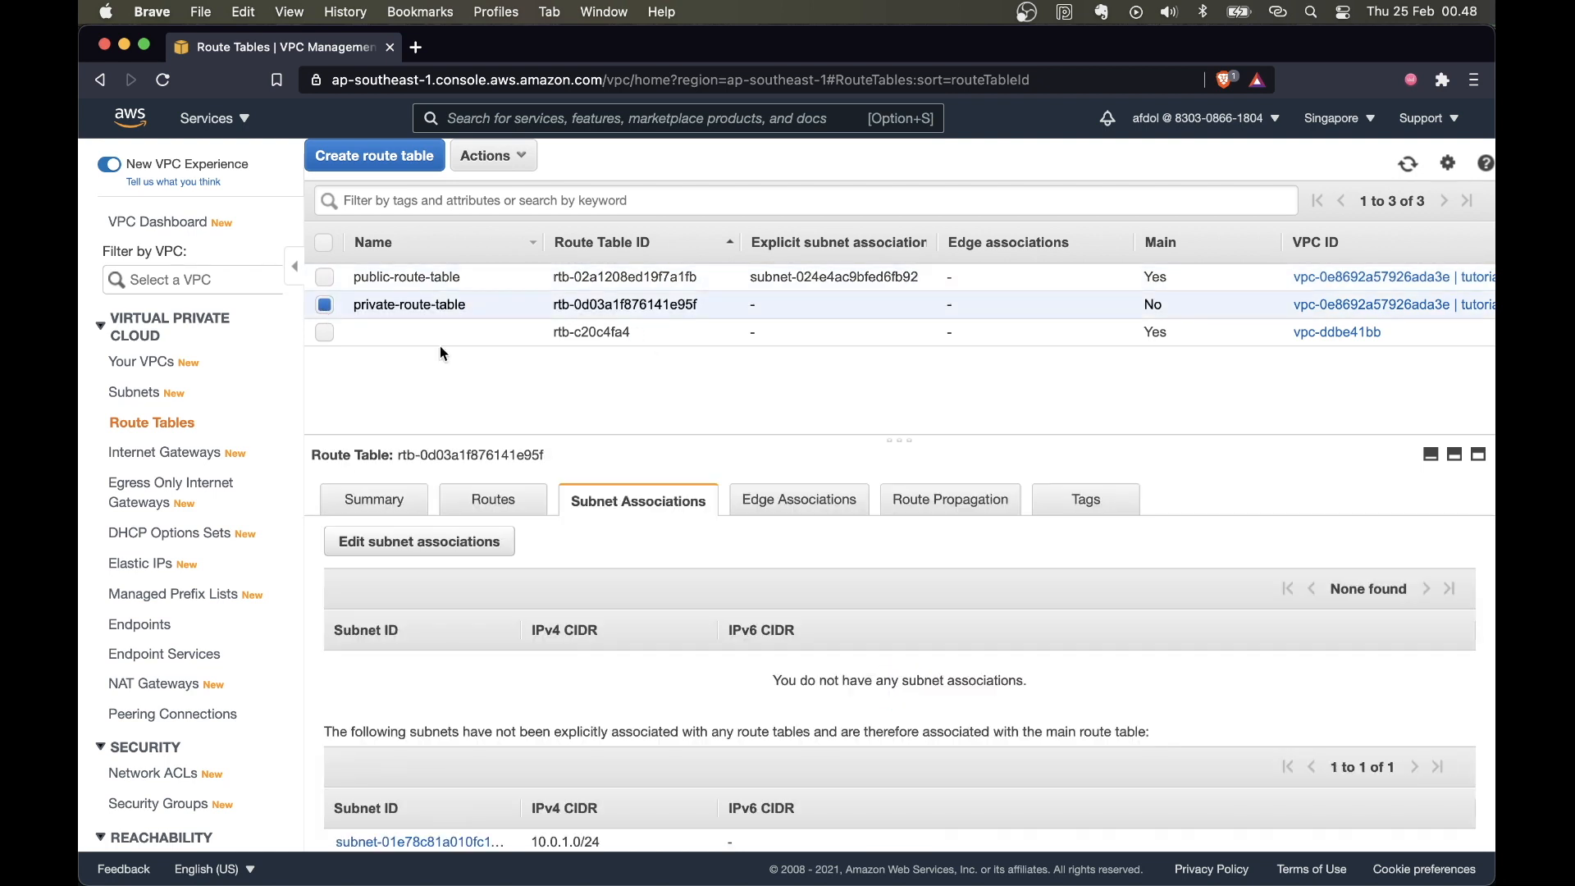
click(423, 535)
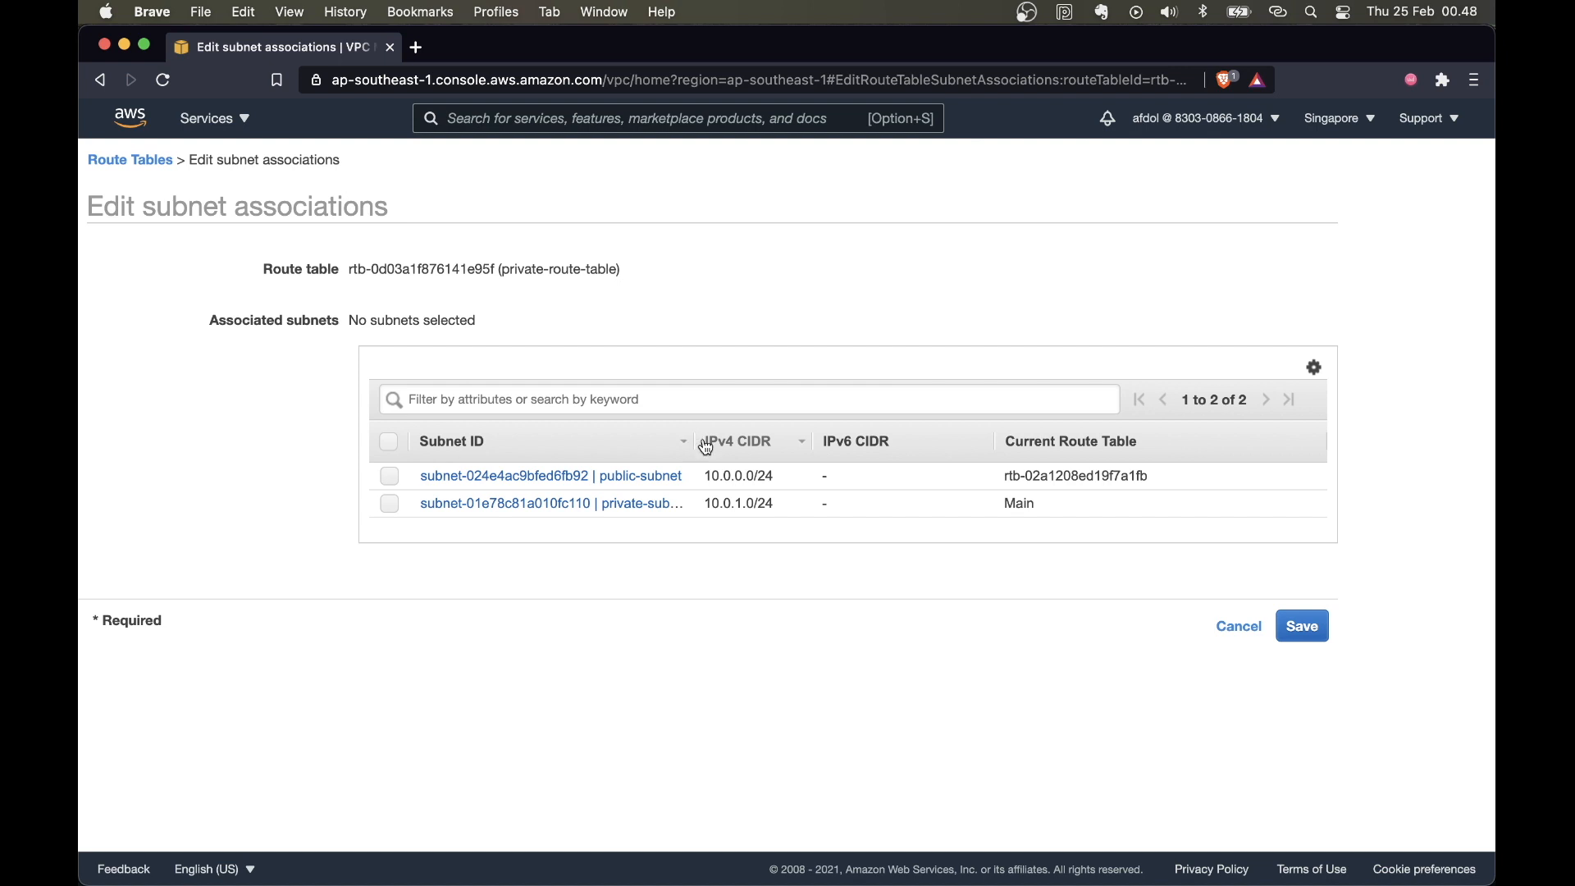
click(389, 502)
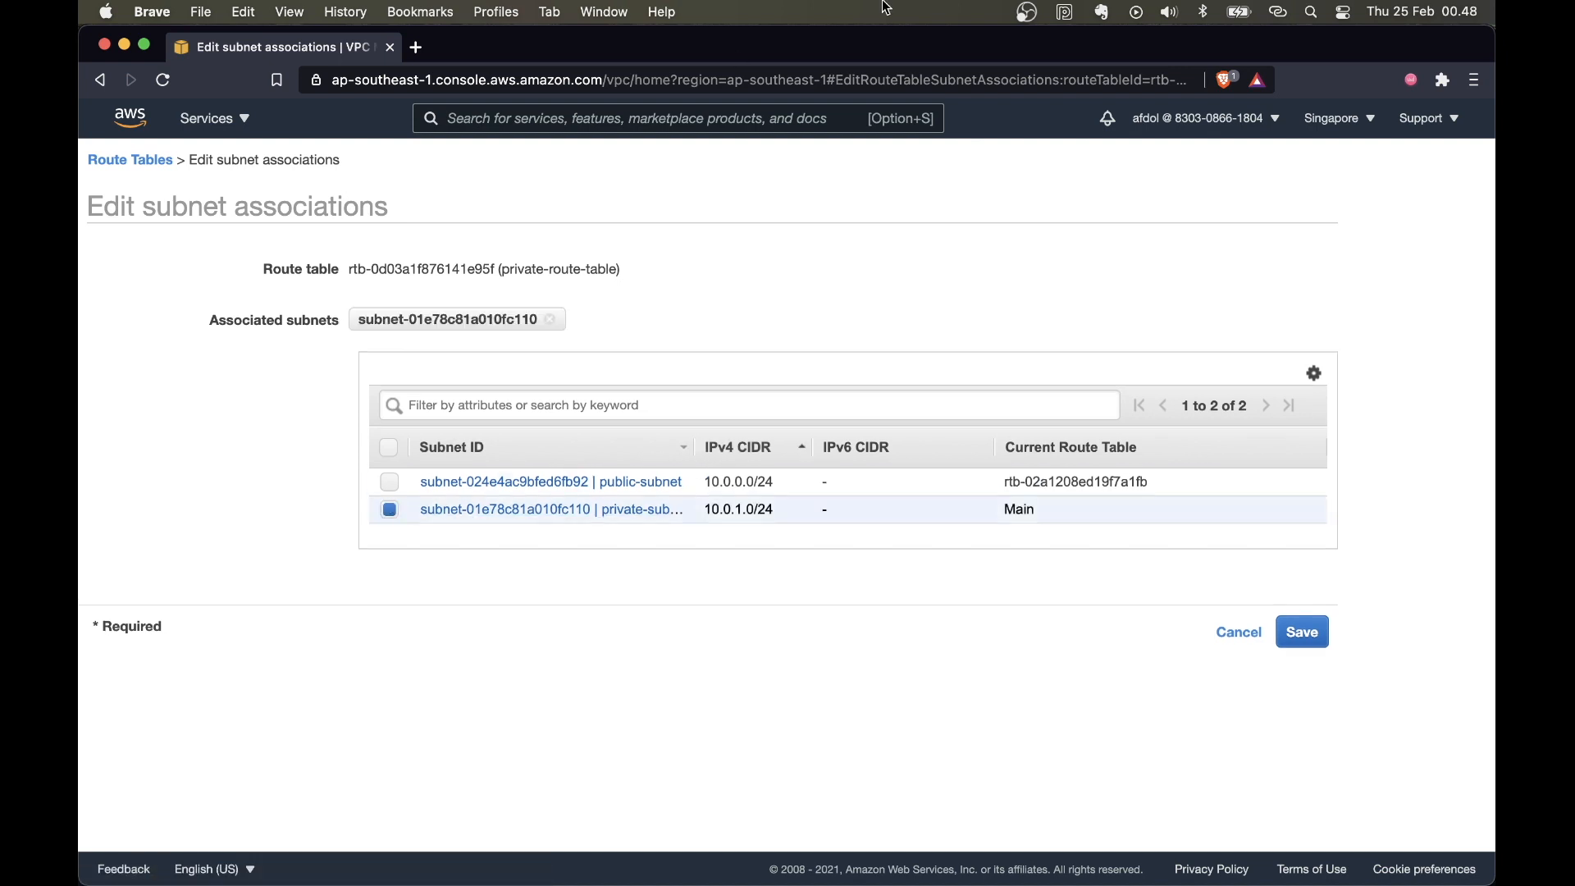
click(1305, 633)
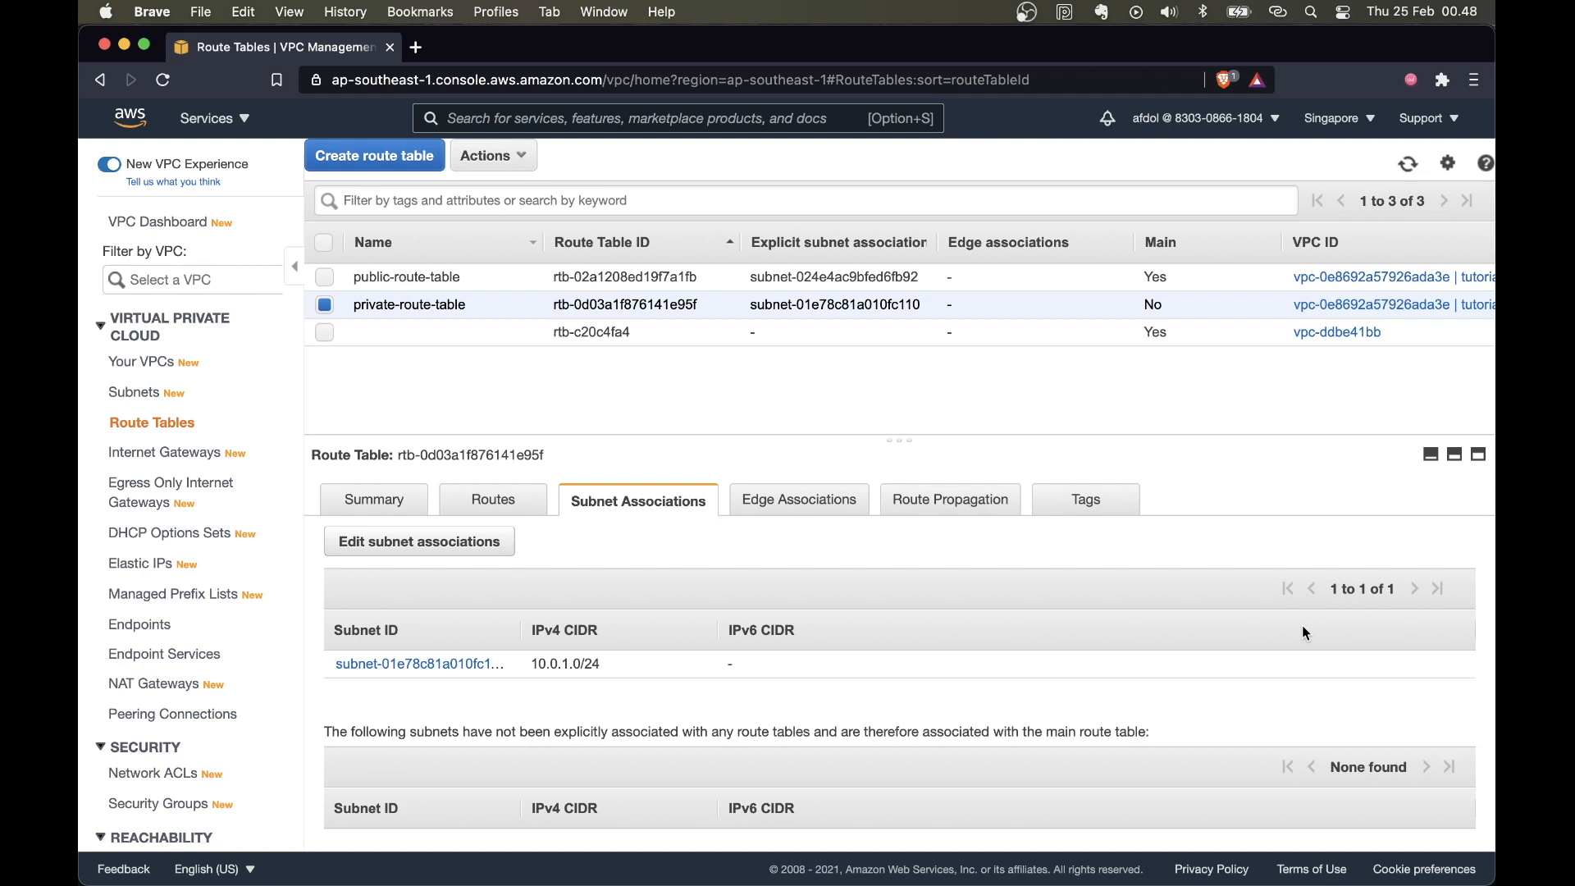
- Review the routes and the associated subnets of both private-route-table and public-route-table
click(493, 501)
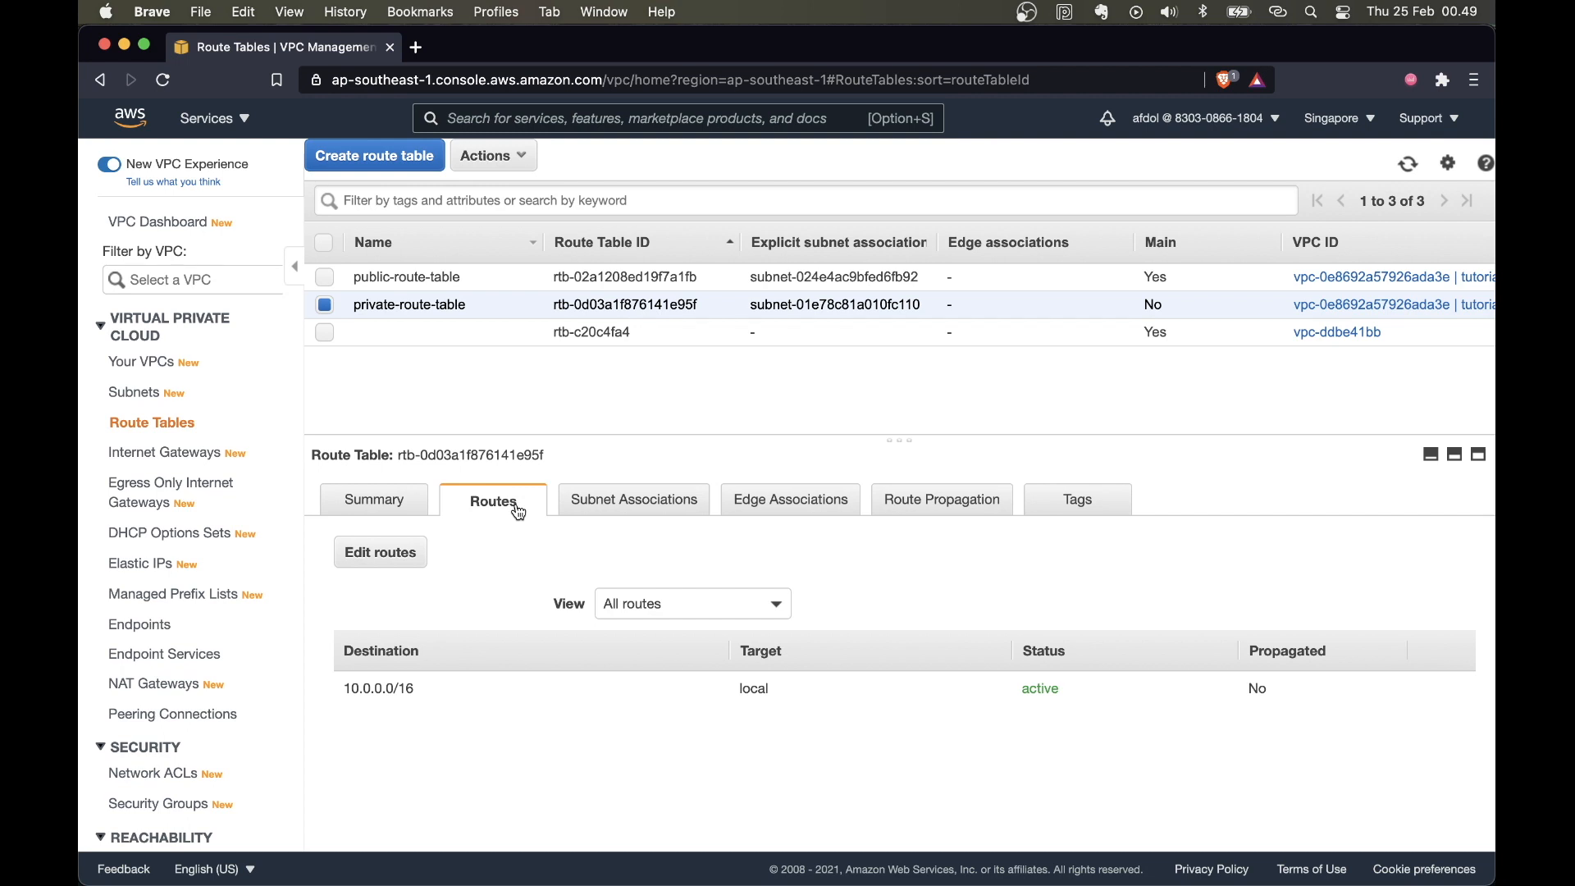
click(325, 278)
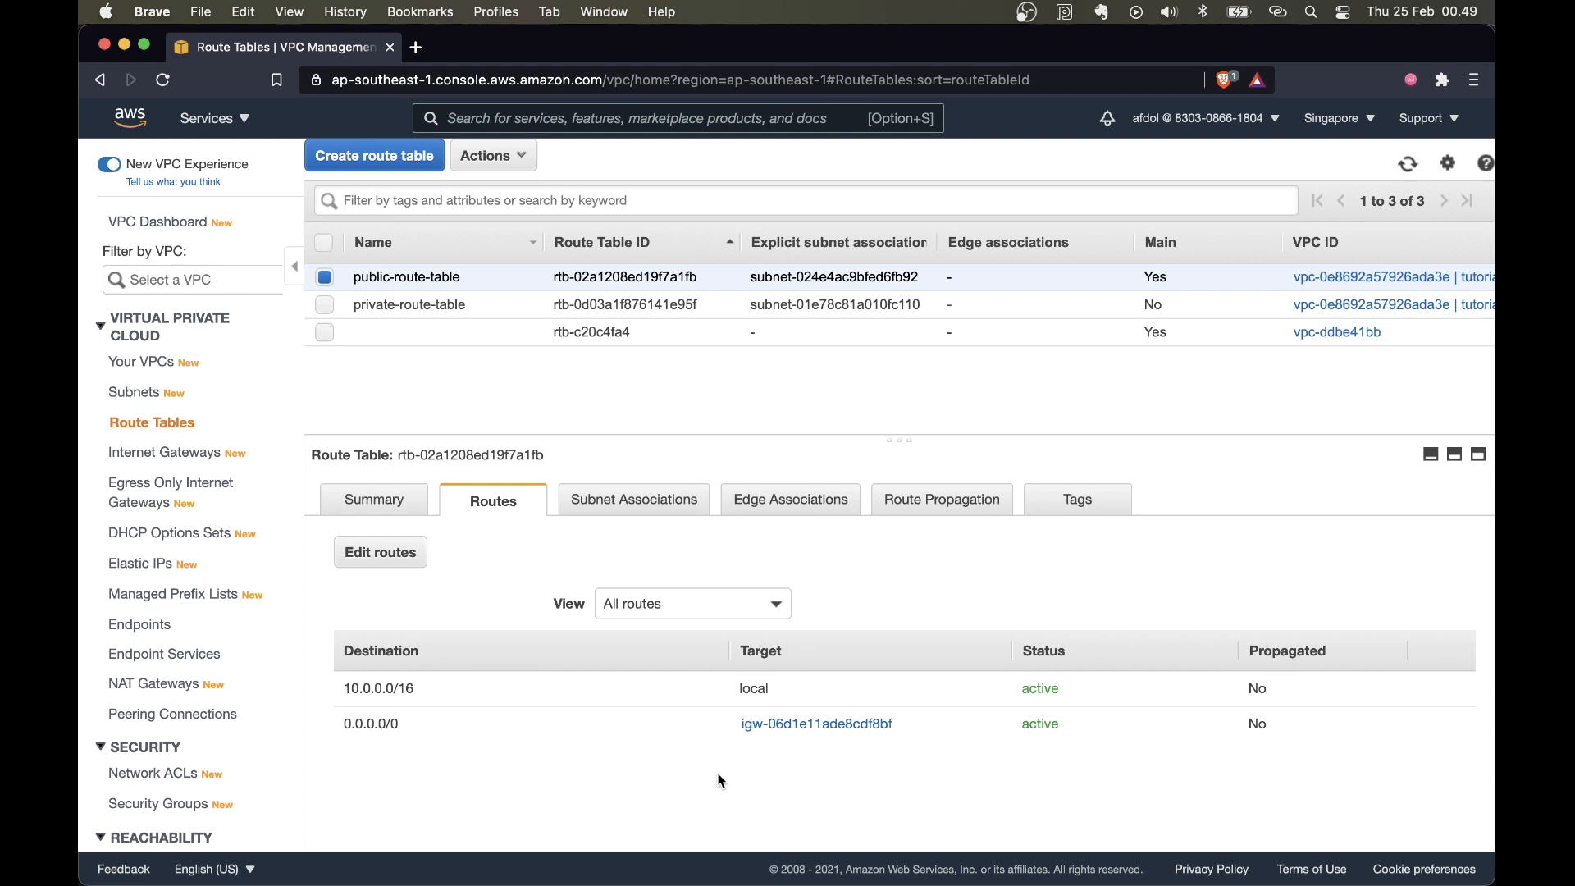
click(323, 303)
click(325, 279)
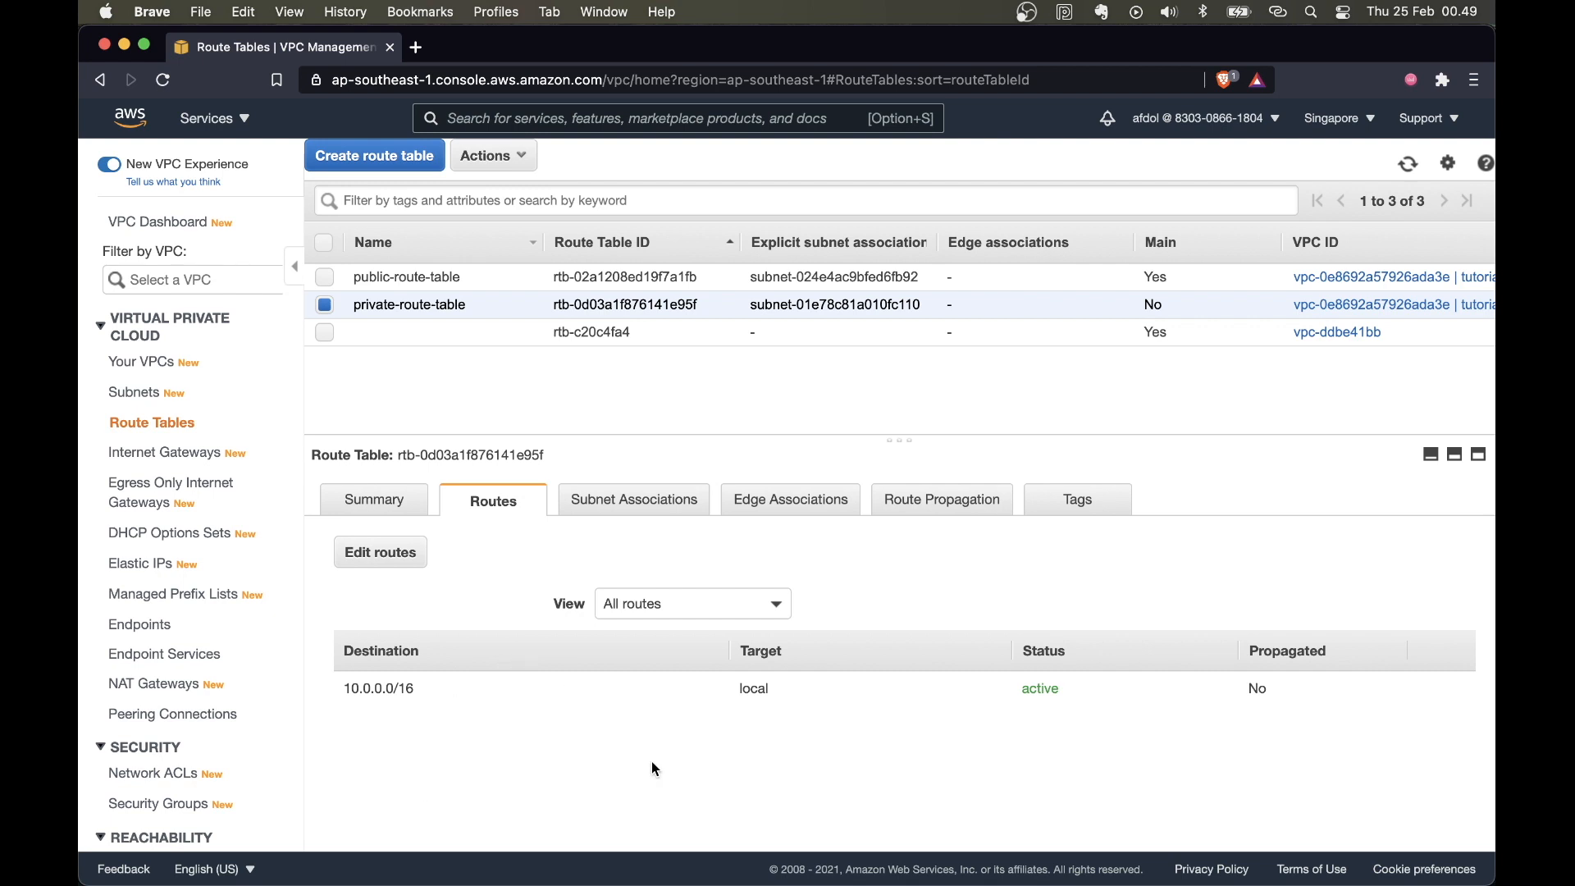
click(648, 502)
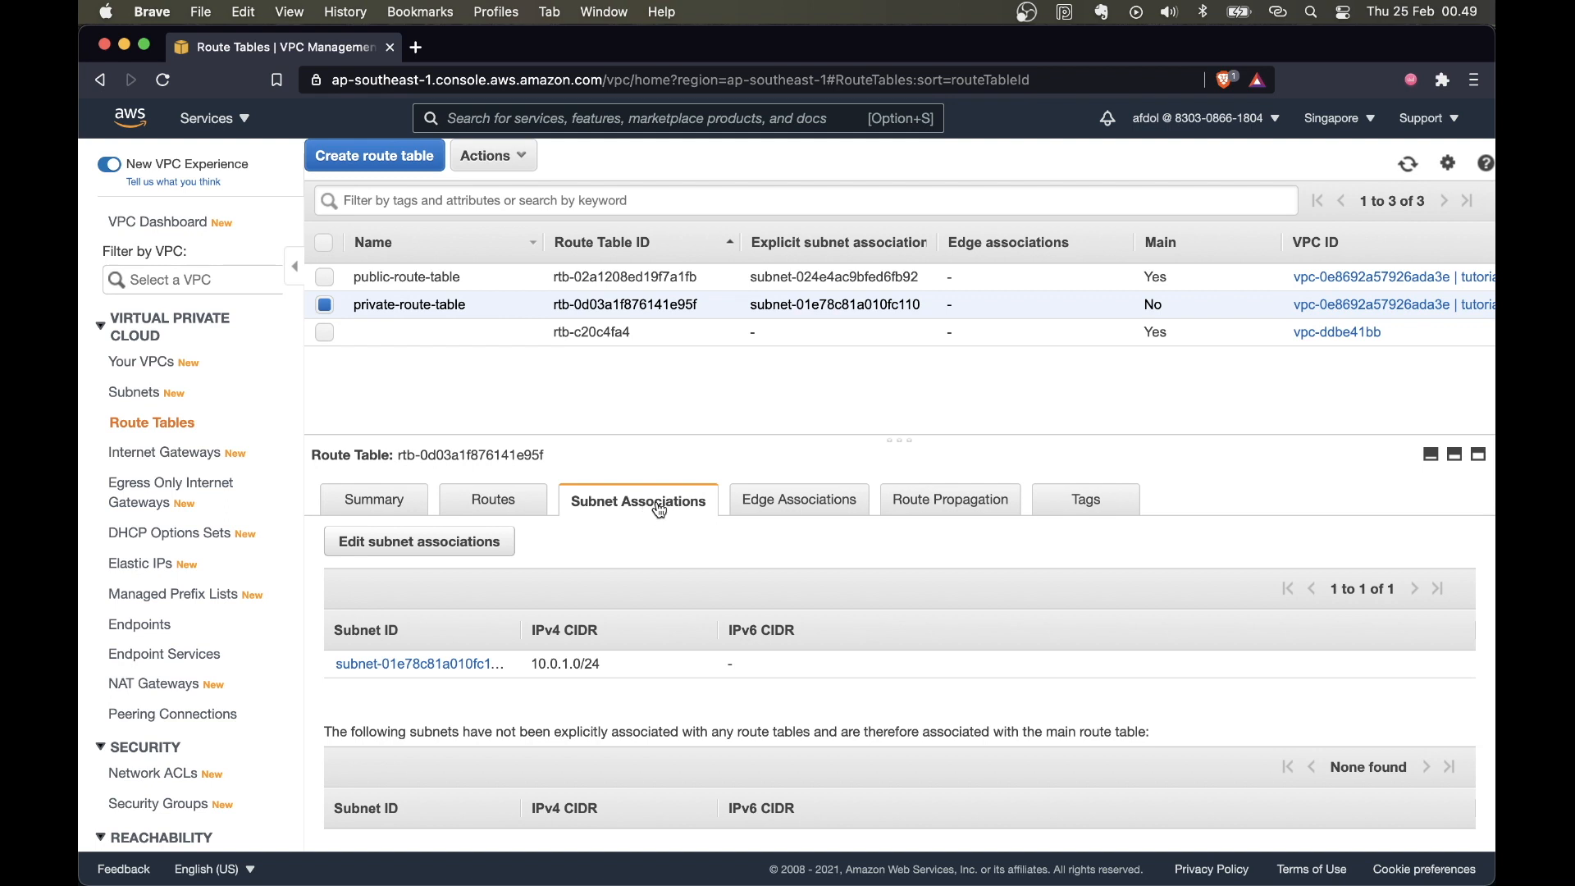
drag(525, 630, 677, 630)
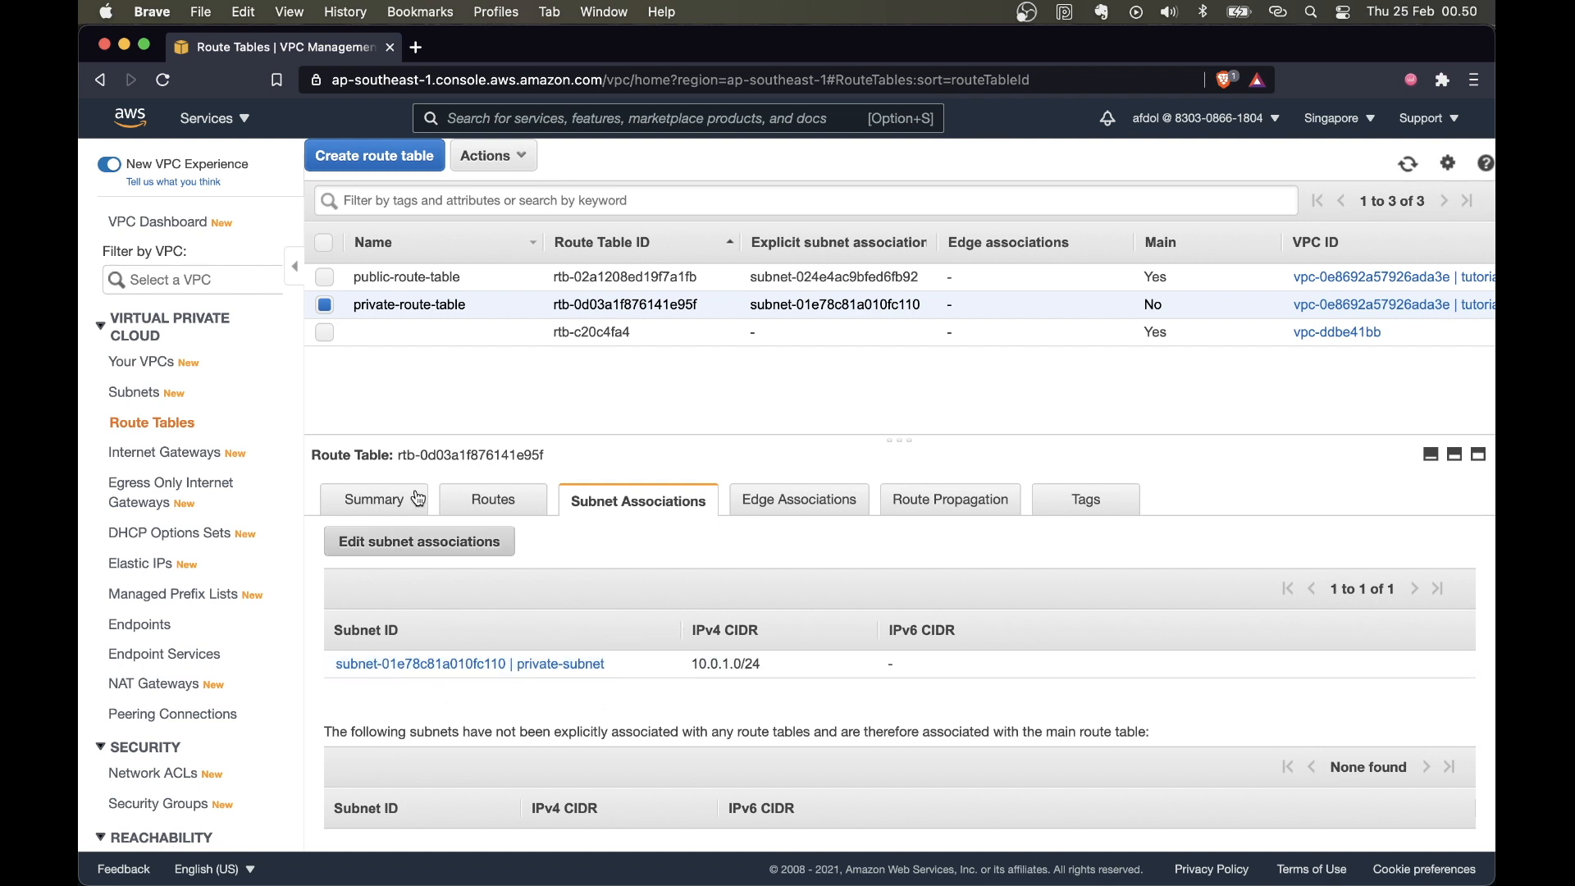
click(525, 513)
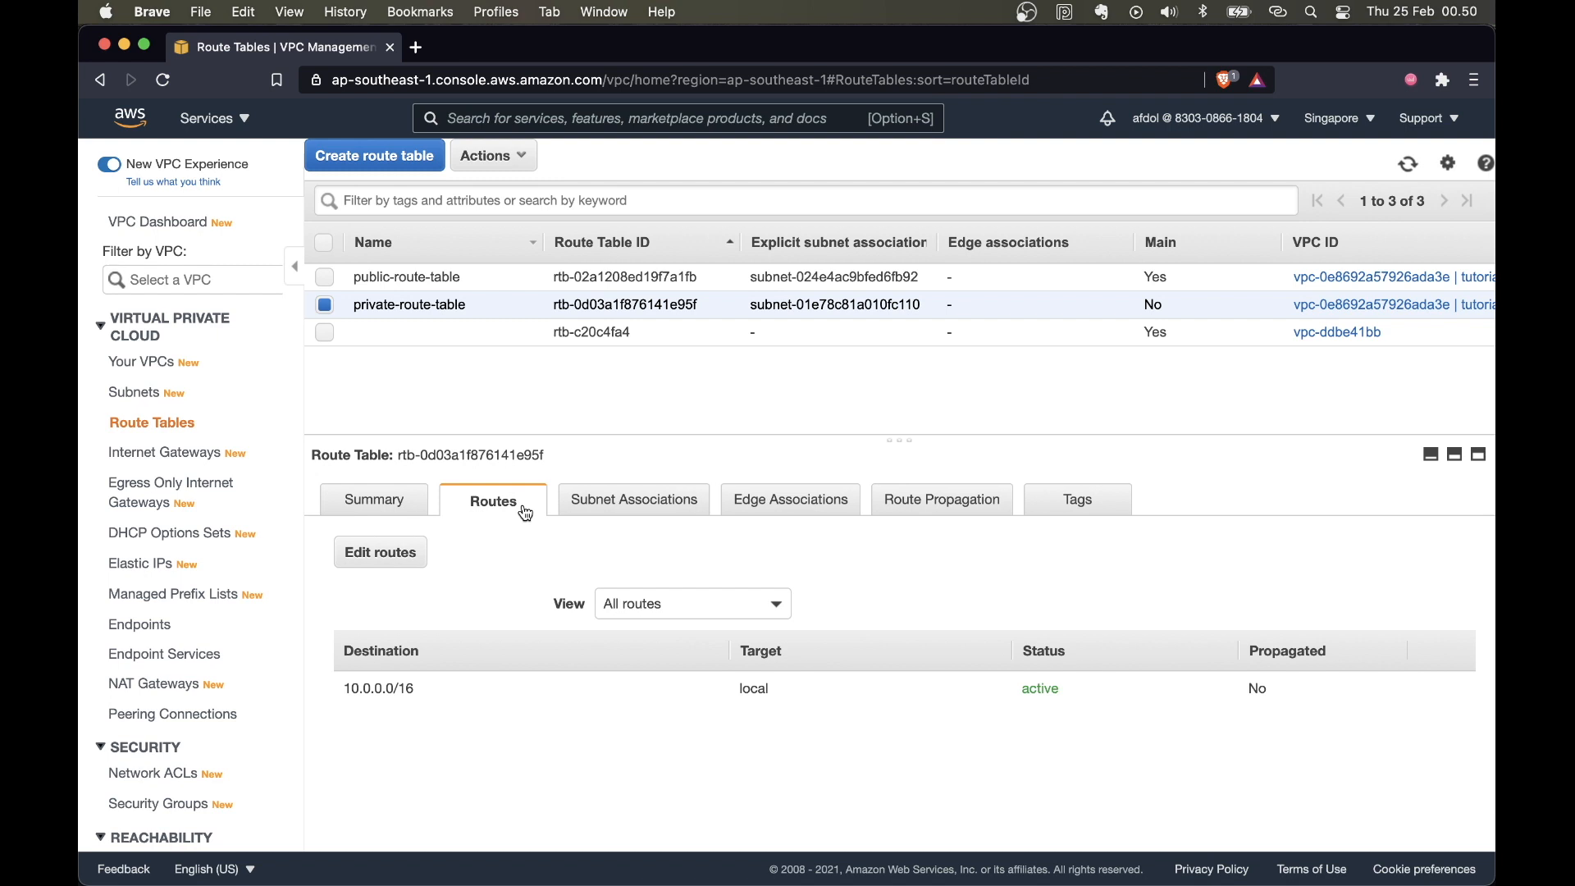
click(325, 277)
click(326, 307)
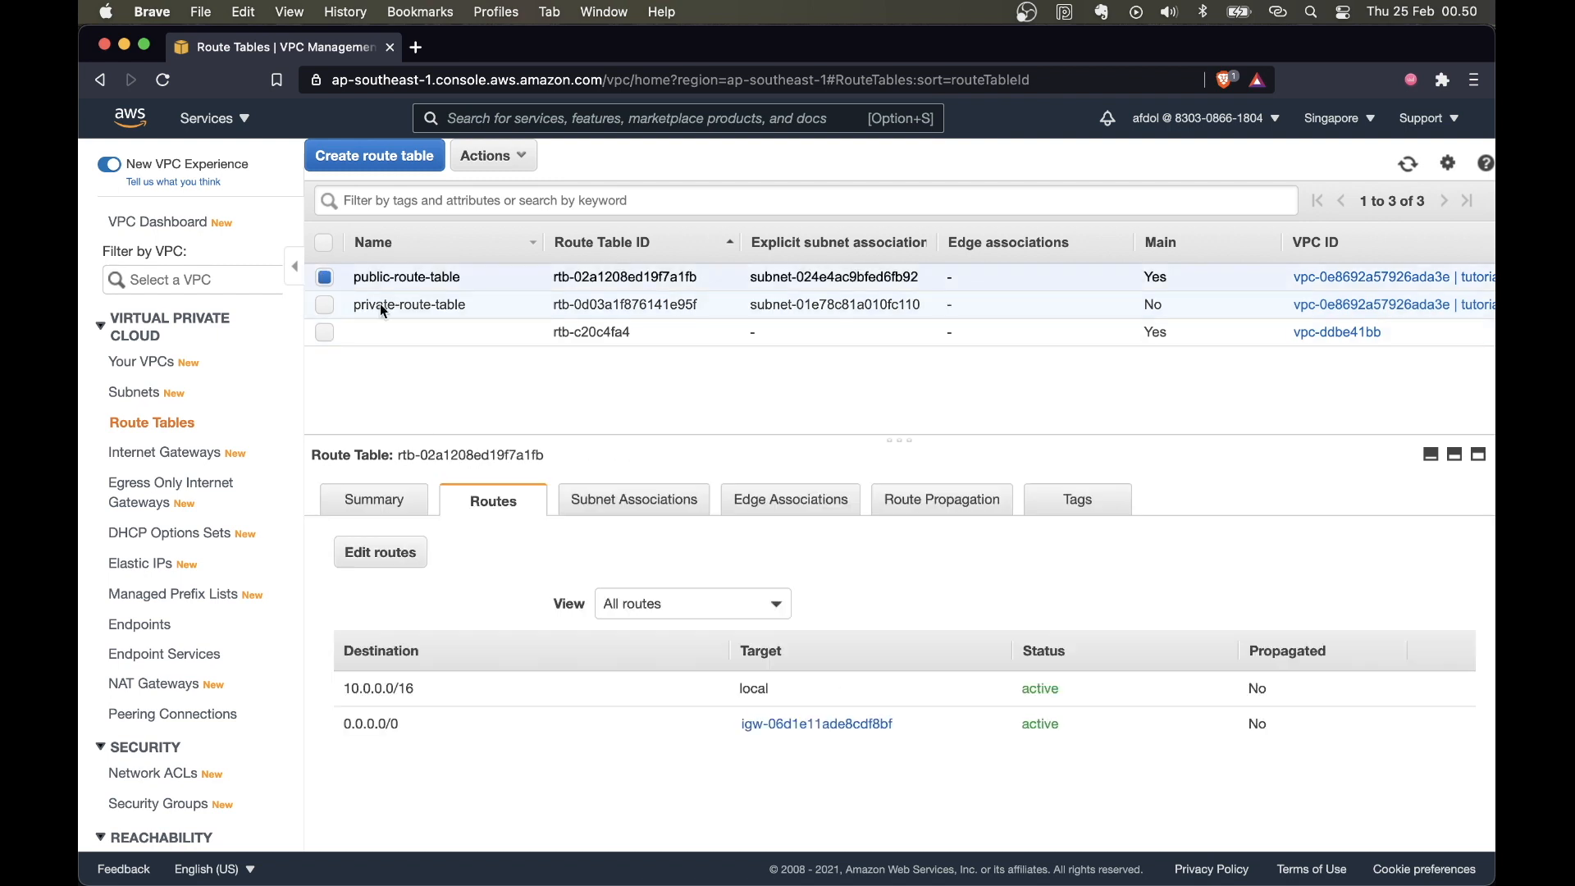
click(673, 506)
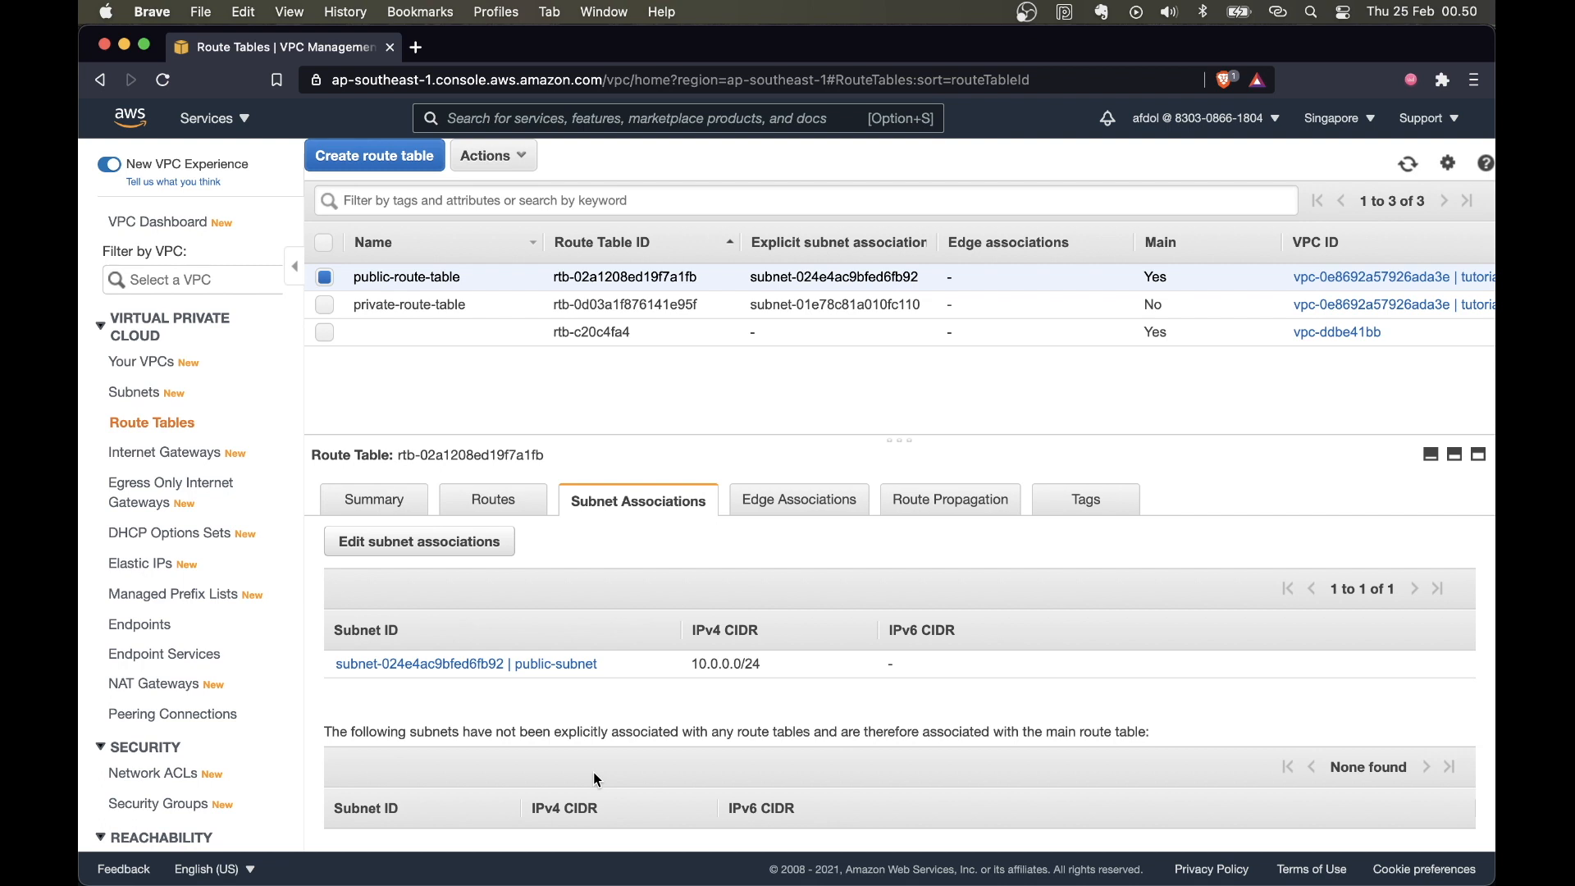
click(487, 513)
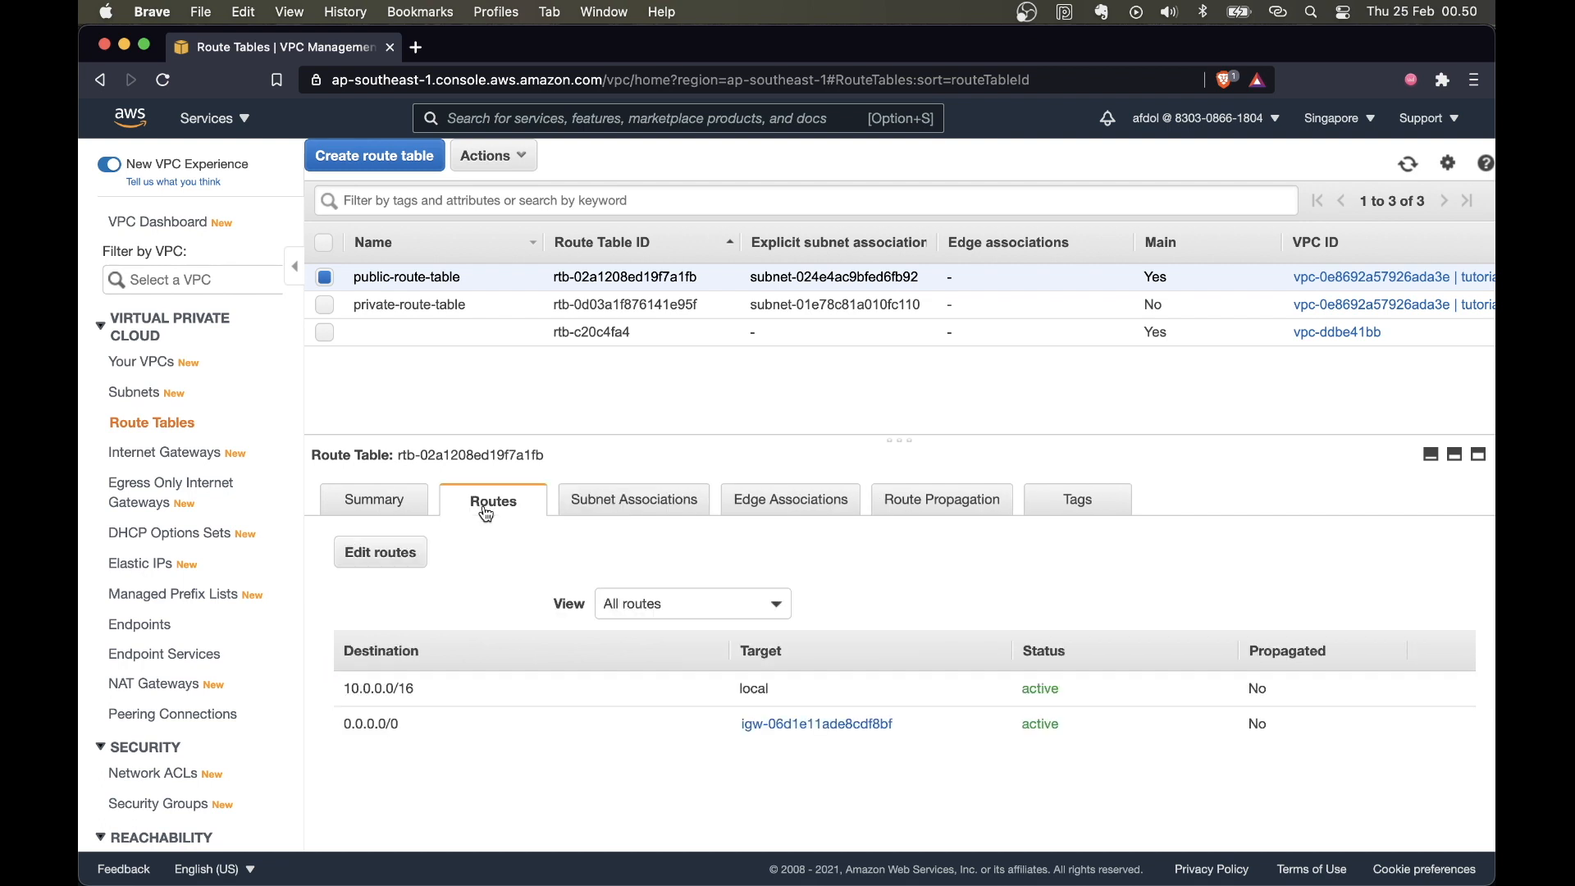